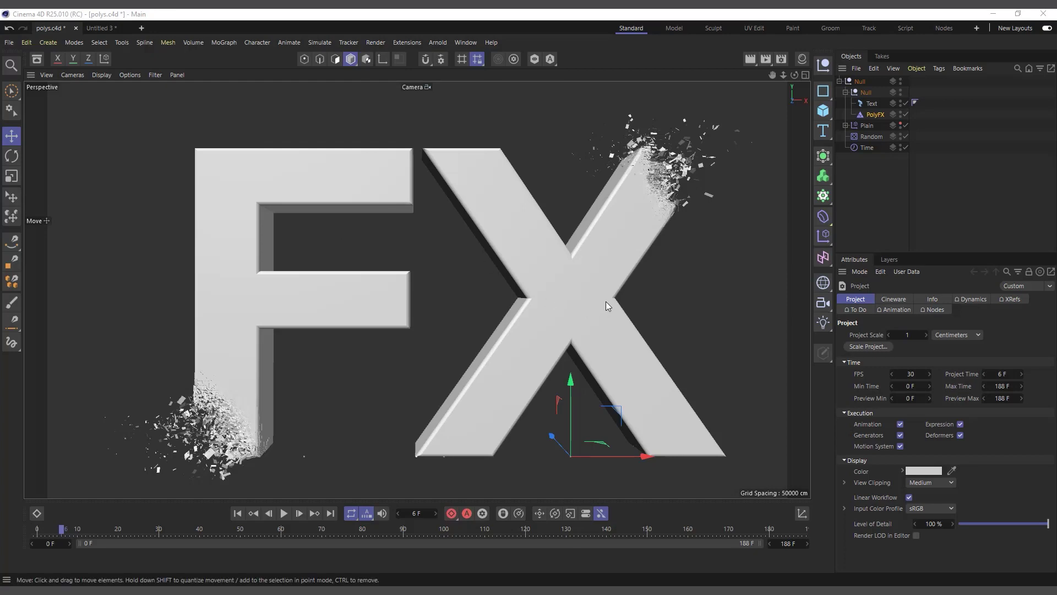
# Play the rendered FX preview animation and return to the modelling scene.
pyautogui.click(984, 562)
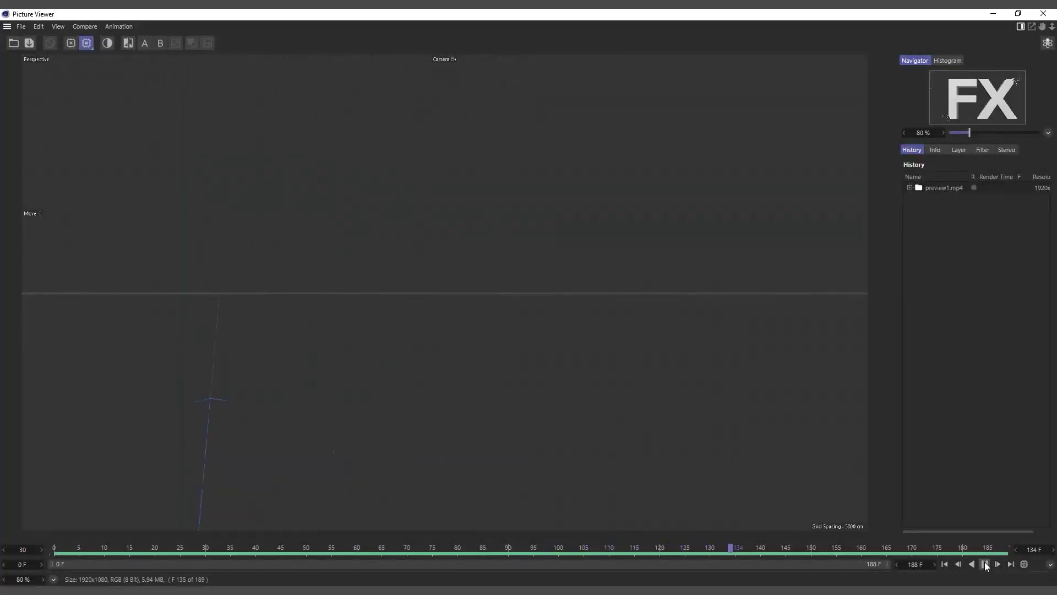
pyautogui.click(993, 14)
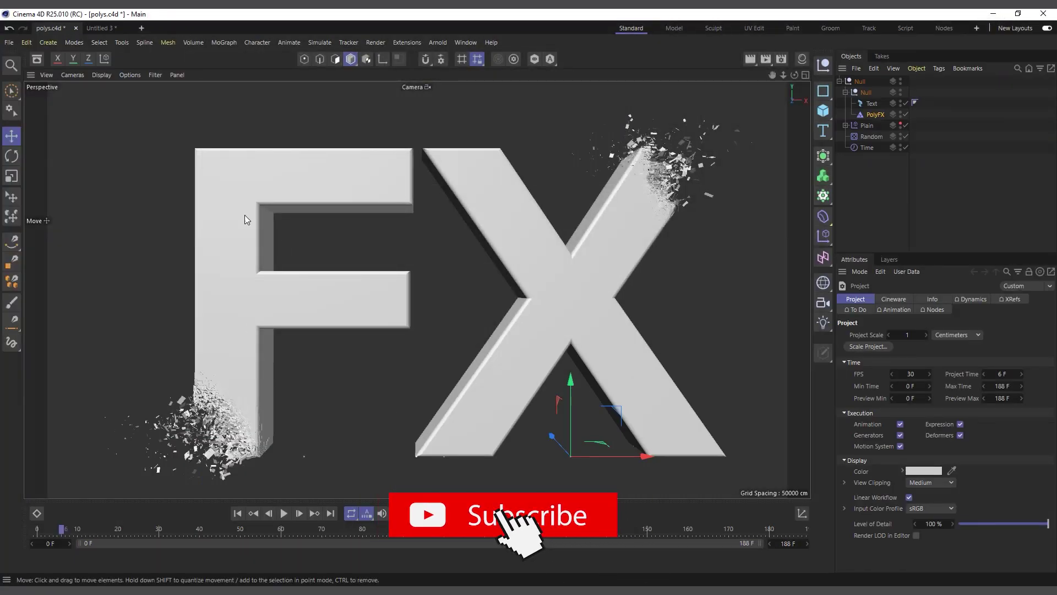
# Create a new empty project and add a MoGraph PolyFX object to it.
pyautogui.click(141, 28)
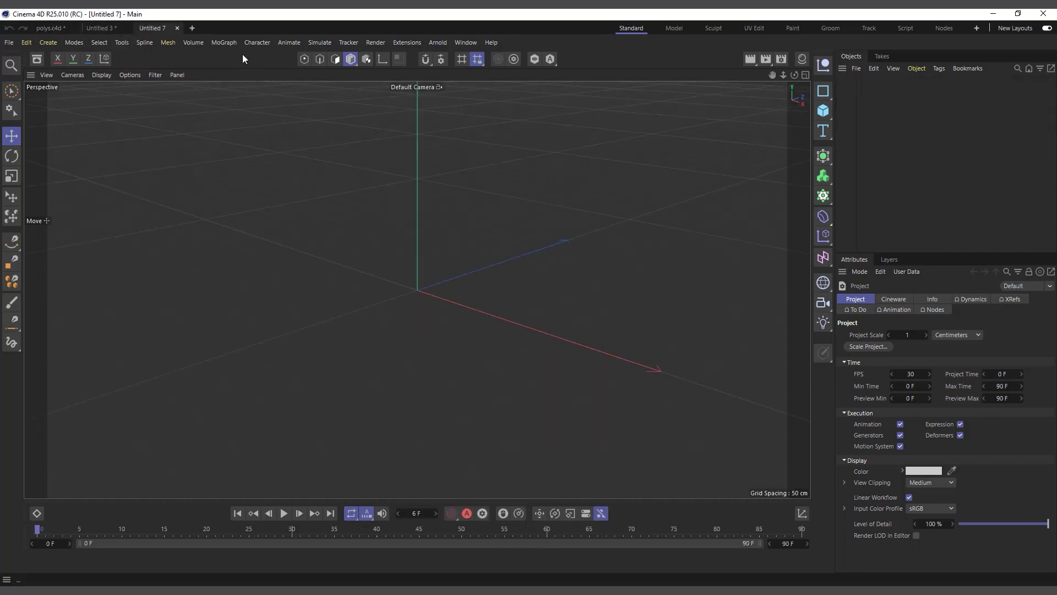
pyautogui.click(224, 43)
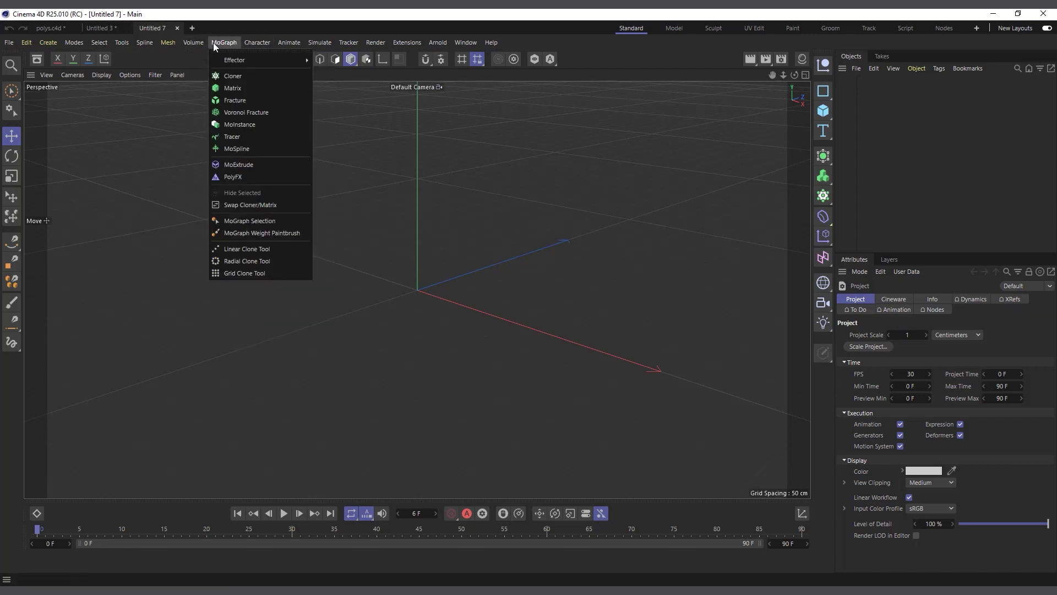
pyautogui.click(233, 178)
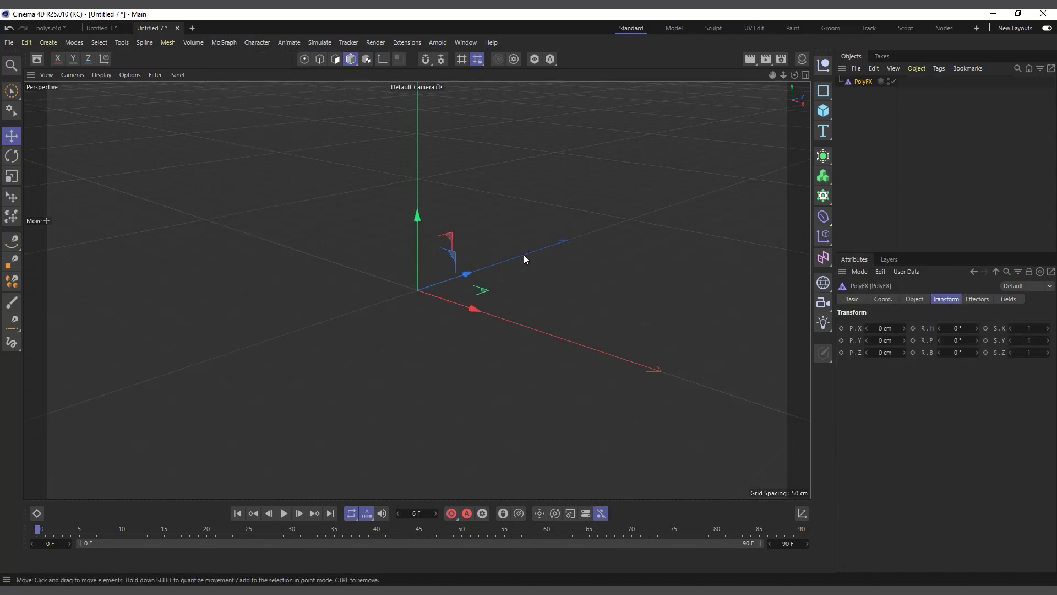
# Add a sphere and make the PolyFX object its child.
pyautogui.click(823, 111)
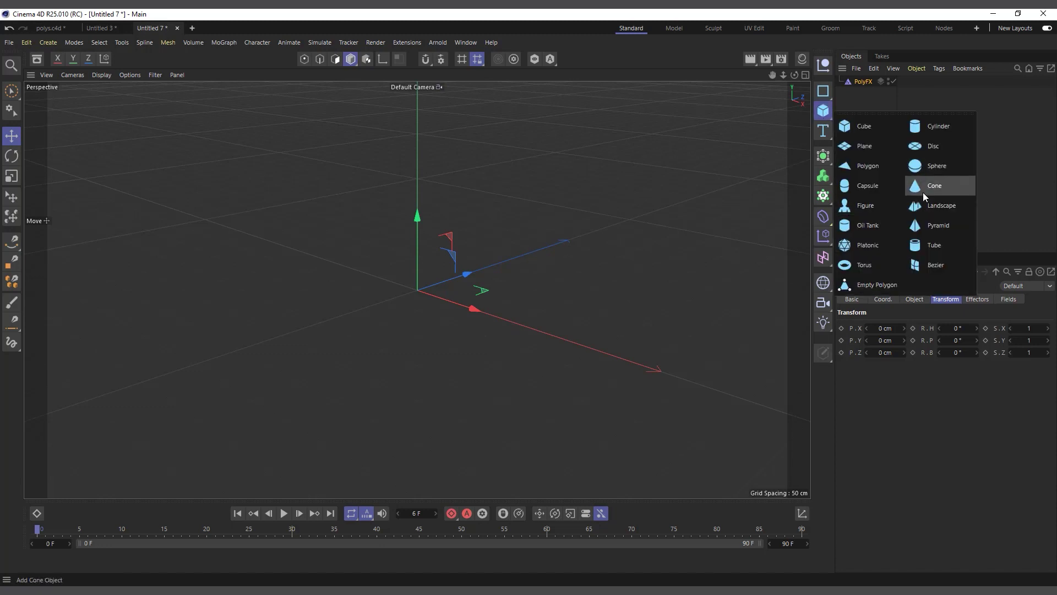
pyautogui.click(932, 169)
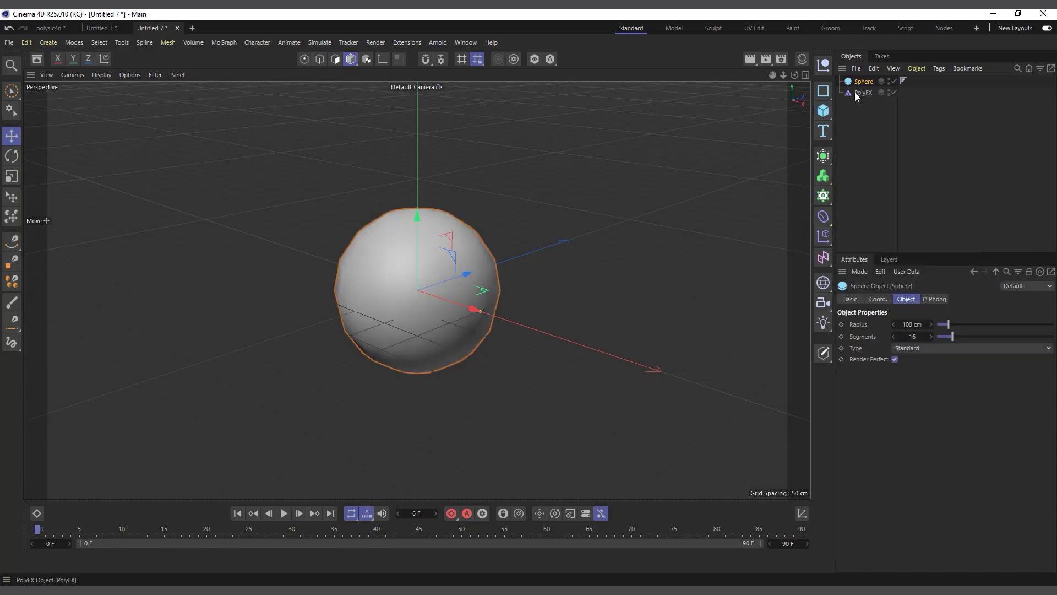
pyautogui.moveTo(863, 86); pyautogui.dragTo(864, 81)
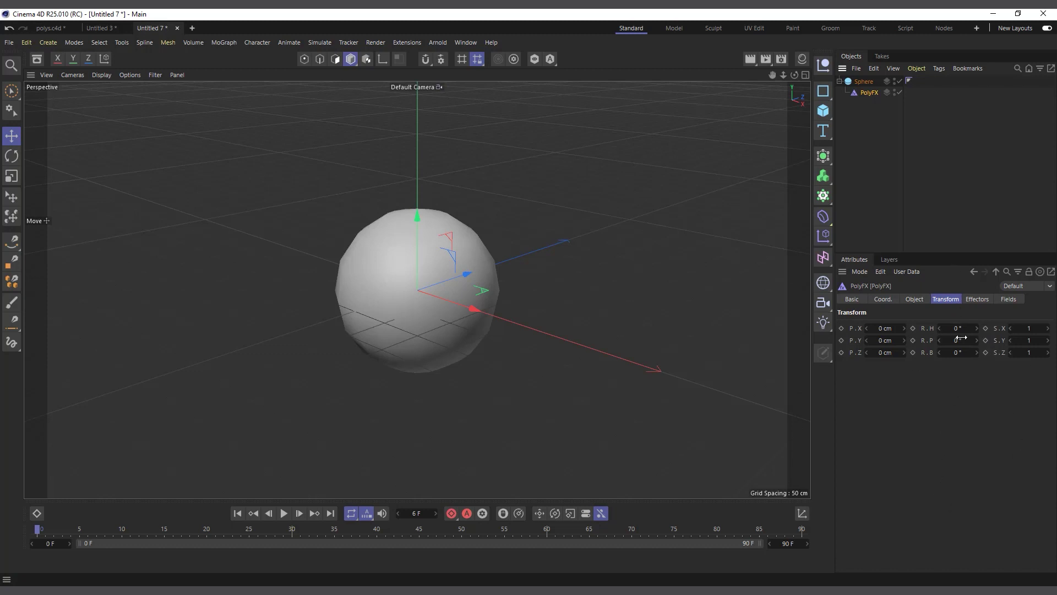
# Set the PolyFX transform to -70° heading rotation, 49 cm Z position and 0.4 Y scale.
pyautogui.moveTo(958, 328); pyautogui.dragTo(920, 328)
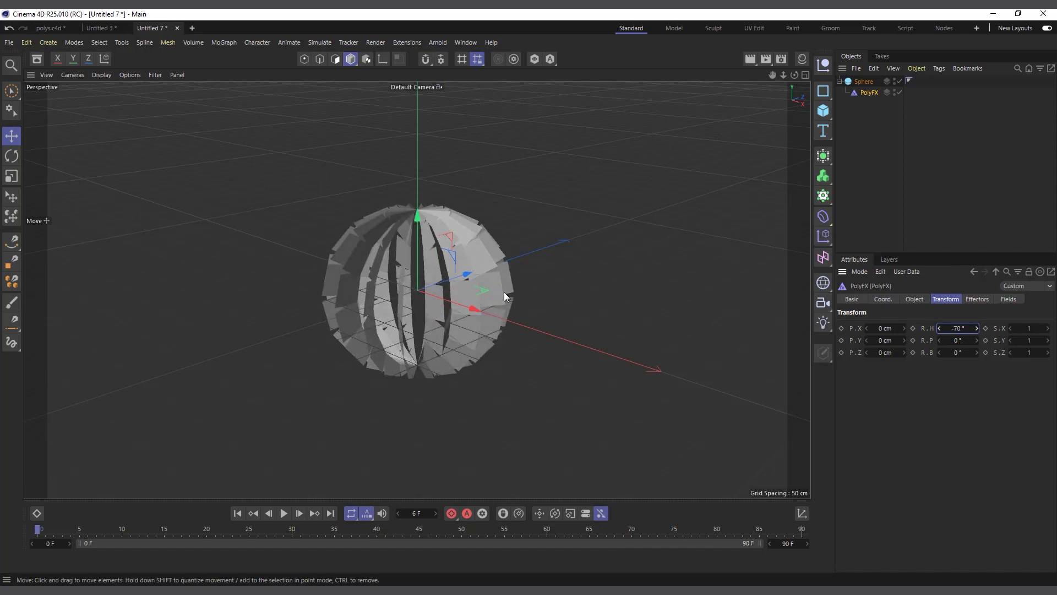
pyautogui.scroll(3, 504, 296)
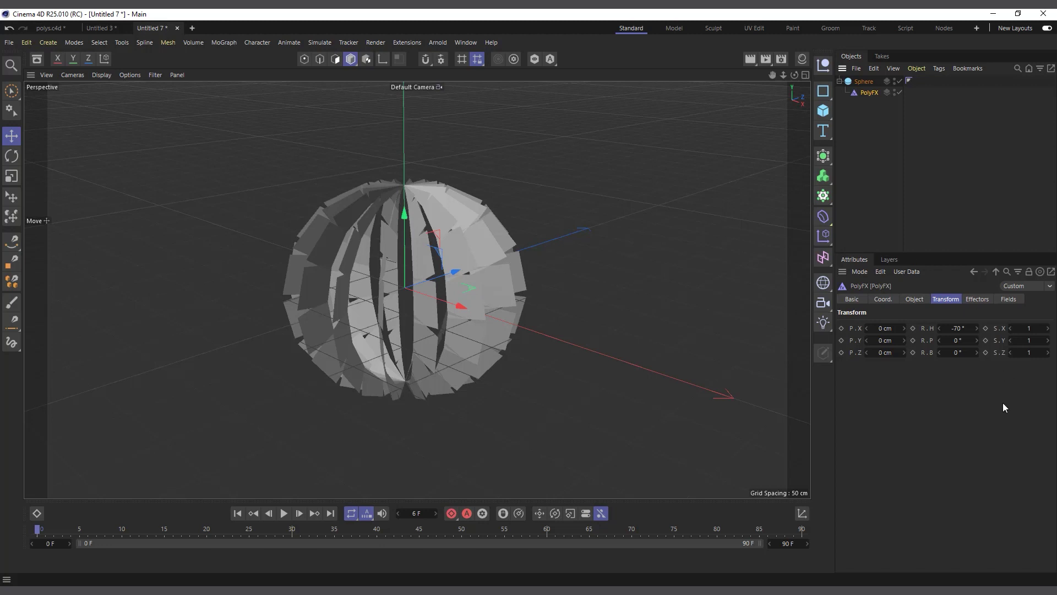
pyautogui.moveTo(888, 351); pyautogui.dragTo(914, 351)
pyautogui.moveTo(1029, 340); pyautogui.dragTo(1008, 345)
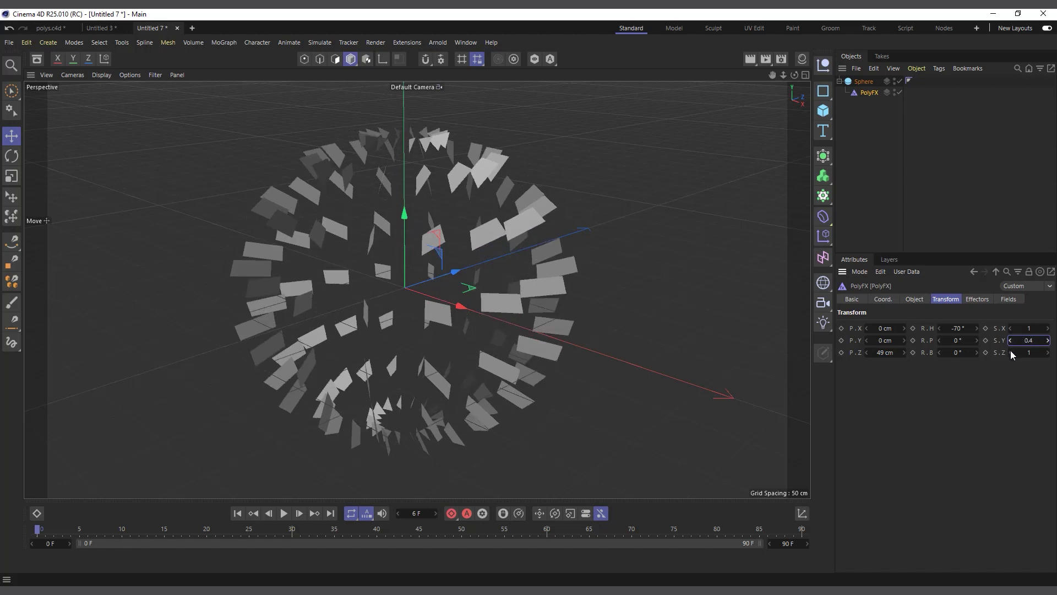
# Review the PolyFX effector, field and object settings, including the available Mode options.
pyautogui.scroll(-6, 371, 309)
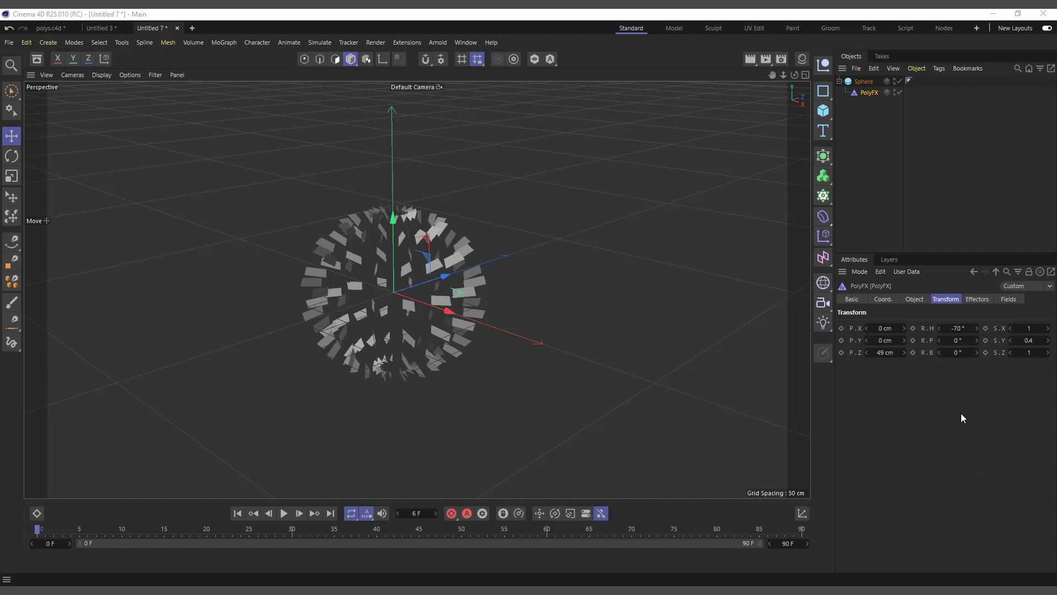
pyautogui.click(977, 299)
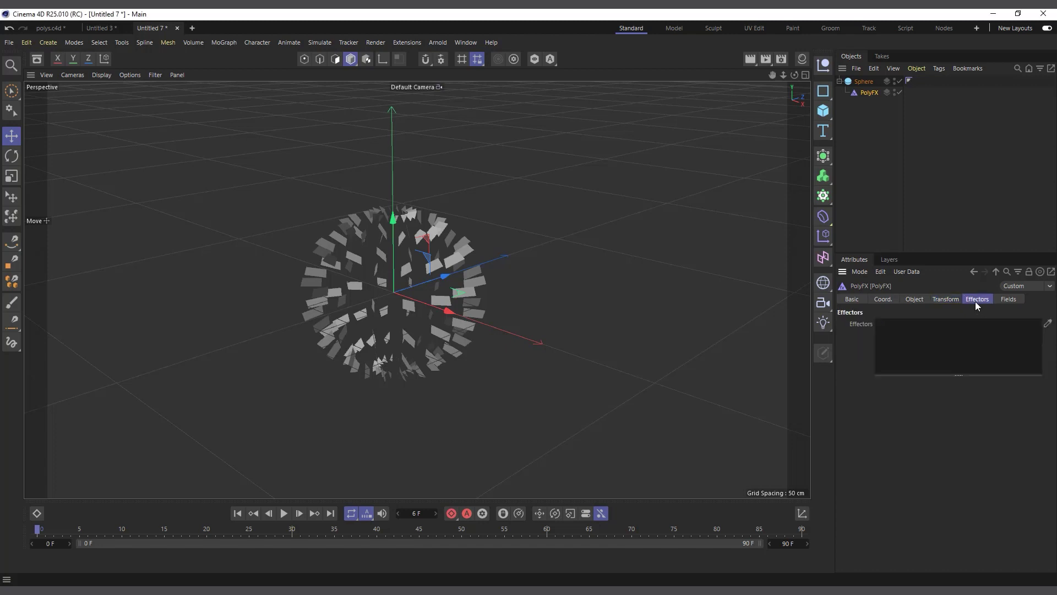
pyautogui.click(1009, 300)
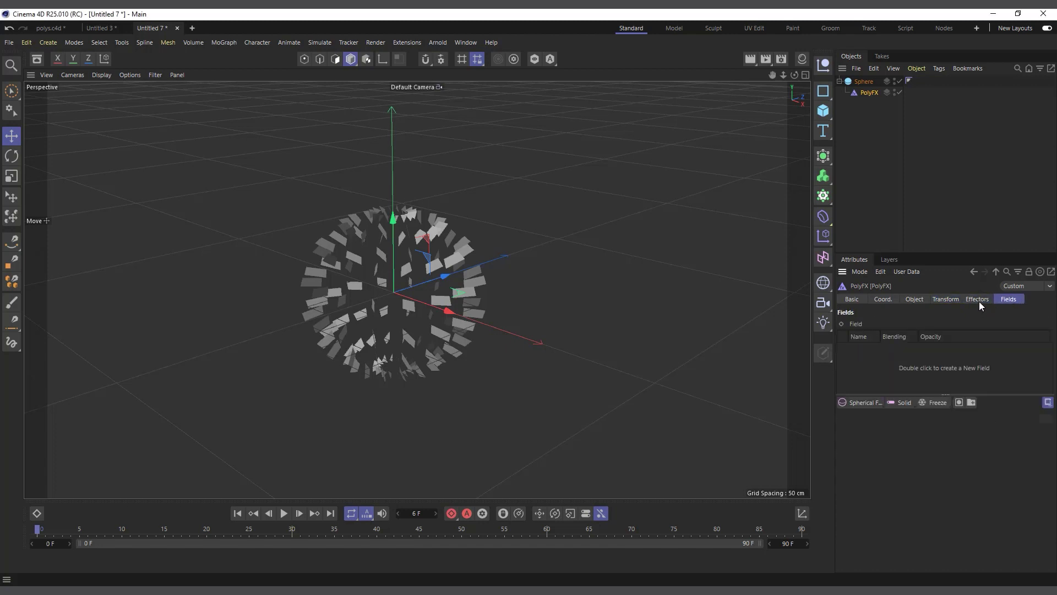
pyautogui.click(978, 302)
pyautogui.click(915, 300)
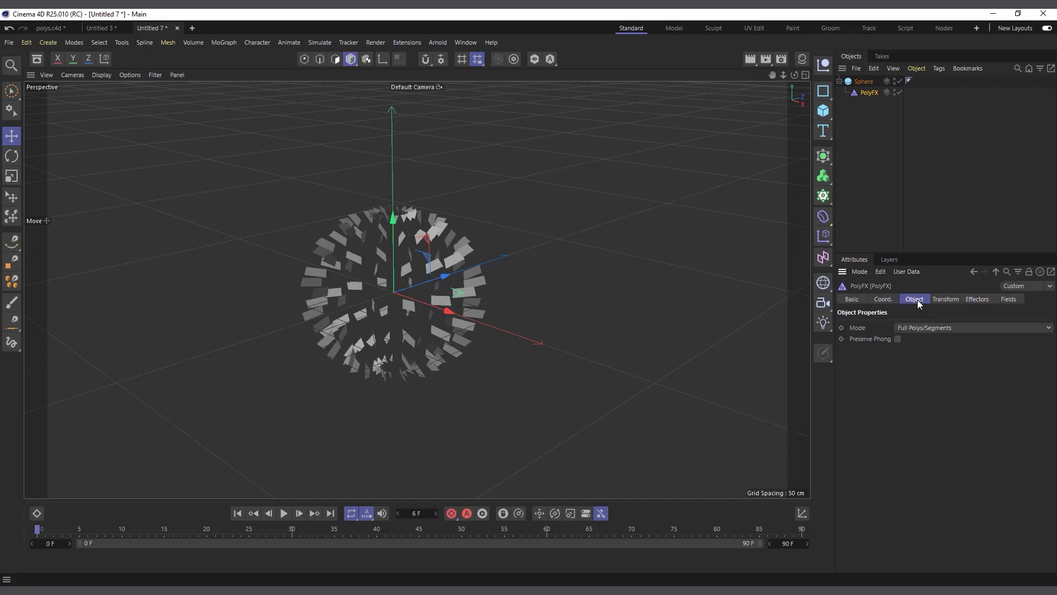
pyautogui.click(921, 329)
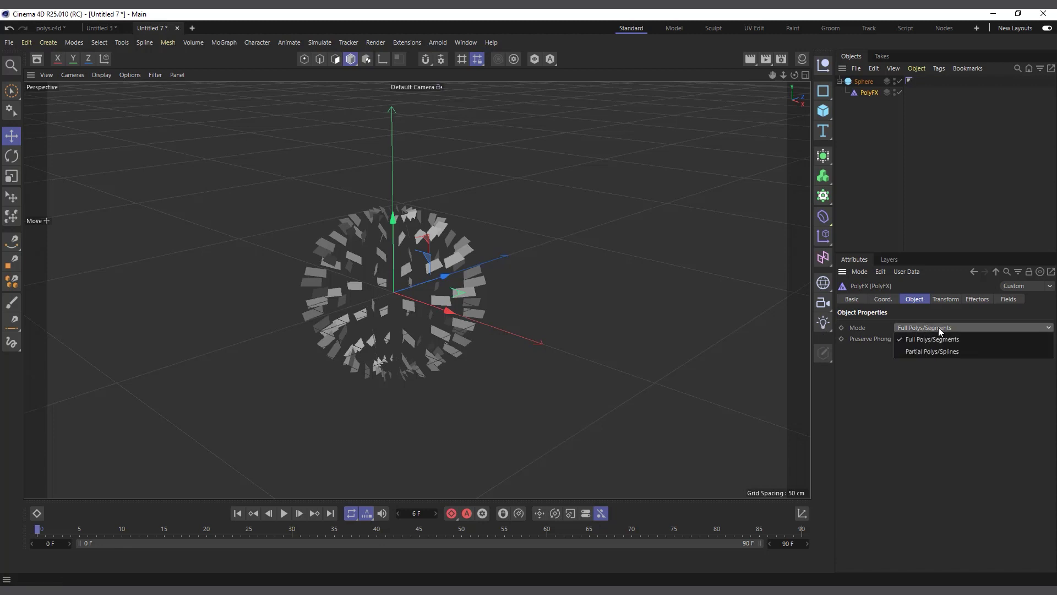
pyautogui.click(947, 417)
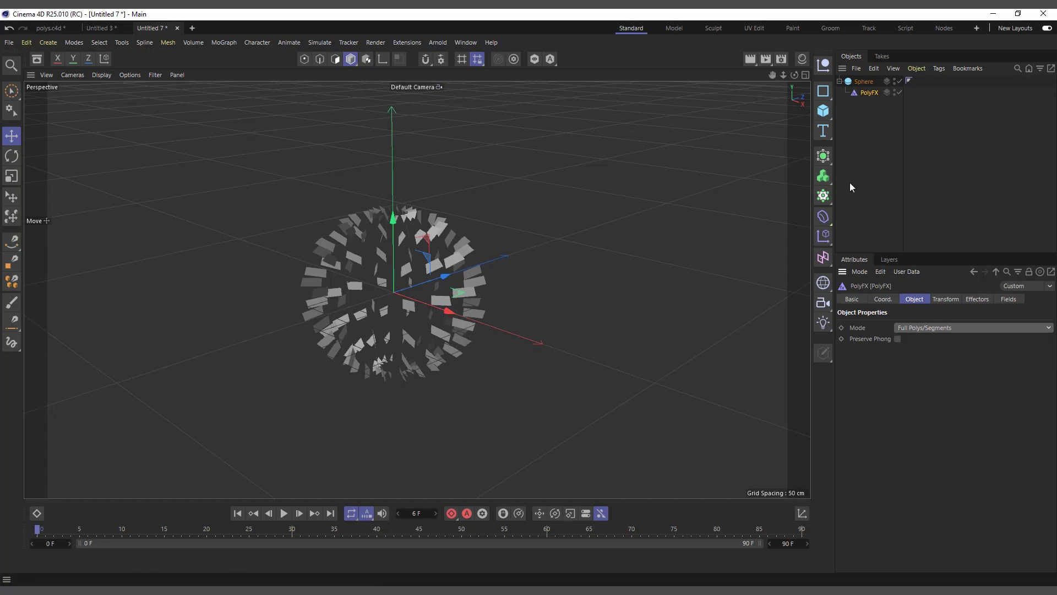
# Replace the sphere with a text spline and make the PolyFX object a child of the spline.
pyautogui.click(824, 132)
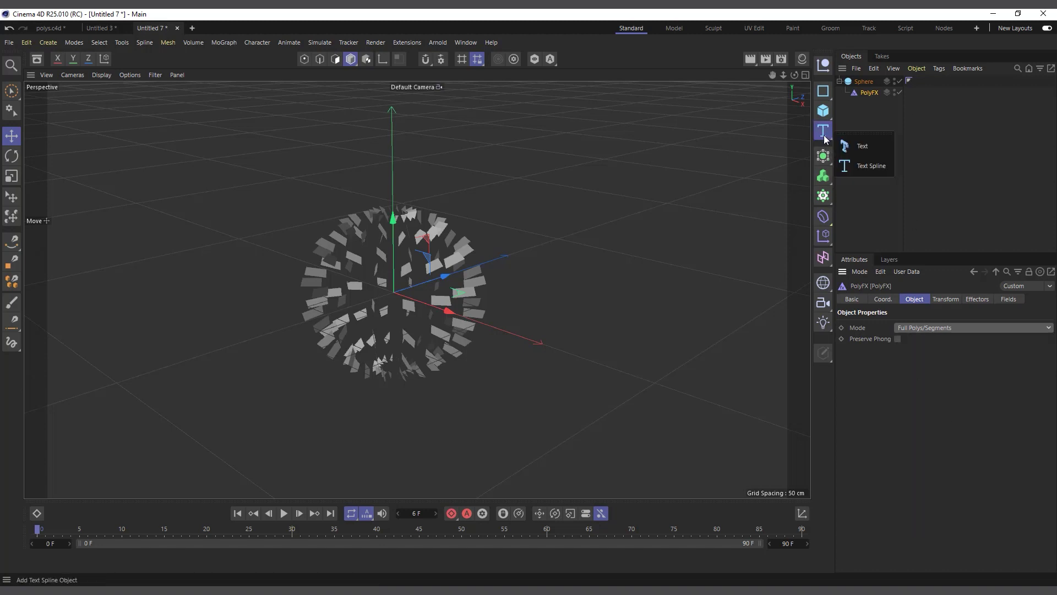
pyautogui.click(867, 164)
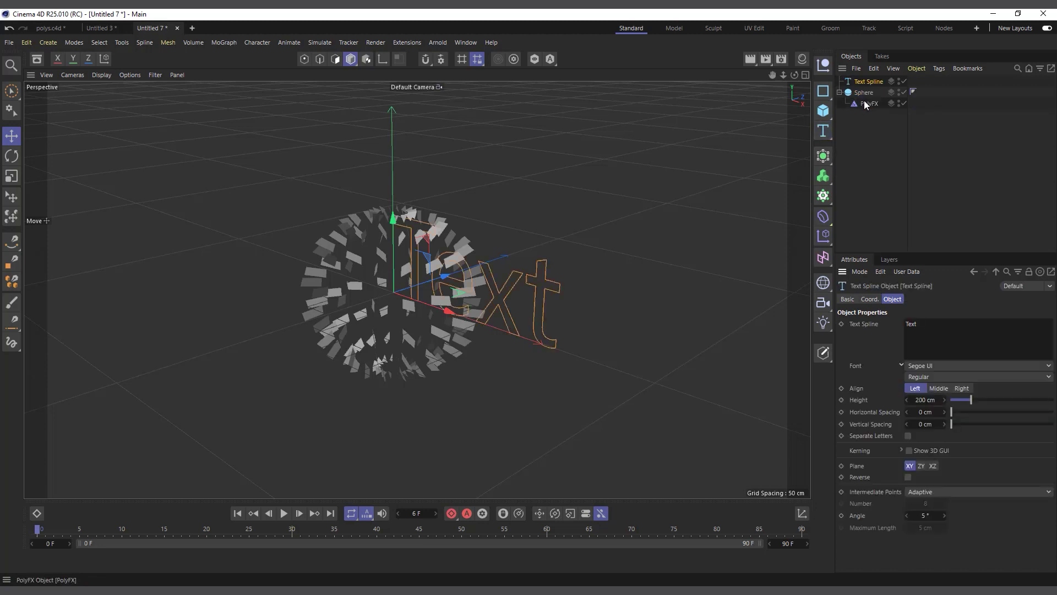
pyautogui.moveTo(867, 108); pyautogui.dragTo(865, 103)
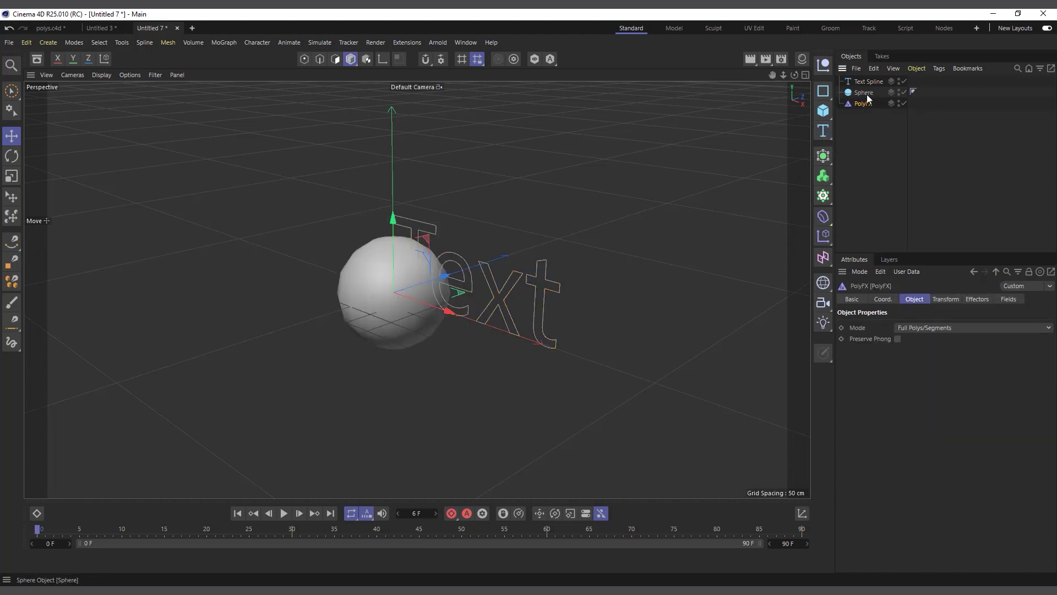
pyautogui.click(867, 91)
pyautogui.press('Delete')
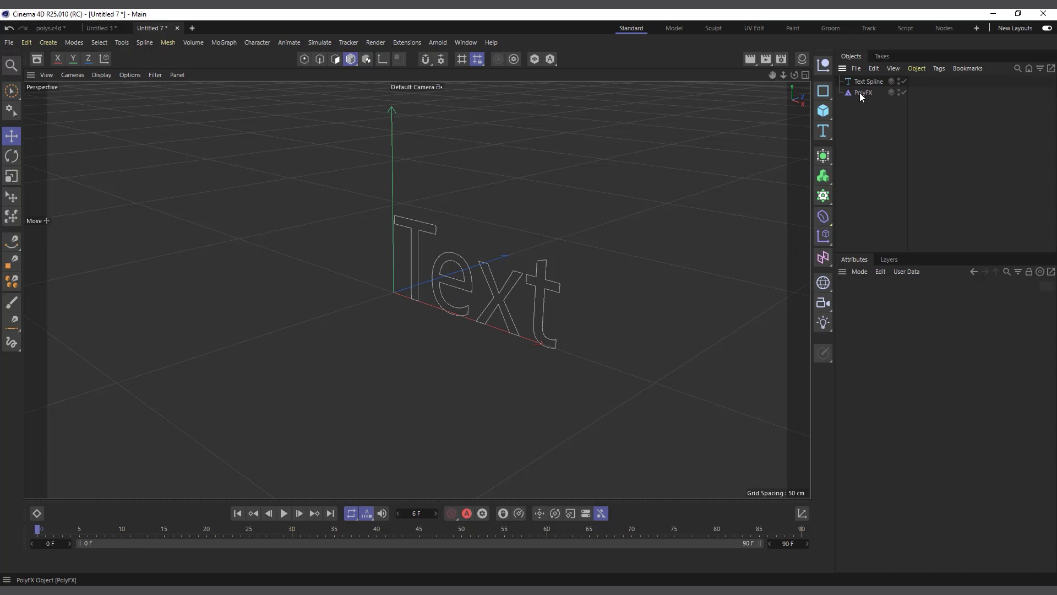
pyautogui.click(858, 93)
pyautogui.moveTo(866, 92)
pyautogui.mouseDown()
pyautogui.moveTo(874, 104)
pyautogui.moveTo(874, 81)
pyautogui.mouseUp()
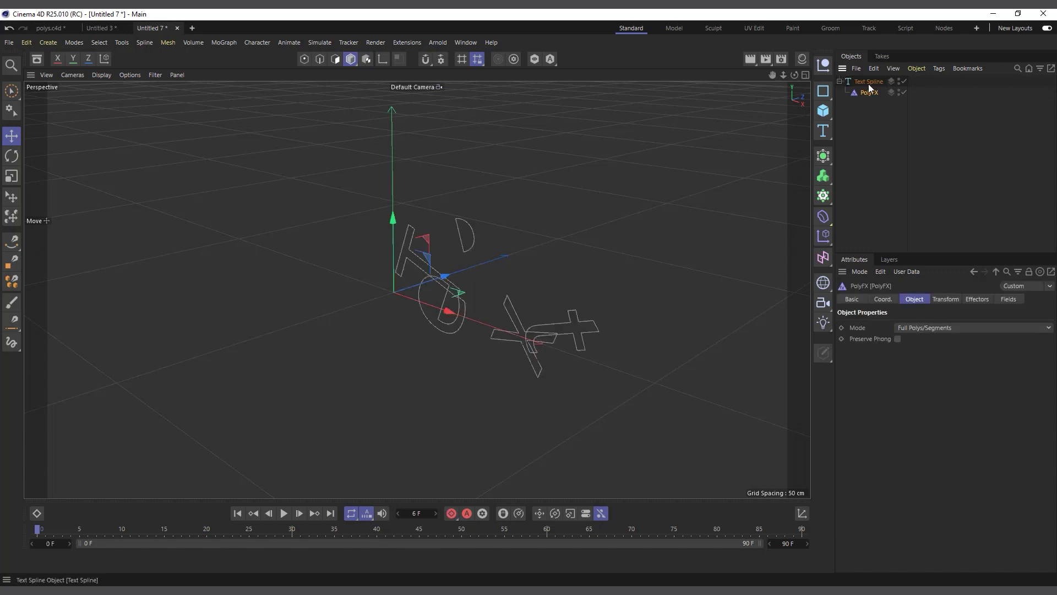
# Set the PolyFX mode to Partial Polys/Splines.
pyautogui.moveTo(795, 75); pyautogui.dragTo(463, 346)
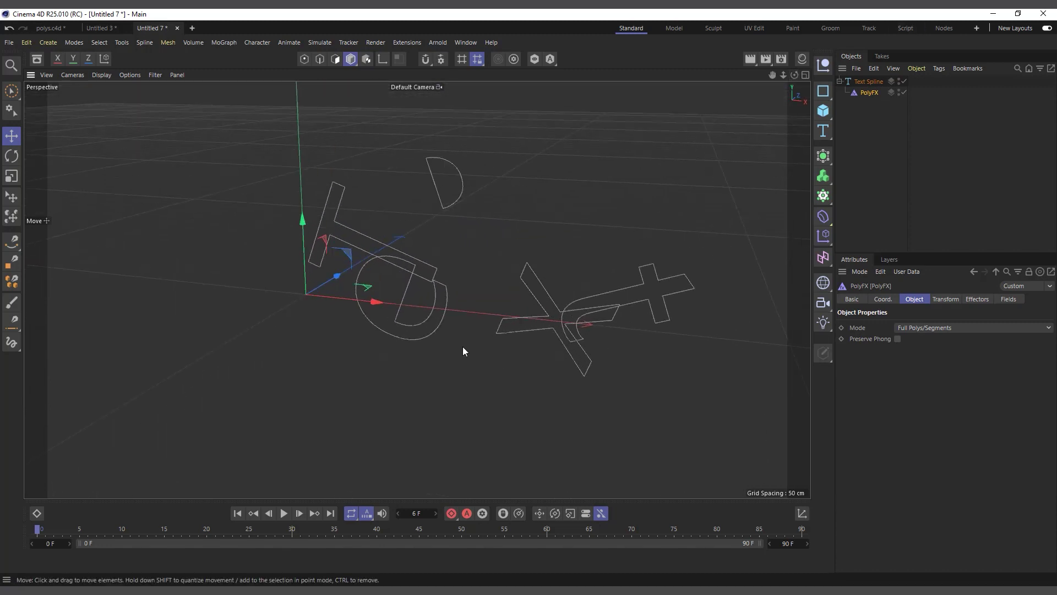
pyautogui.keyDown('alt'); pyautogui.moveTo(434, 408); pyautogui.dragTo(398, 328); pyautogui.keyUp('alt')
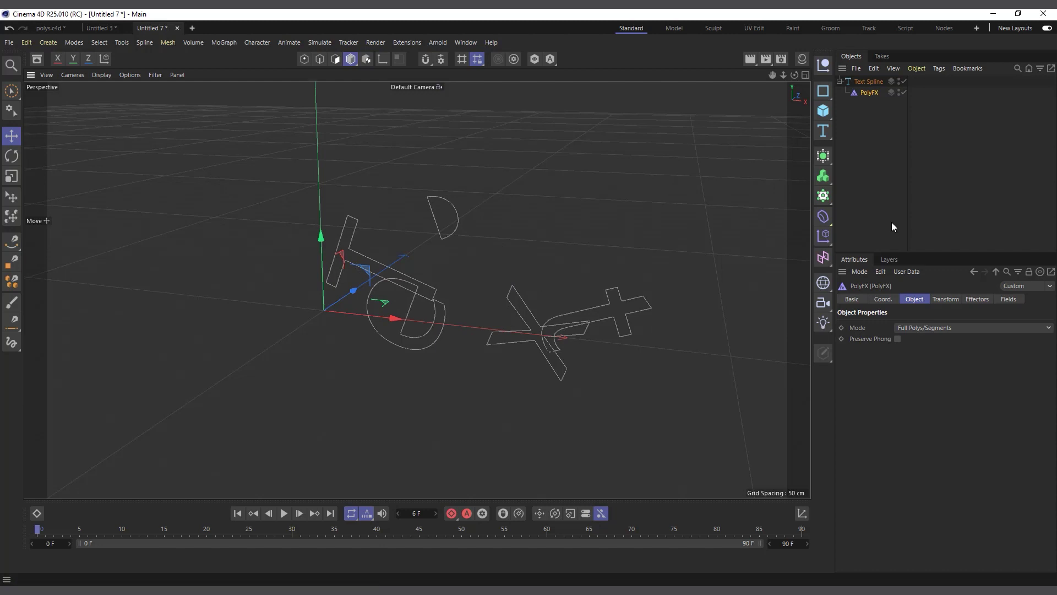
pyautogui.click(942, 328)
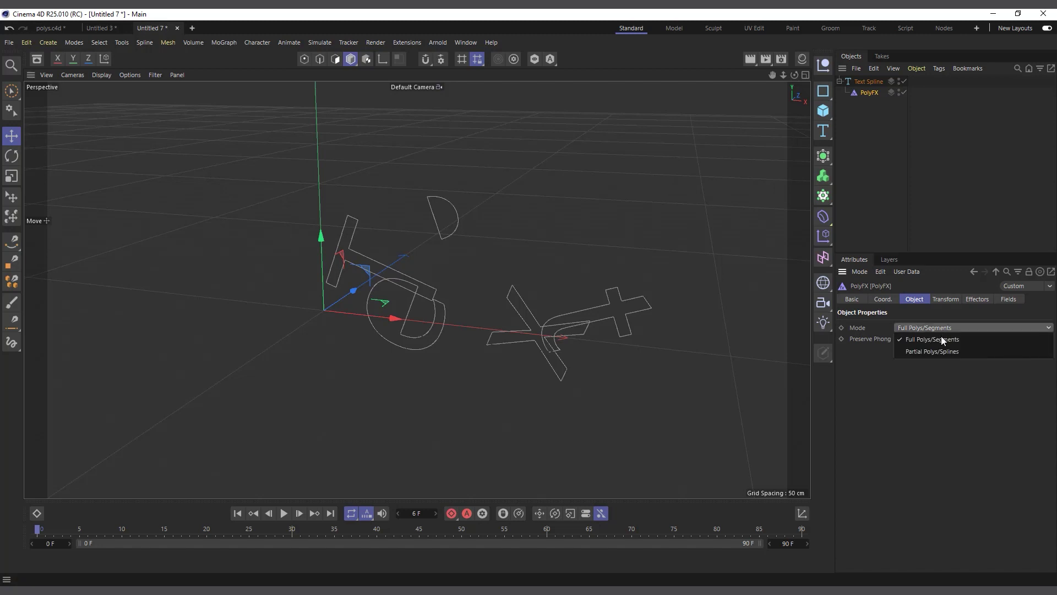
pyautogui.click(940, 352)
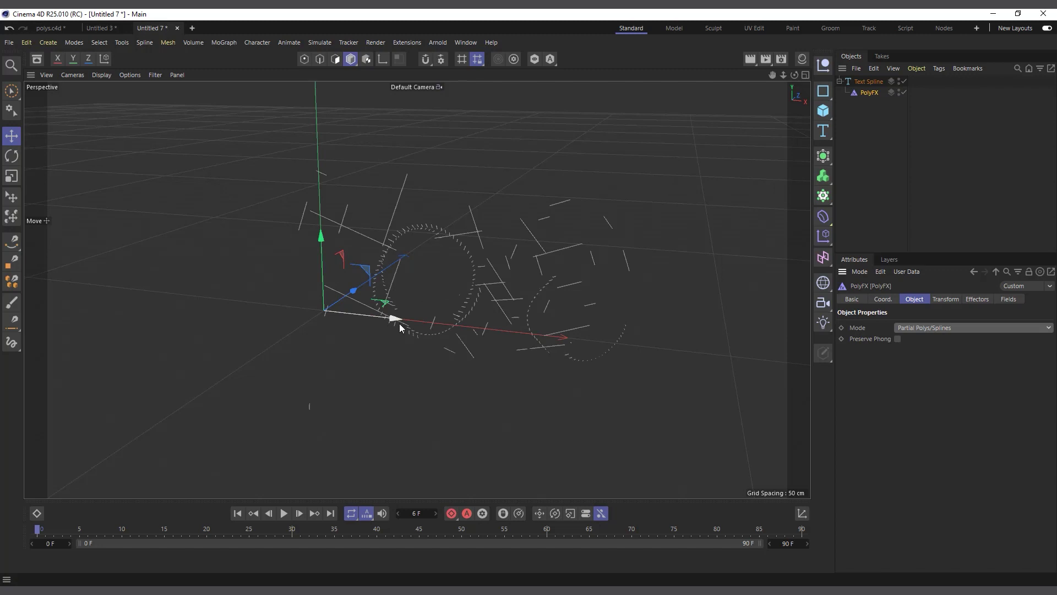
# Set the text spline's intermediate points to Subdivided.
pyautogui.click(870, 83)
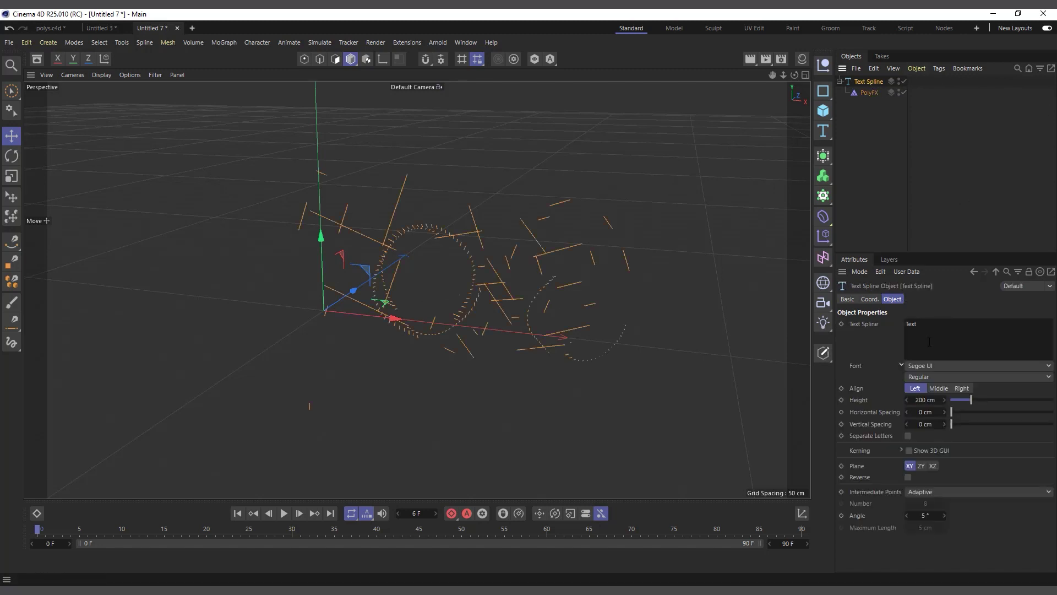
pyautogui.click(917, 494)
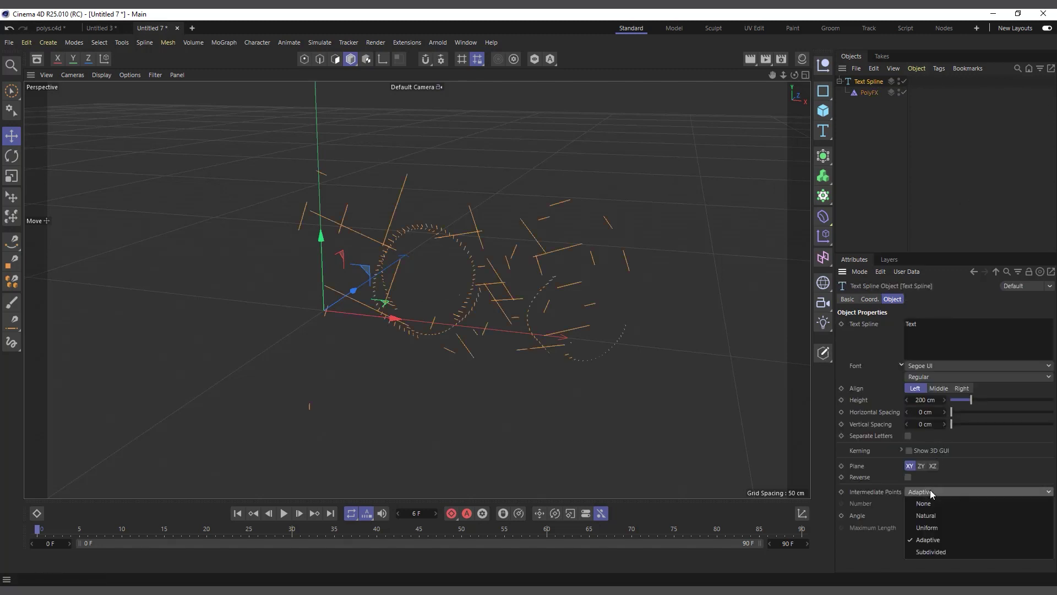
pyautogui.click(946, 551)
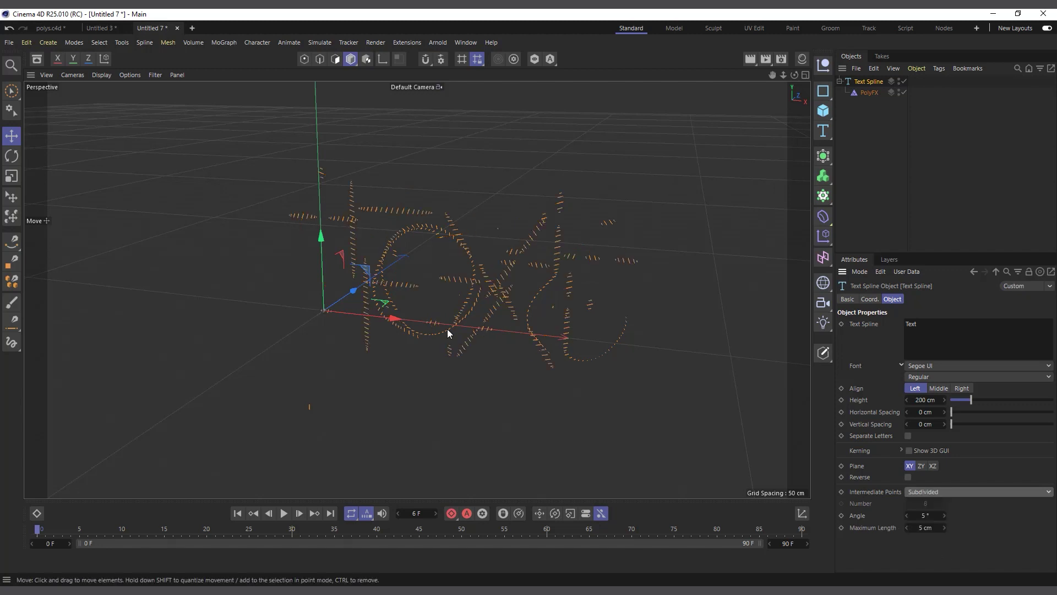
# Examine how the PolyFX object separates the subdivided text spline, both up close and as a whole.
pyautogui.scroll(2, 414, 288)
pyautogui.scroll(2, 397, 287)
pyautogui.scroll(2, 398, 287)
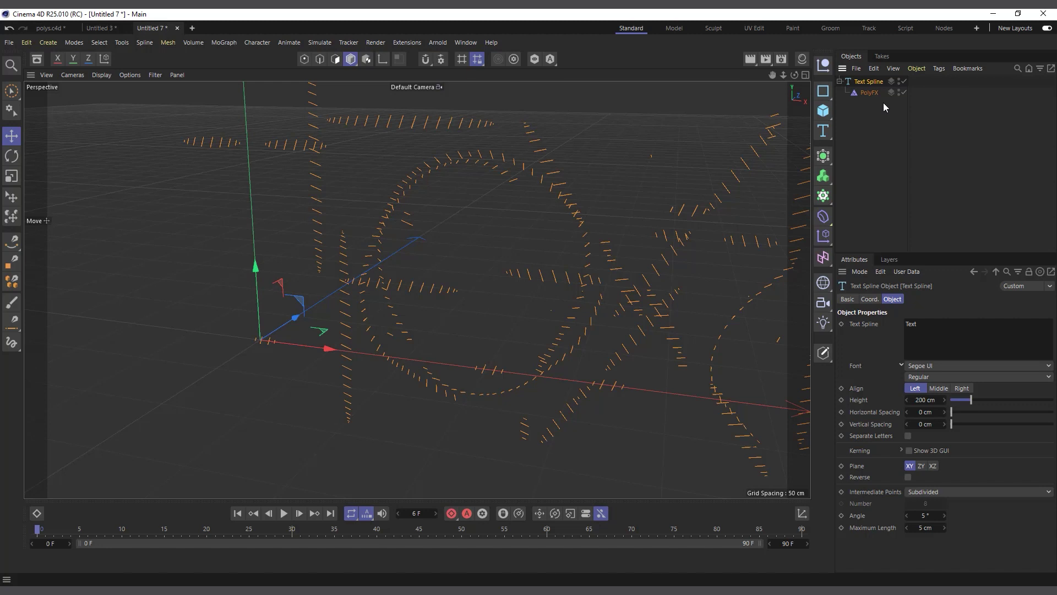
pyautogui.scroll(5, 396, 287)
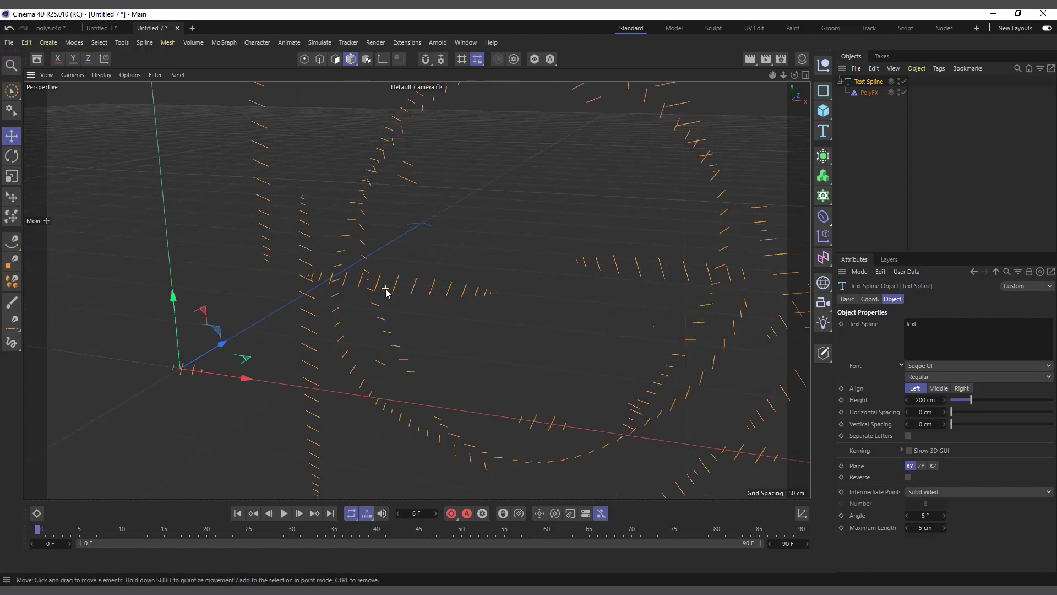
pyautogui.scroll(2, 368, 282)
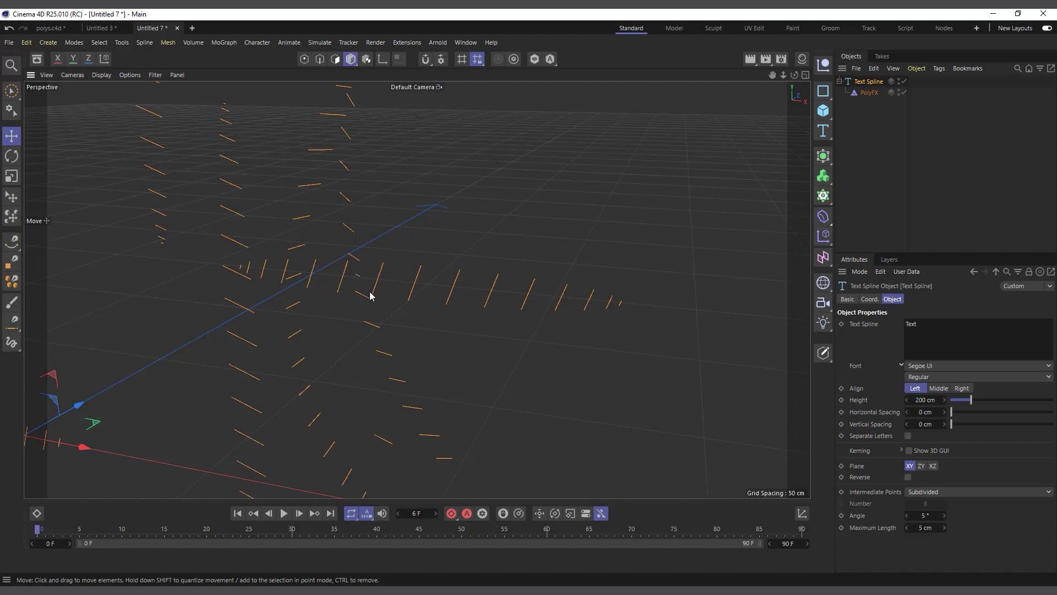
pyautogui.scroll(-5, 328, 323)
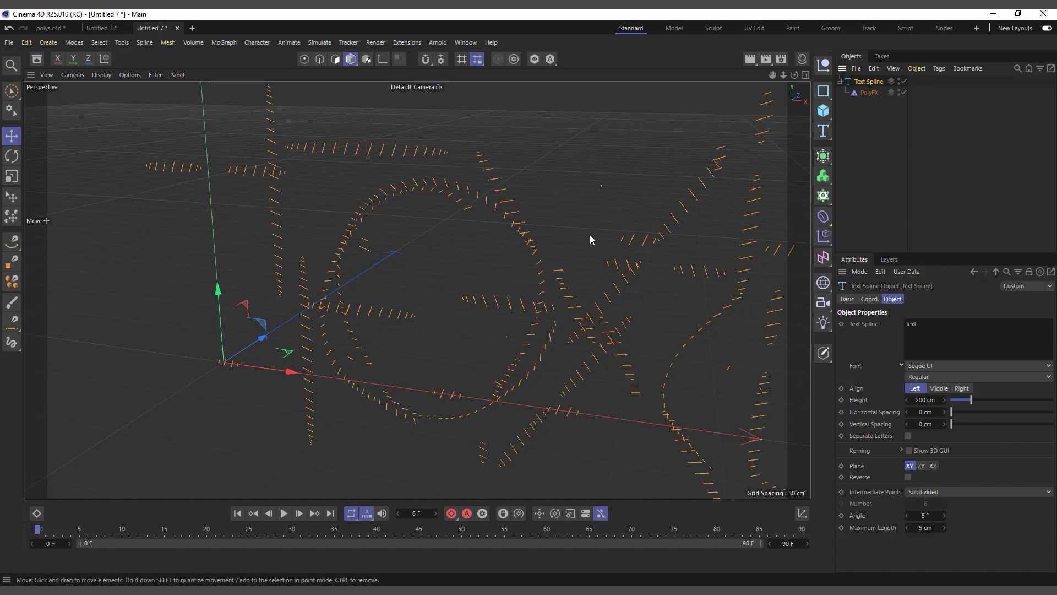
pyautogui.scroll(-2, 413, 291)
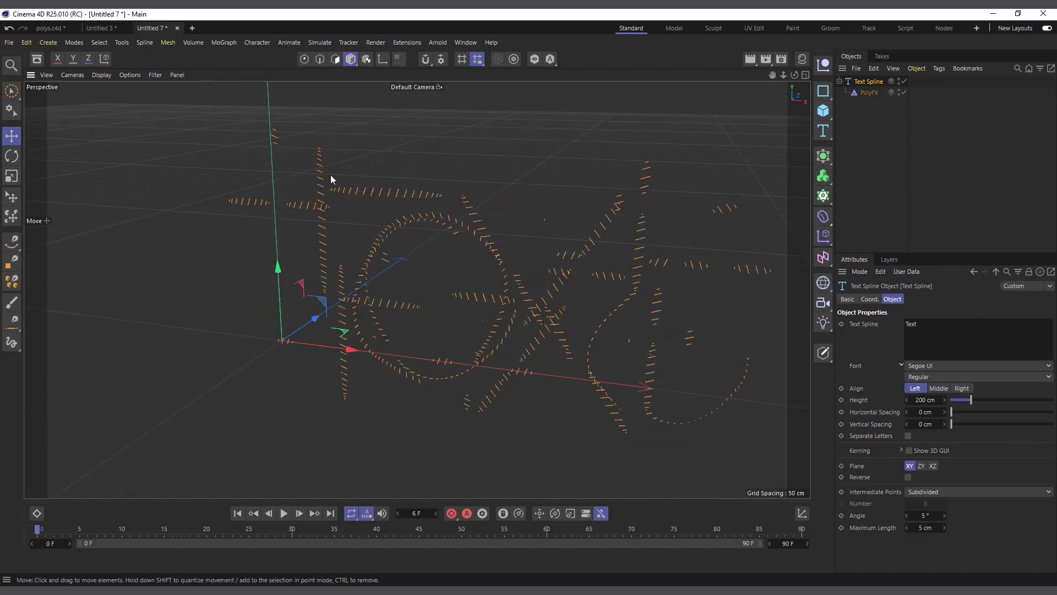
pyautogui.scroll(2, 330, 183)
pyautogui.scroll(-3, 352, 241)
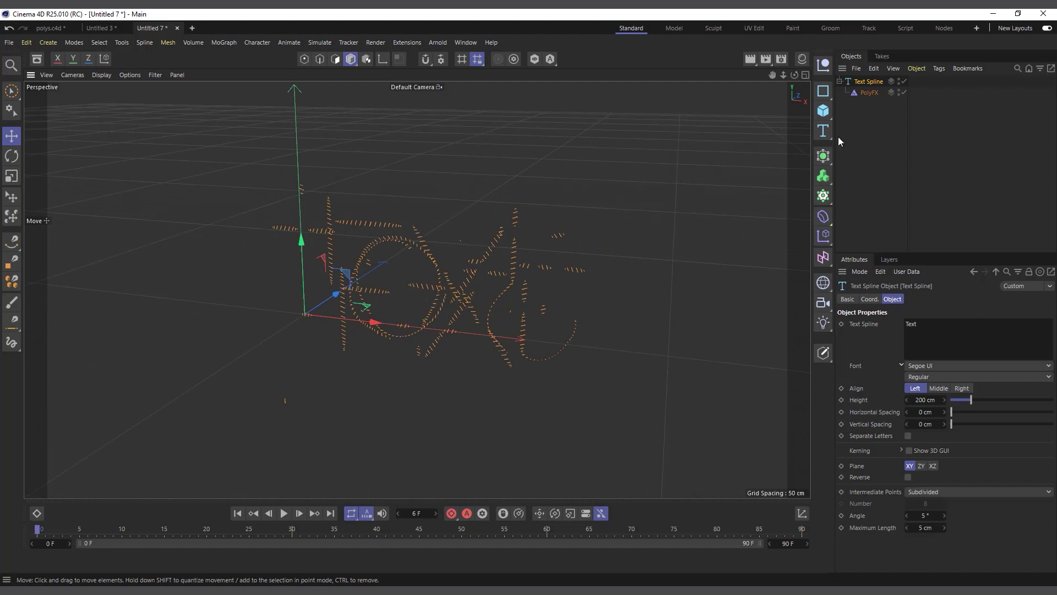
# Take the PolyFX object out of the text spline's hierarchy and delete the text spline.
pyautogui.moveTo(869, 92); pyautogui.dragTo(864, 130)
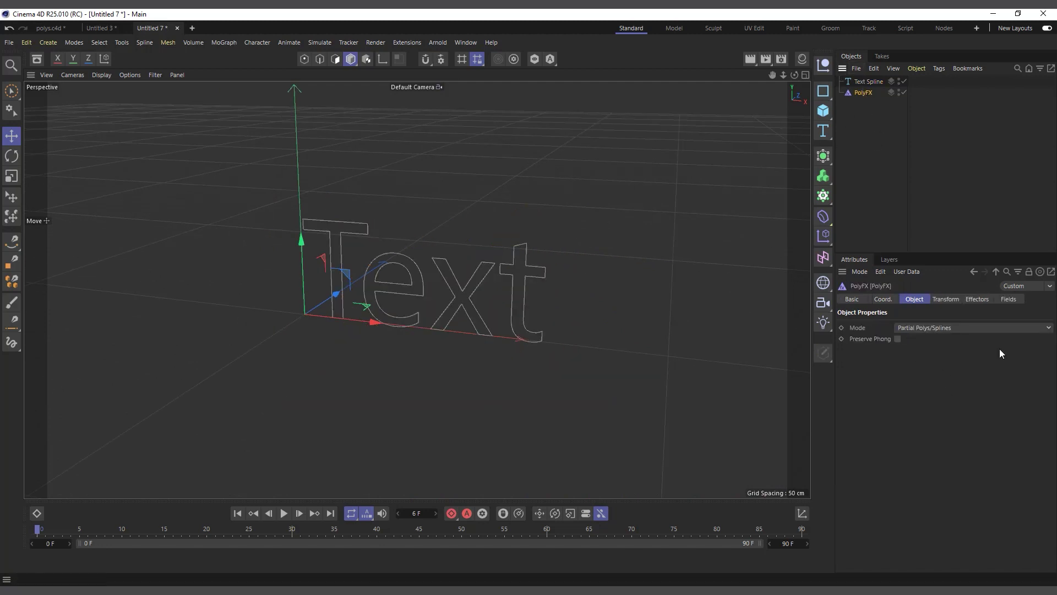
pyautogui.click(868, 81)
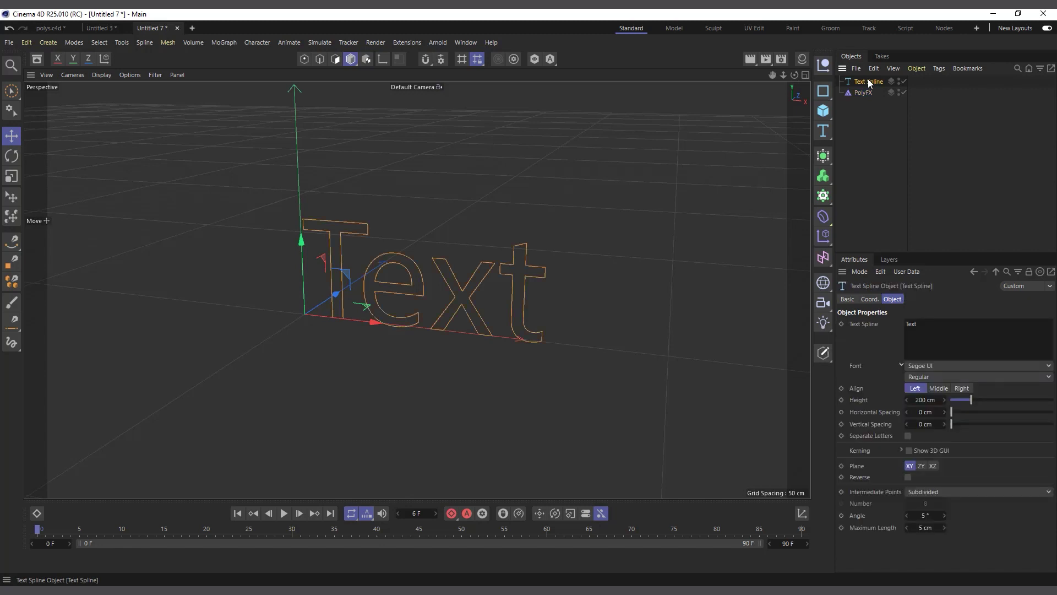
pyautogui.press('Delete')
# Add a sphere and make the PolyFX object its child.
pyautogui.click(864, 82)
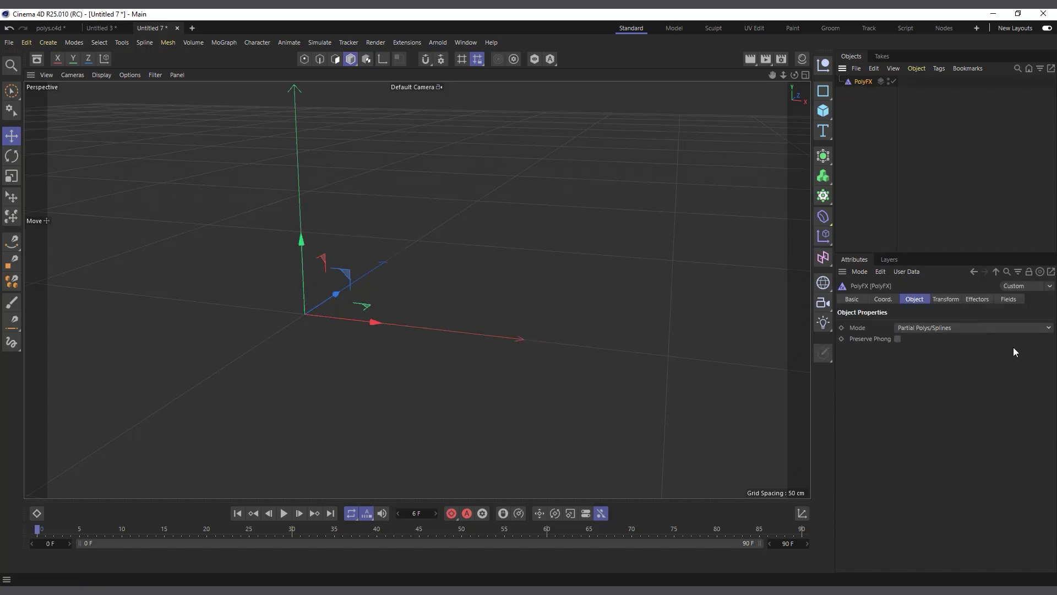
pyautogui.click(1009, 299)
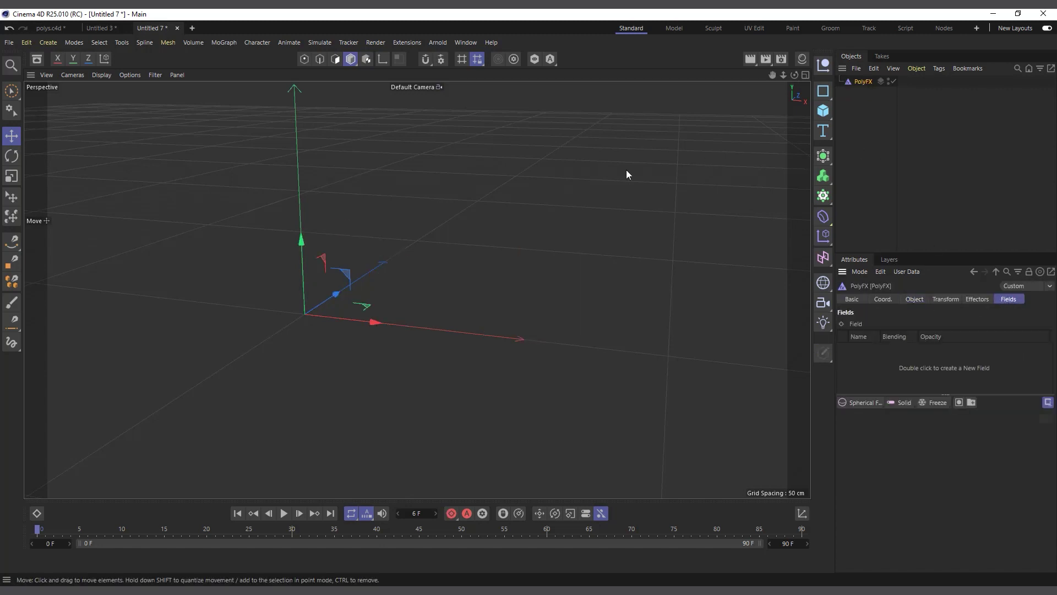
pyautogui.click(824, 113)
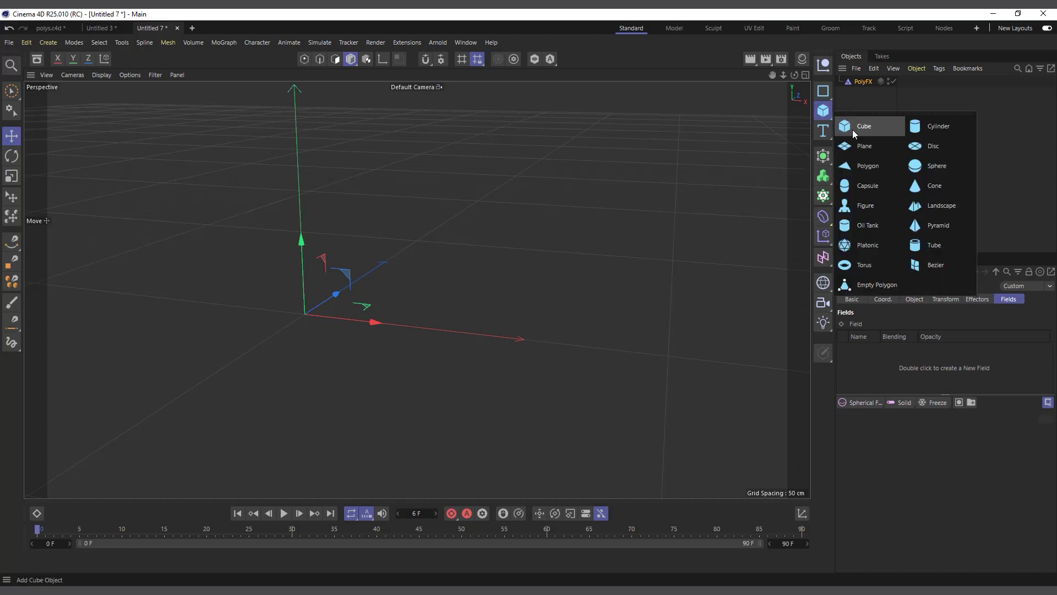
pyautogui.click(935, 171)
pyautogui.moveTo(861, 95); pyautogui.dragTo(869, 82)
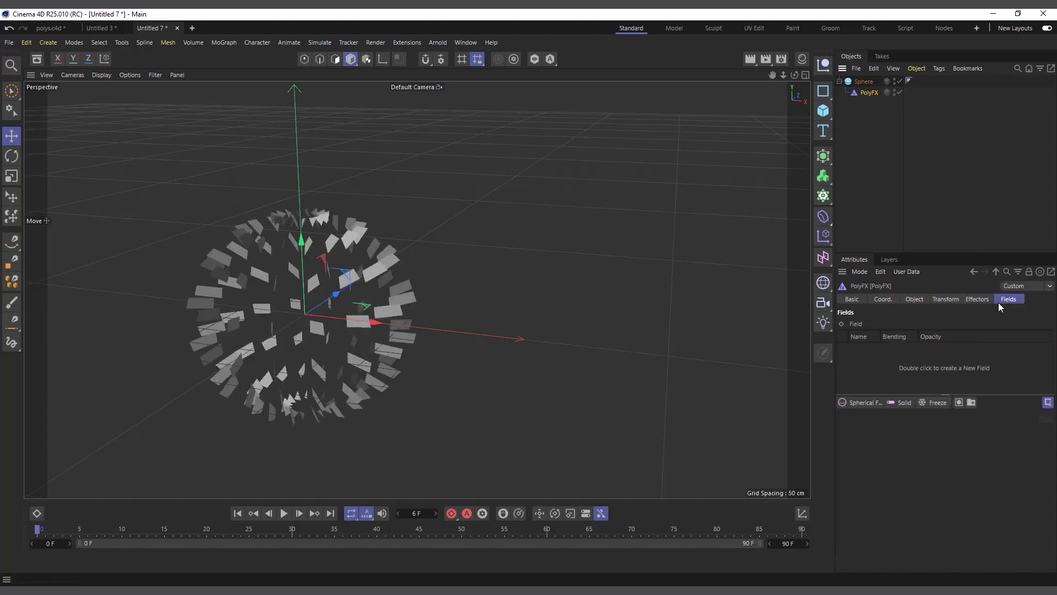
# Add a Linear Field to the PolyFX object and slide it along X so only one side of the sphere breaks up.
pyautogui.click(866, 402)
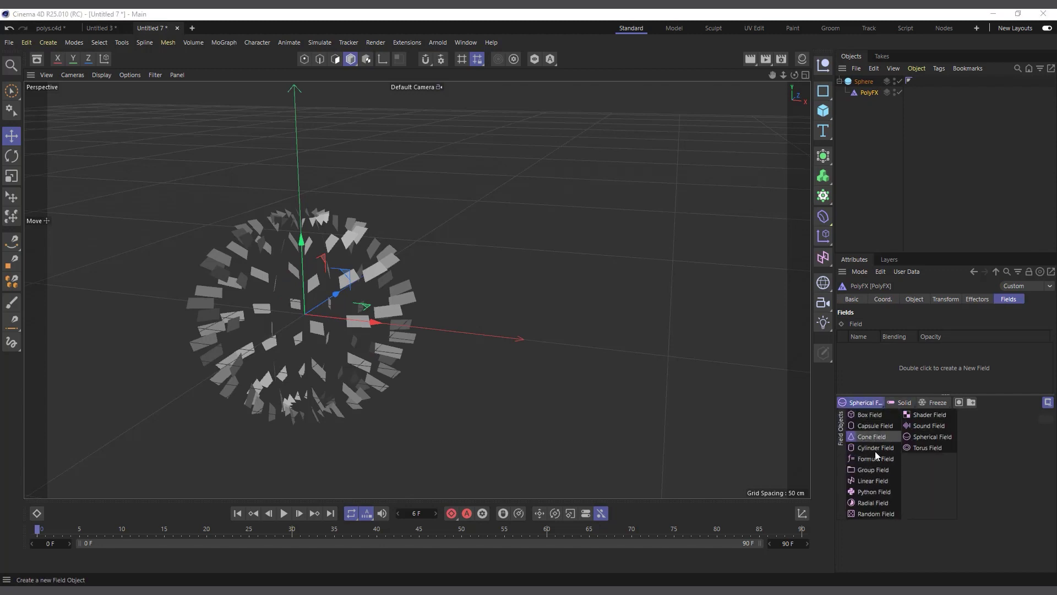
pyautogui.click(873, 482)
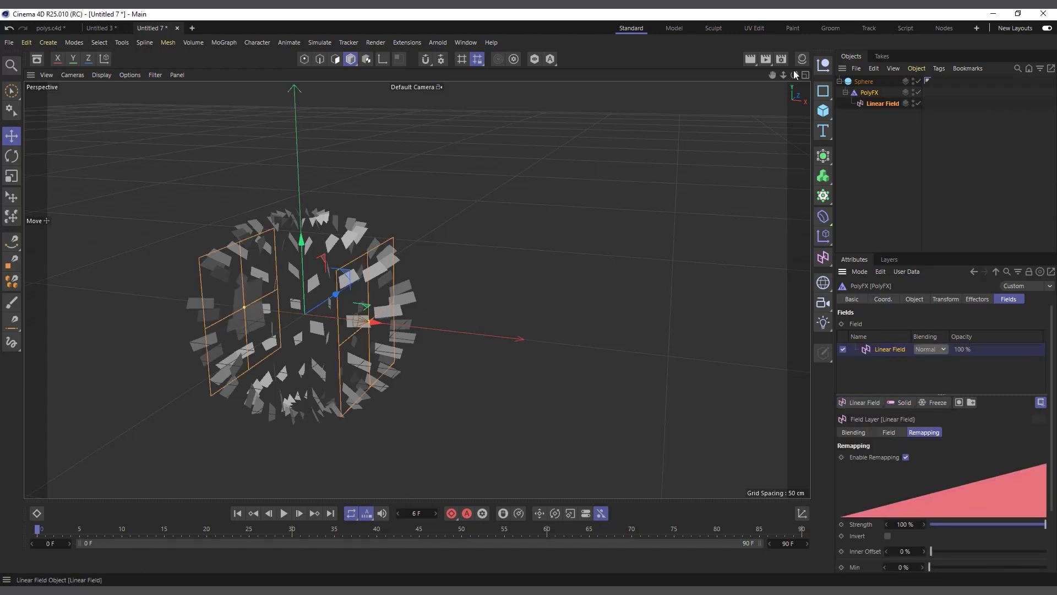
pyautogui.click(882, 103)
pyautogui.moveTo(795, 75); pyautogui.dragTo(703, 188)
pyautogui.moveTo(361, 318); pyautogui.dragTo(458, 347)
# Review the PolyFX object's transform values and its field list.
pyautogui.click(869, 93)
pyautogui.click(947, 299)
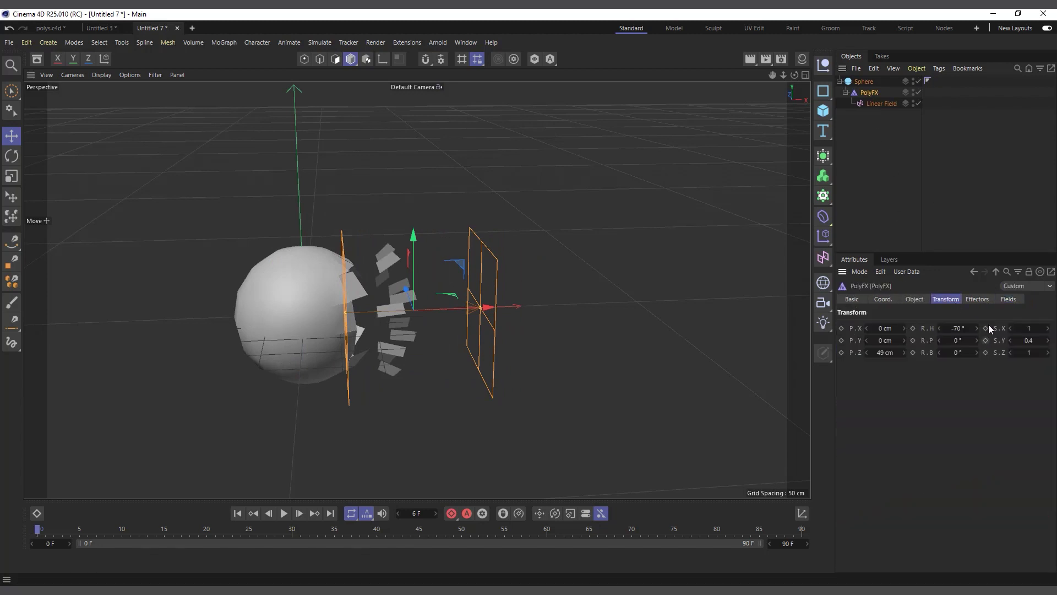
pyautogui.click(1008, 298)
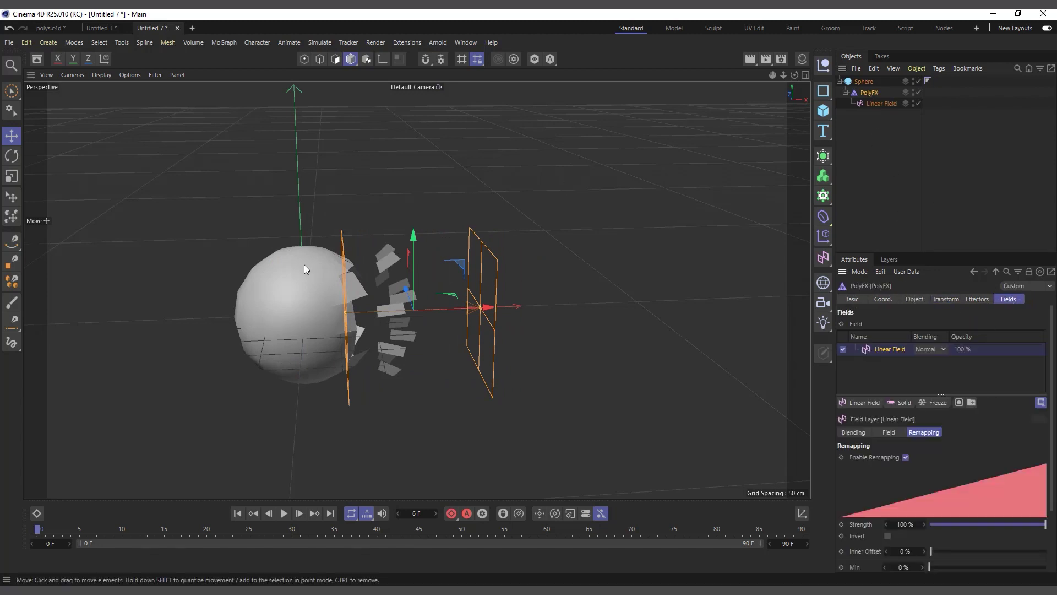
# Slide the Linear Field back toward the sphere's centre, then delete the field.
pyautogui.moveTo(456, 321); pyautogui.dragTo(433, 312)
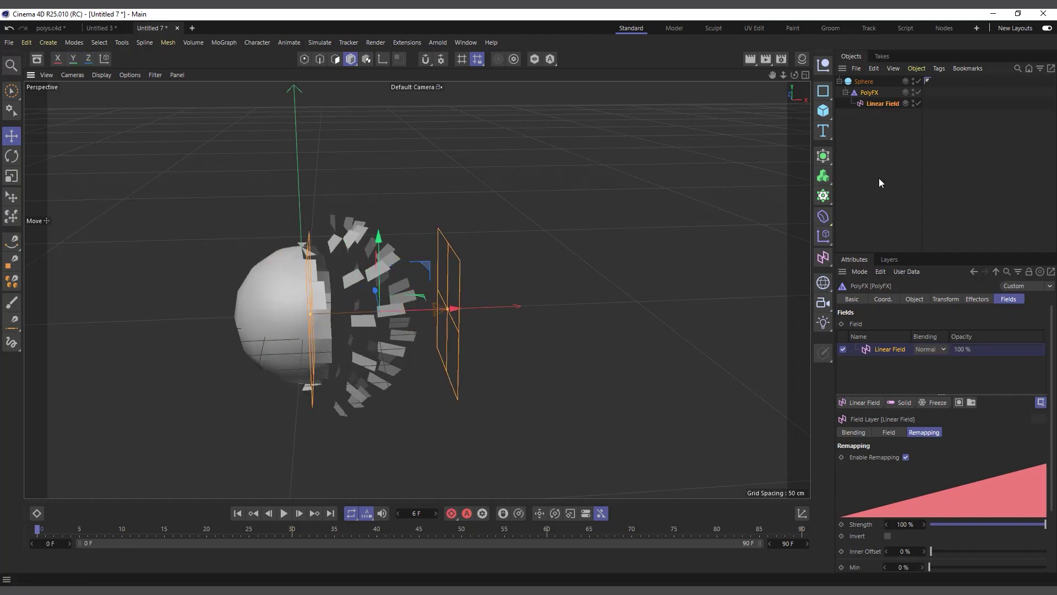
pyautogui.click(882, 104)
pyautogui.press('Delete')
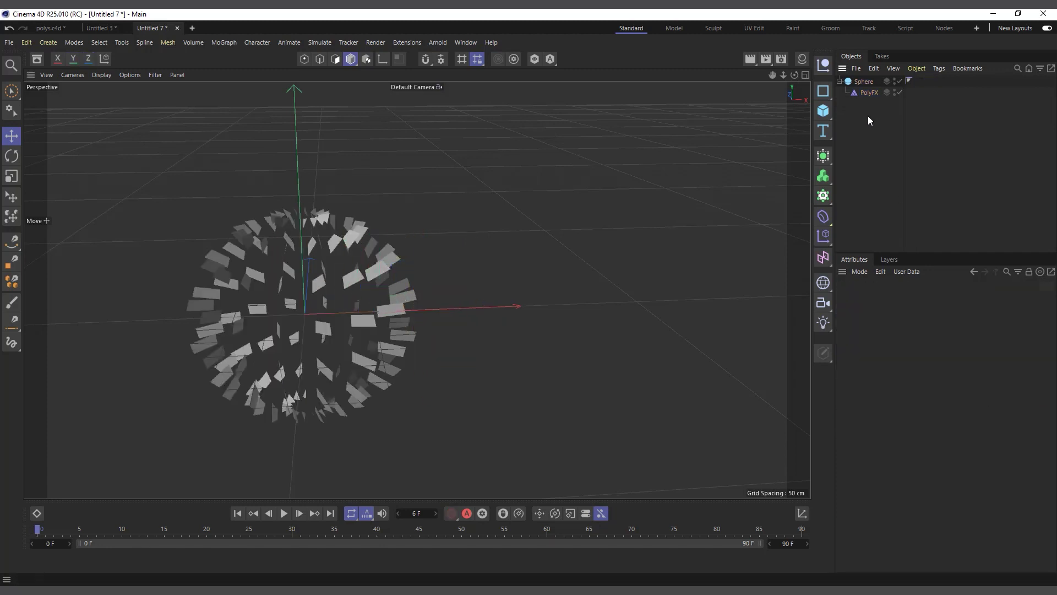
# Look at the separated sphere up close and show the PolyFX object's effectors list.
pyautogui.scroll(-2, 529, 338)
pyautogui.scroll(5, 277, 383)
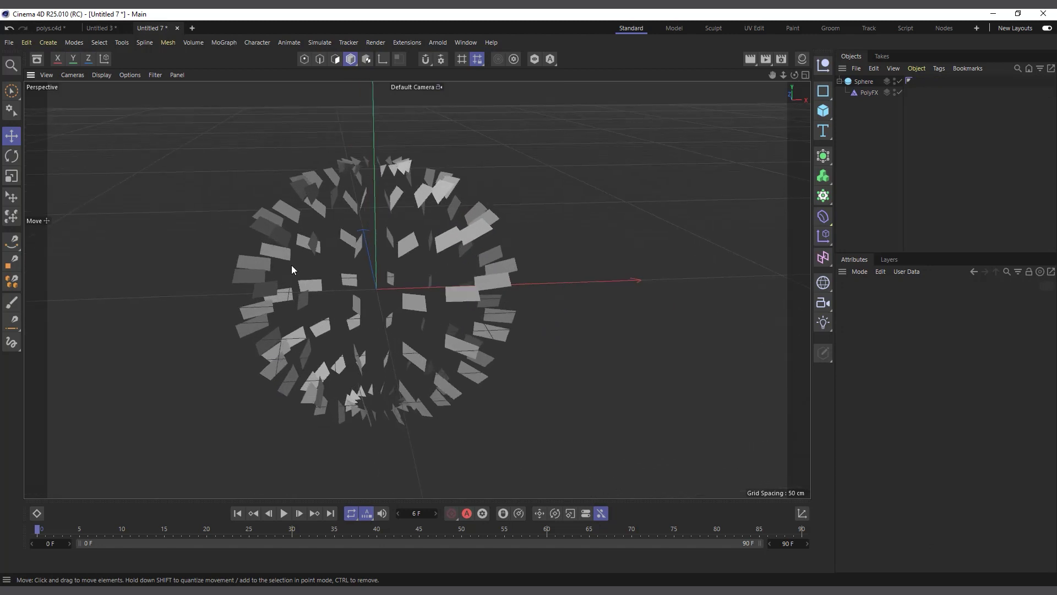
pyautogui.click(871, 92)
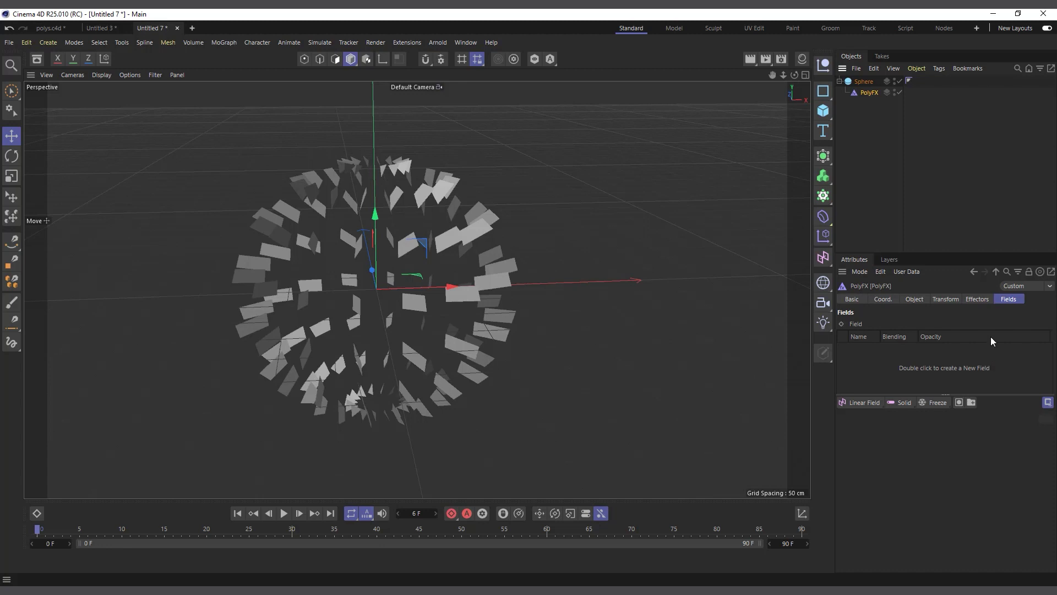
pyautogui.click(978, 299)
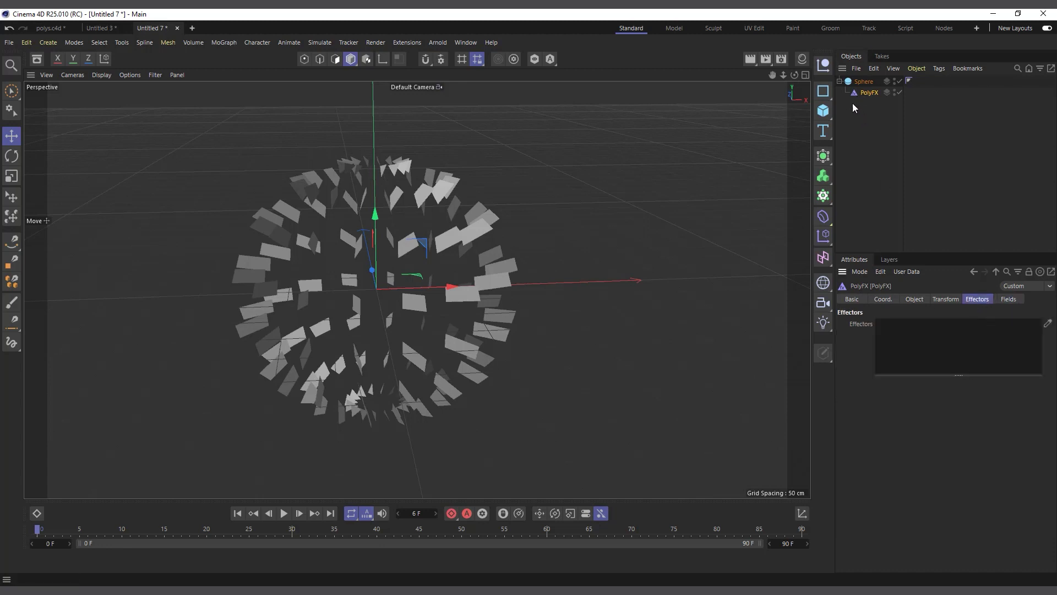
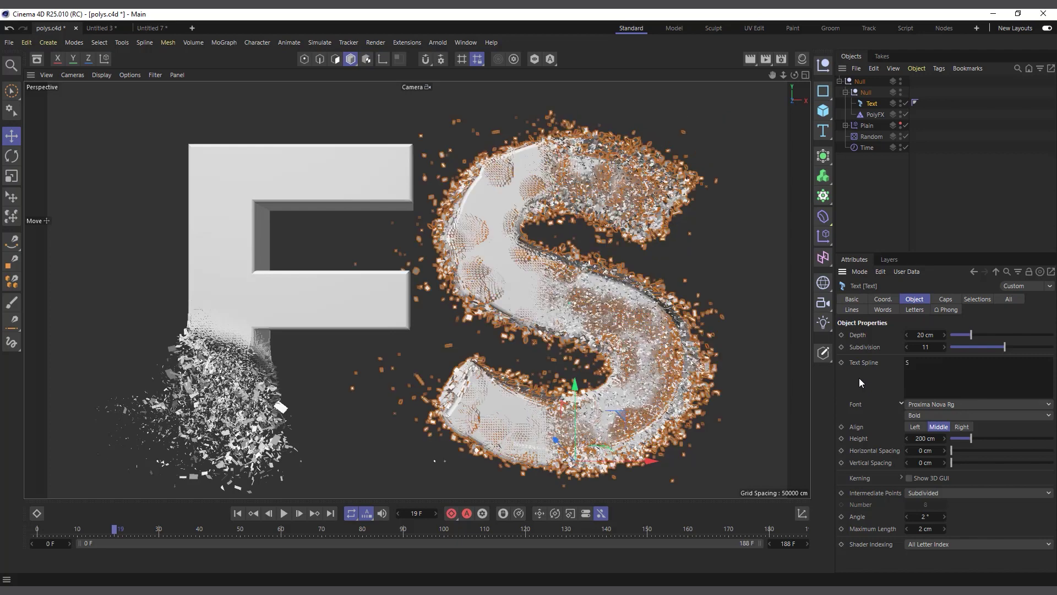
# Play the opening frames of the FS text disintegration animation from the start.
pyautogui.click(239, 514)
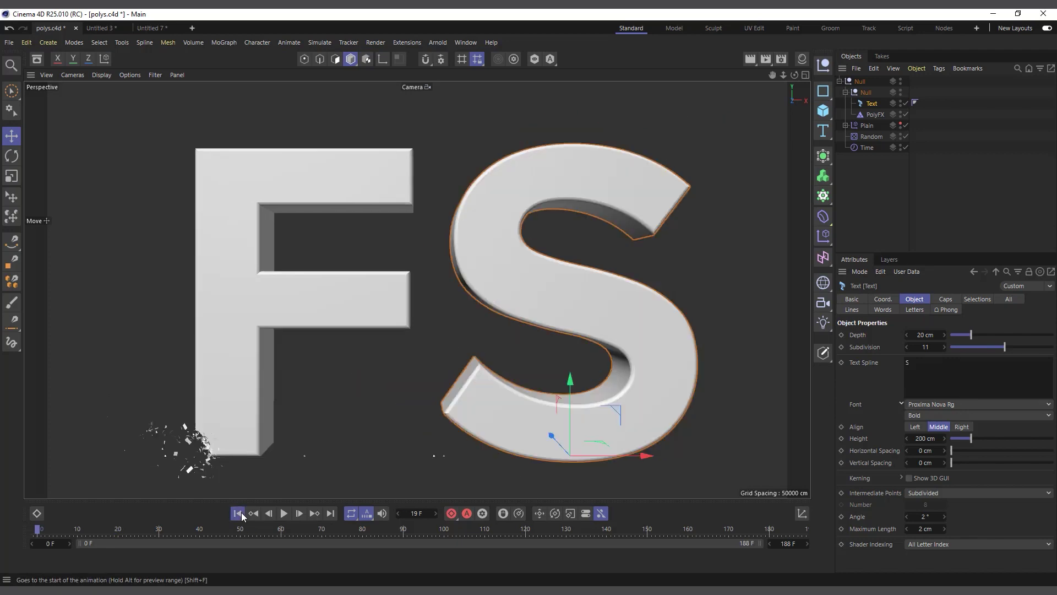
pyautogui.click(285, 514)
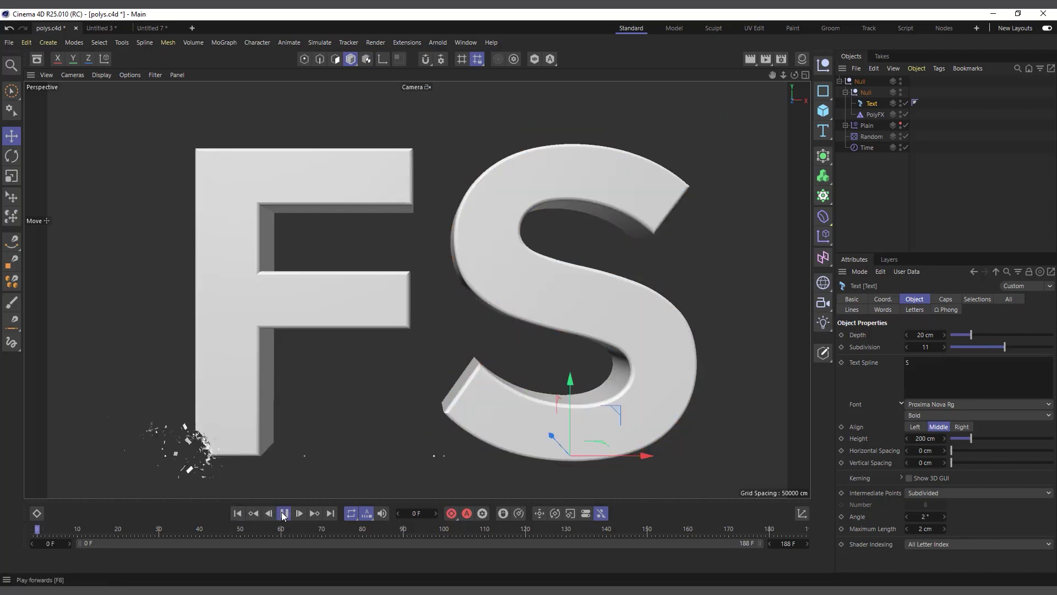
pyautogui.click(283, 513)
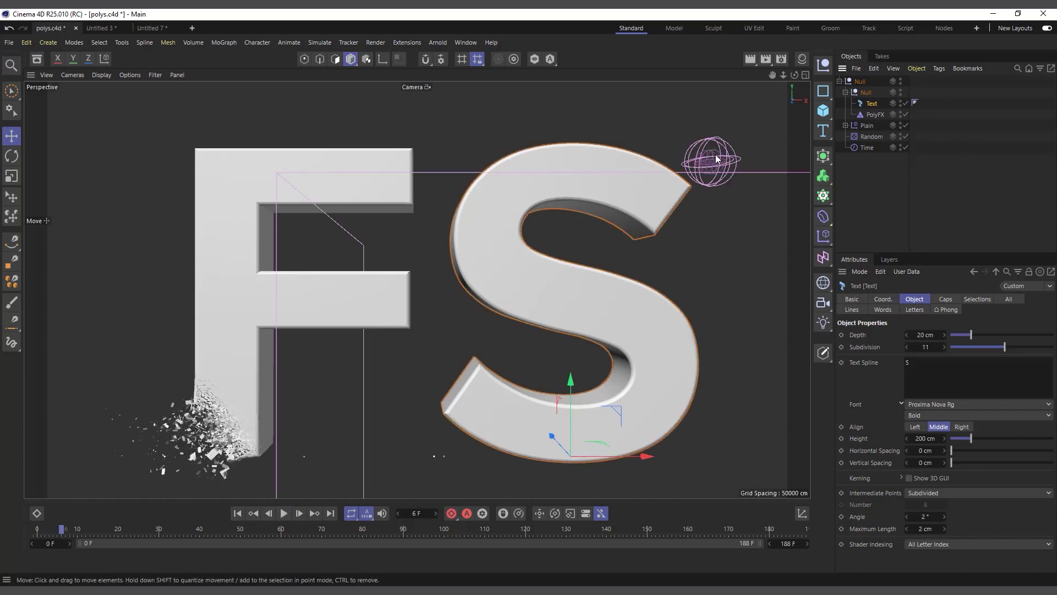
# Expand the Plain effector's fields and move its parent Spherical Field closer to the upper tip of the letter S.
pyautogui.click(863, 129)
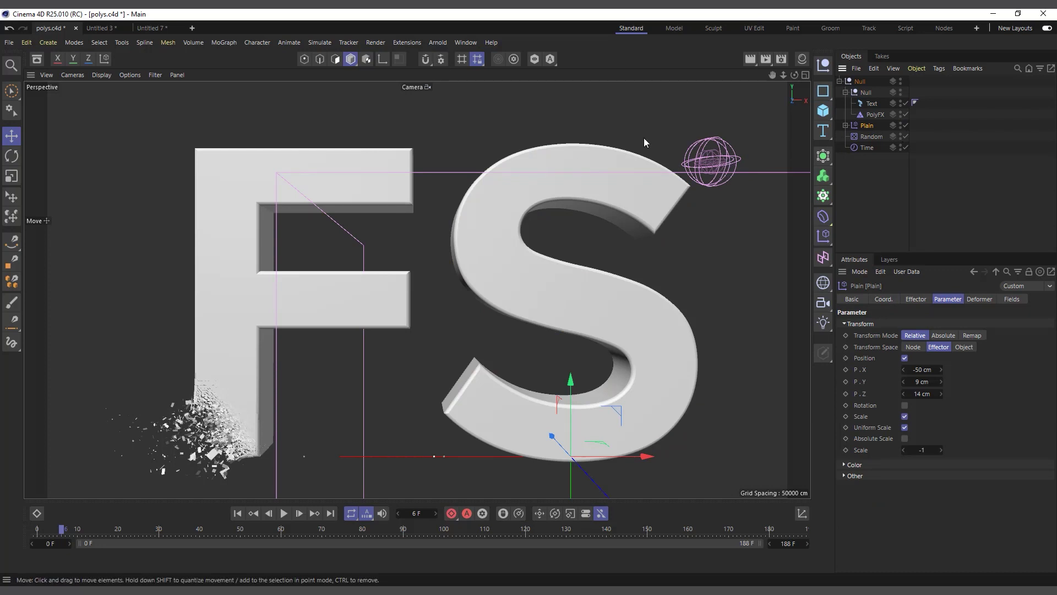
pyautogui.click(716, 166)
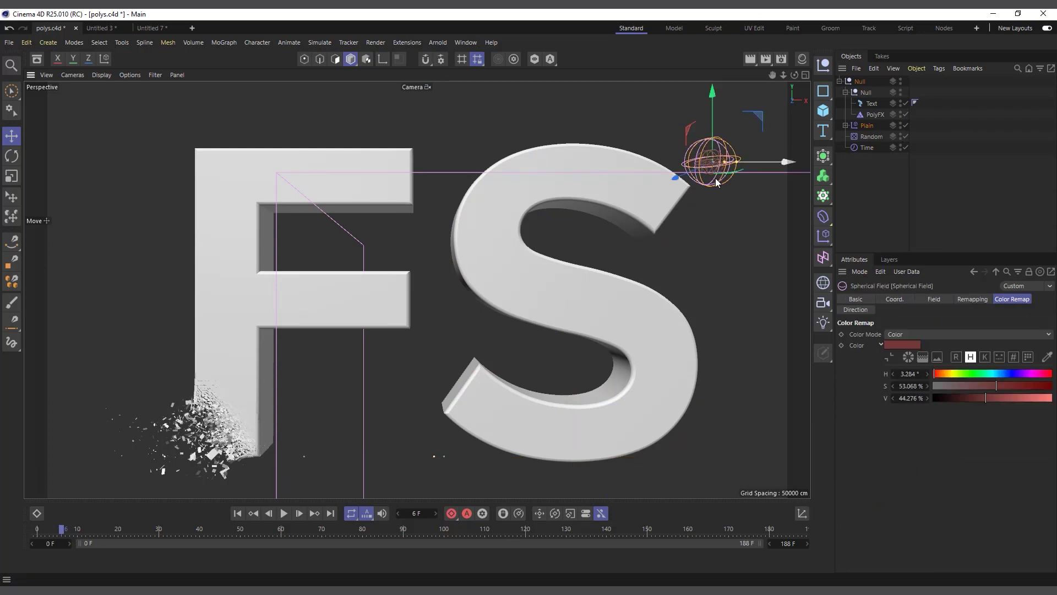
pyautogui.click(863, 128)
pyautogui.click(846, 126)
pyautogui.click(886, 148)
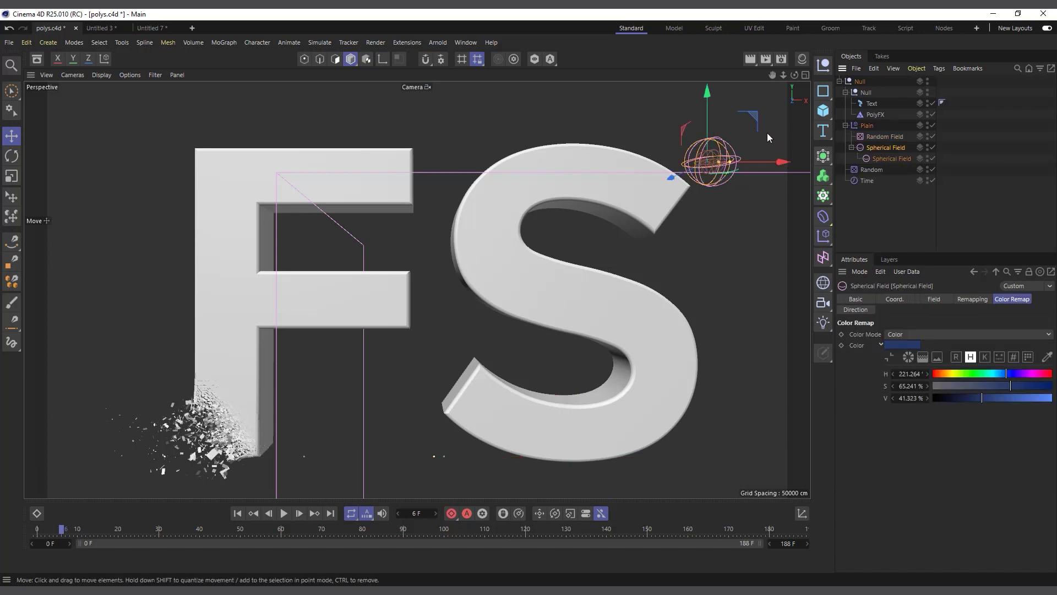
pyautogui.moveTo(754, 119); pyautogui.dragTo(739, 128)
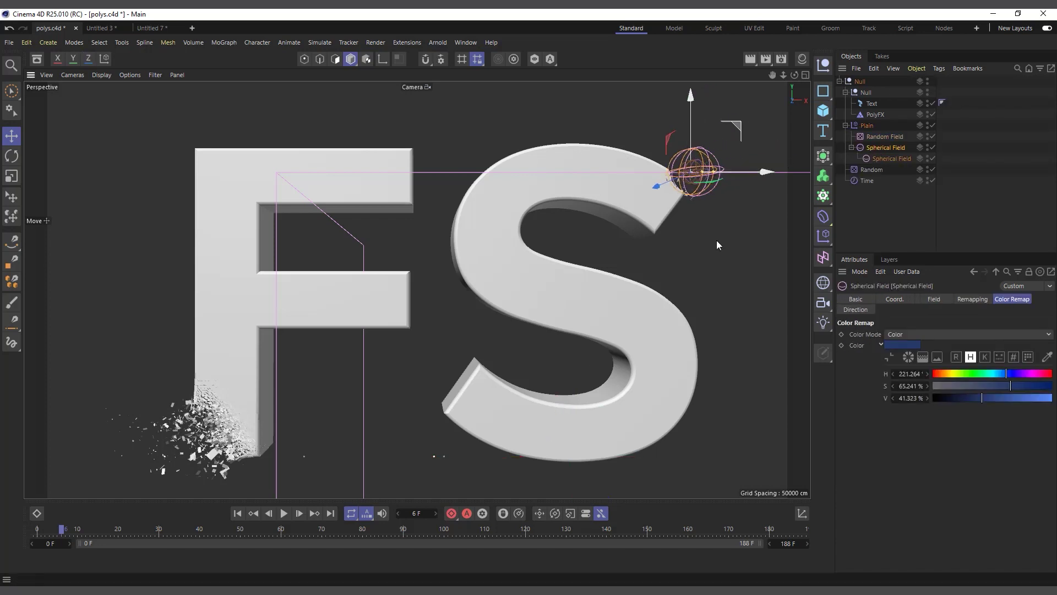
# Replay the animation from the first frame to check how the moved Spherical Field breaks up the letter S.
pyautogui.click(238, 513)
pyautogui.click(284, 513)
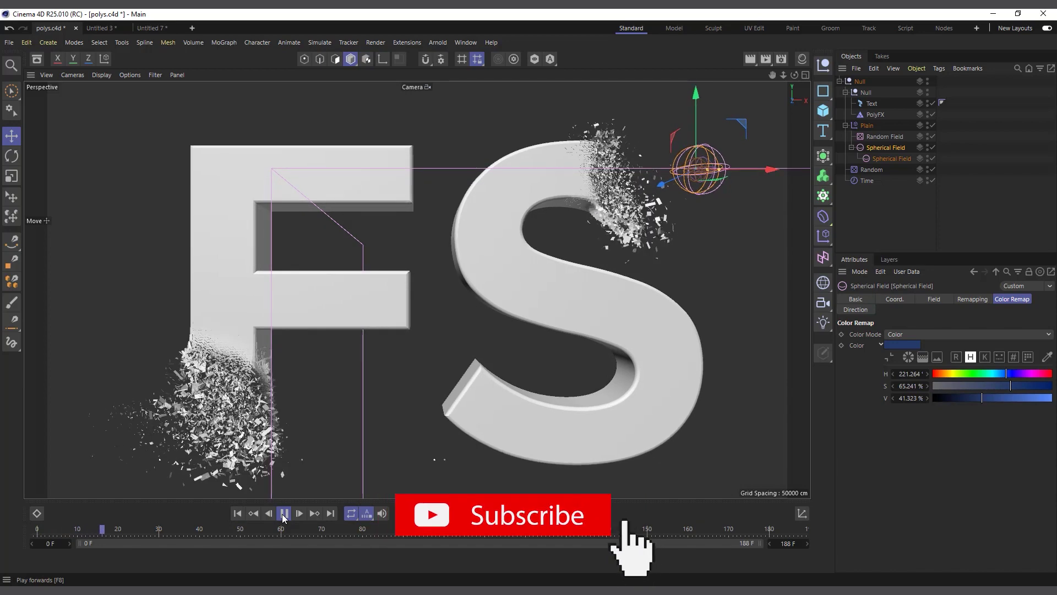
pyautogui.click(282, 515)
# Change the text of the letter F object to S.
pyautogui.click(377, 304)
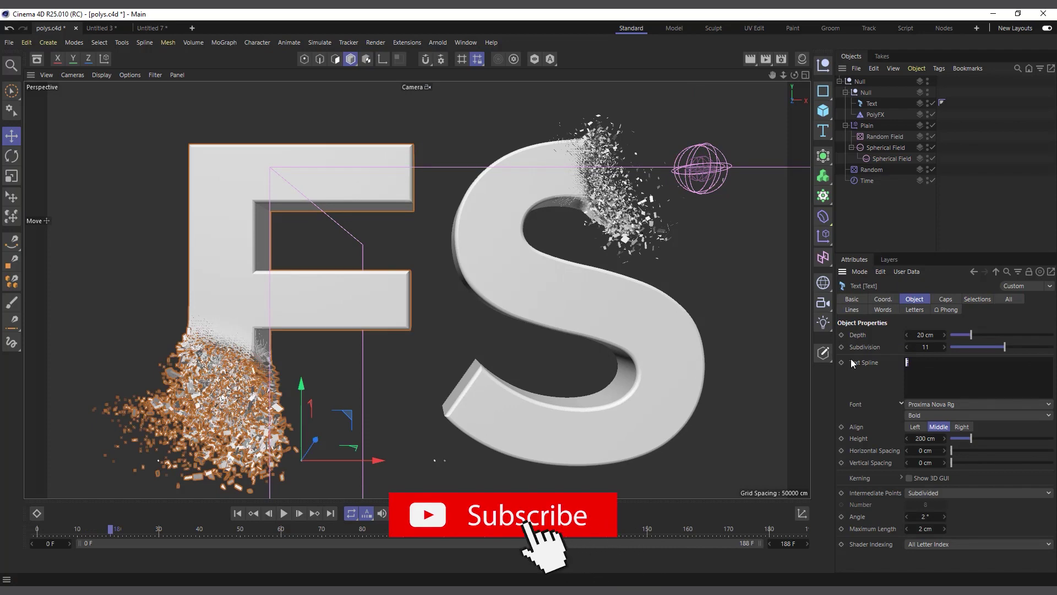
pyautogui.press('BackSpace')
pyautogui.write('S')
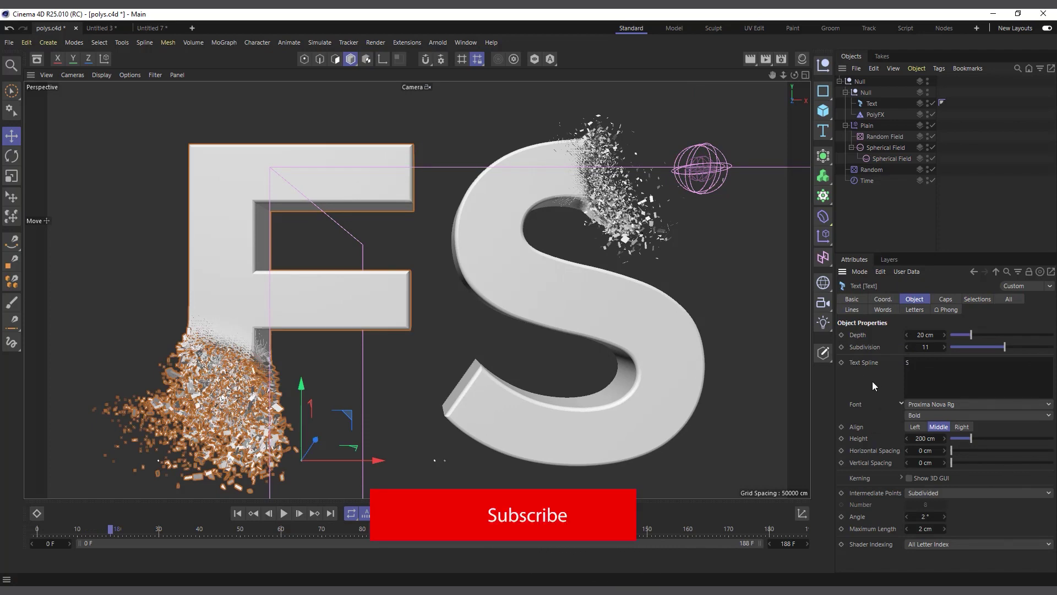
pyautogui.click(872, 381)
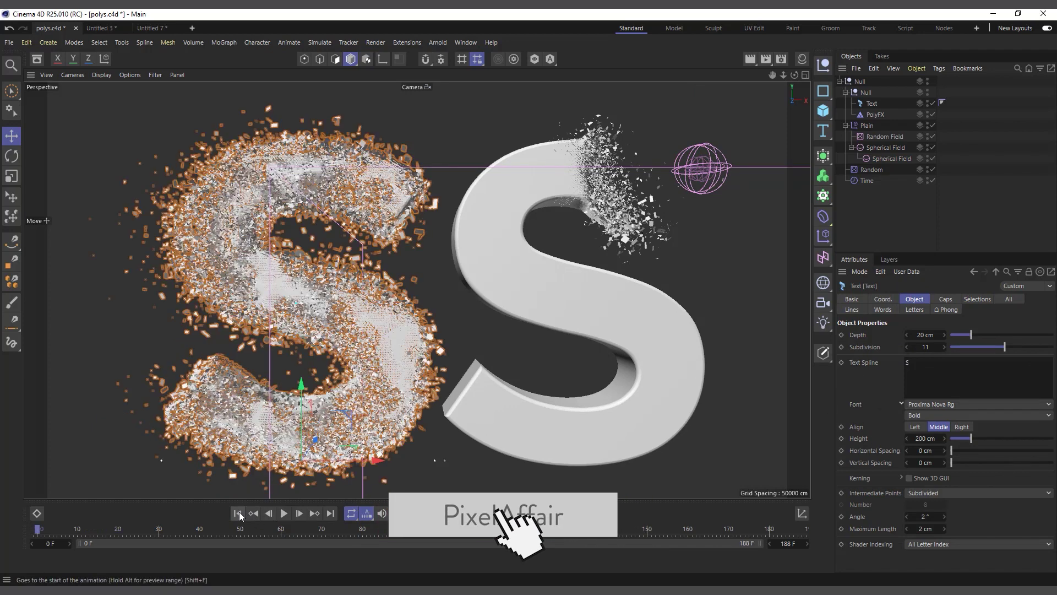
# Play the animation from the first frame to check the disintegration of the replaced letter.
pyautogui.click(238, 513)
pyautogui.click(284, 513)
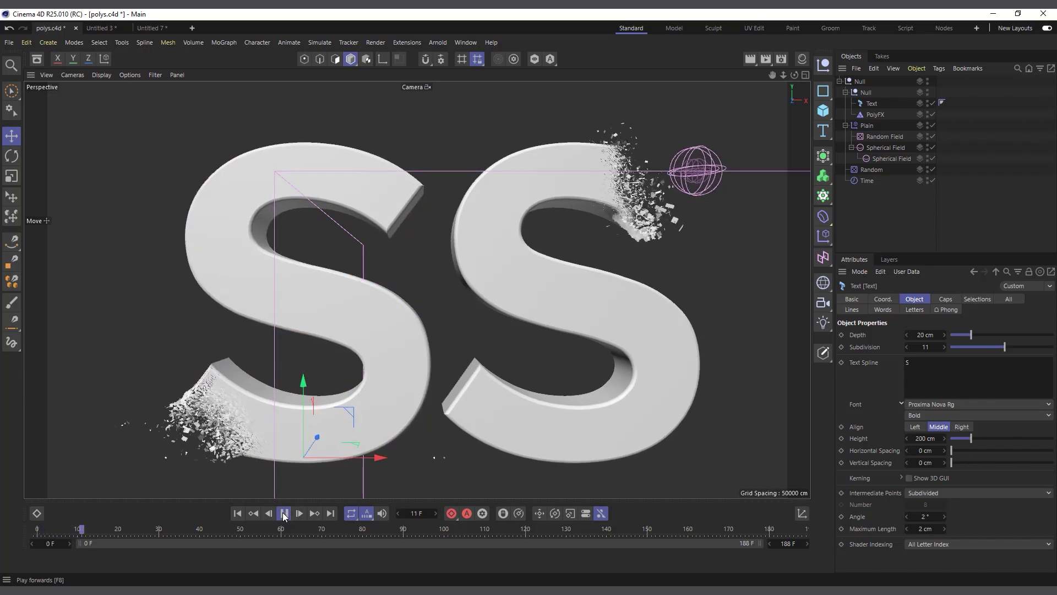
pyautogui.press('F8')
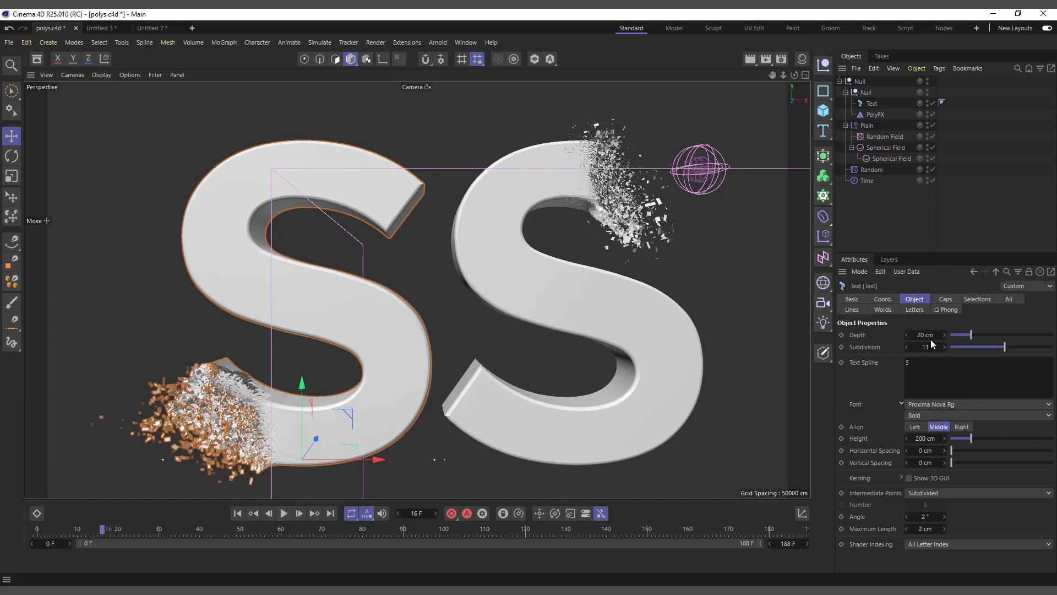
# Set the viewport display to Gouraud Shading (Lines) to show the letters' mesh subdivision.
pyautogui.click(99, 75)
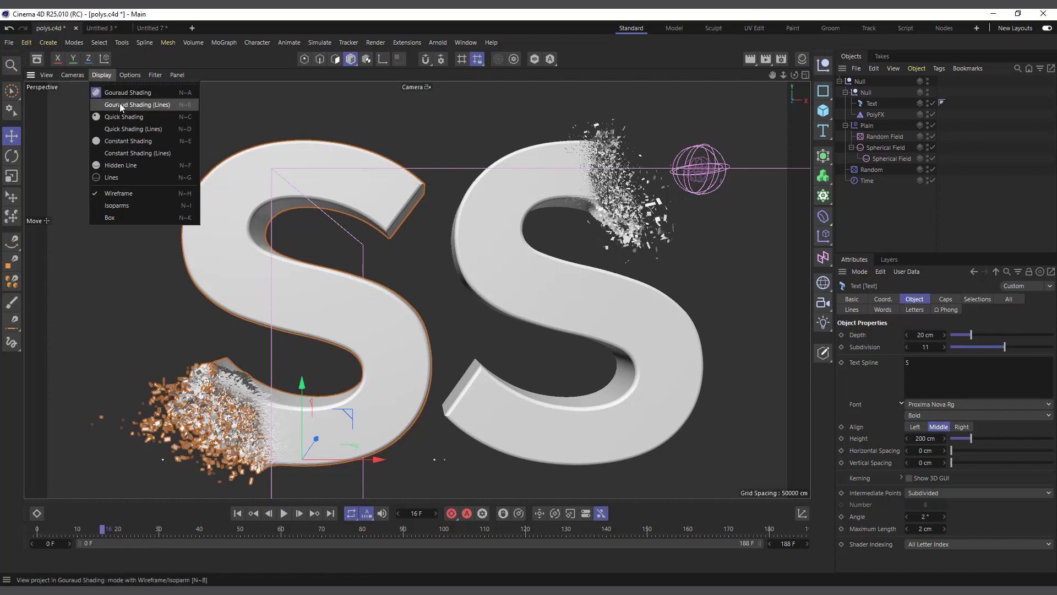
pyautogui.click(124, 103)
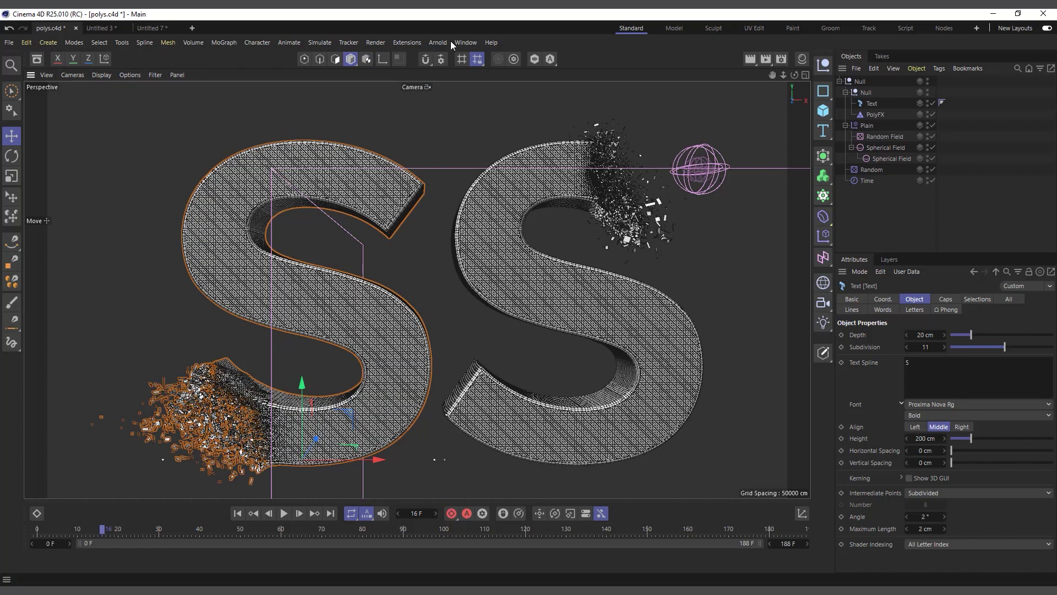
# Create a new empty project.
pyautogui.click(193, 28)
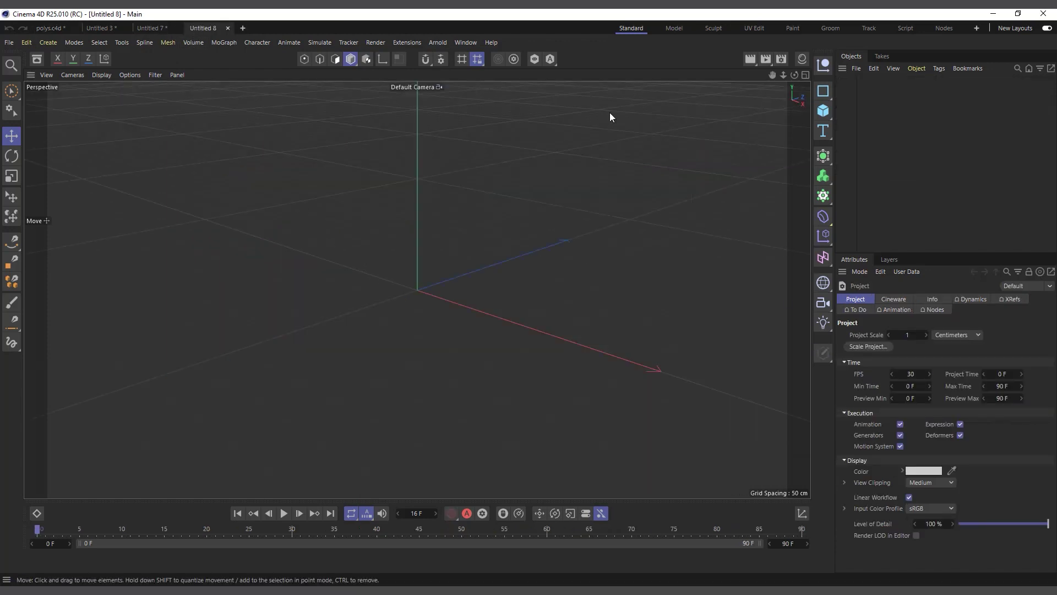
pyautogui.click(226, 43)
pyautogui.click(391, 77)
# Add an extruded Text object and set its text to F.
pyautogui.click(834, 138)
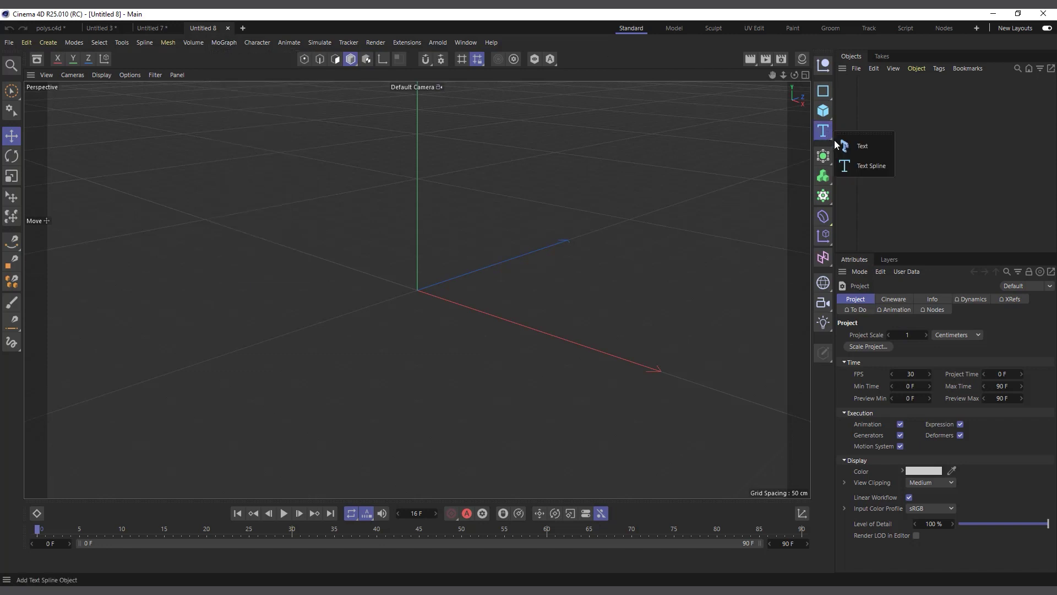
pyautogui.click(863, 147)
pyautogui.click(955, 381)
pyautogui.hotkey('ctrl', 'a')
pyautogui.write('F')
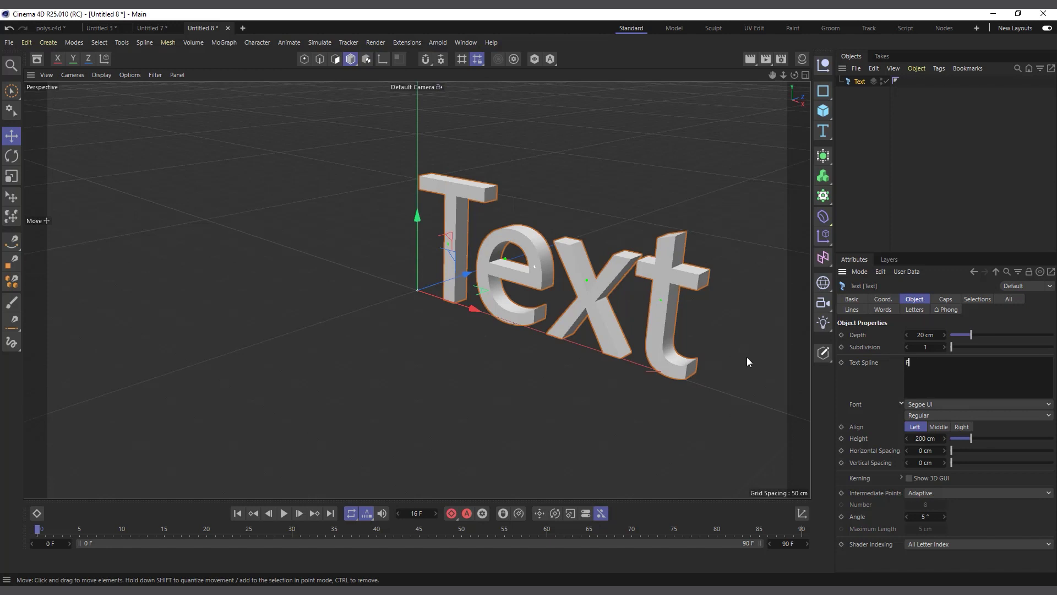
pyautogui.click(969, 178)
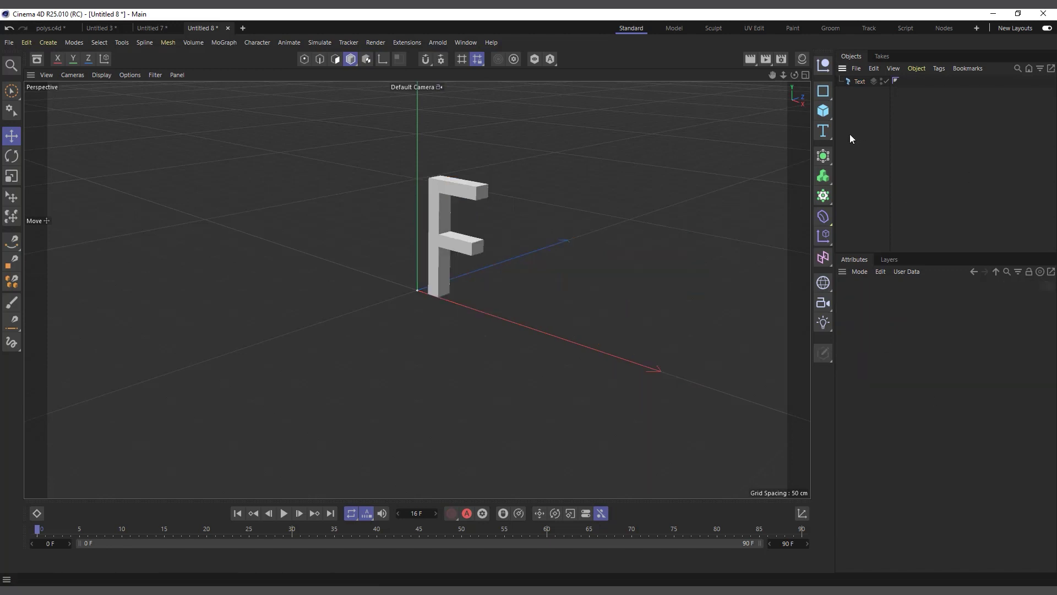
# Set the Text object's font to Proxima Nova Rg Bold and its alignment to Middle.
pyautogui.moveTo(791, 72); pyautogui.dragTo(858, 87)
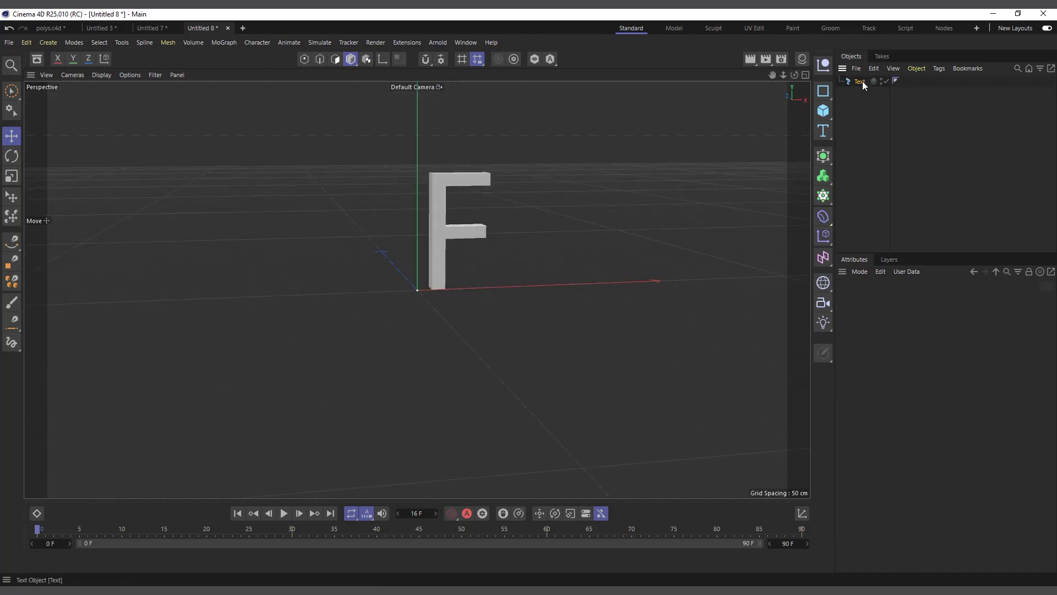
pyautogui.click(859, 81)
pyautogui.click(960, 405)
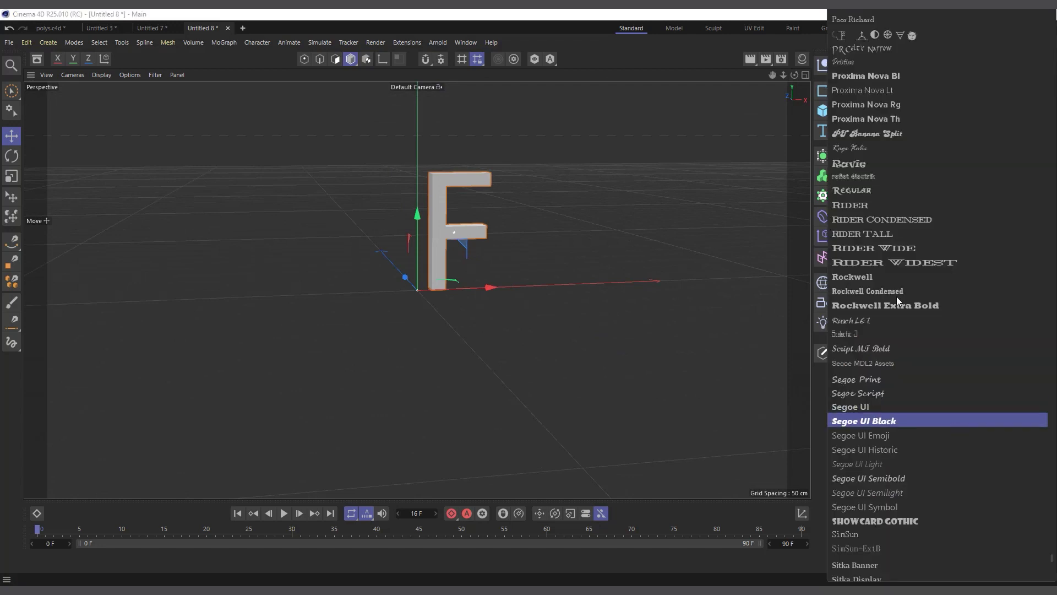
pyautogui.click(891, 104)
pyautogui.keyDown('alt'); pyautogui.moveTo(422, 199); pyautogui.dragTo(442, 225); pyautogui.keyUp('alt')
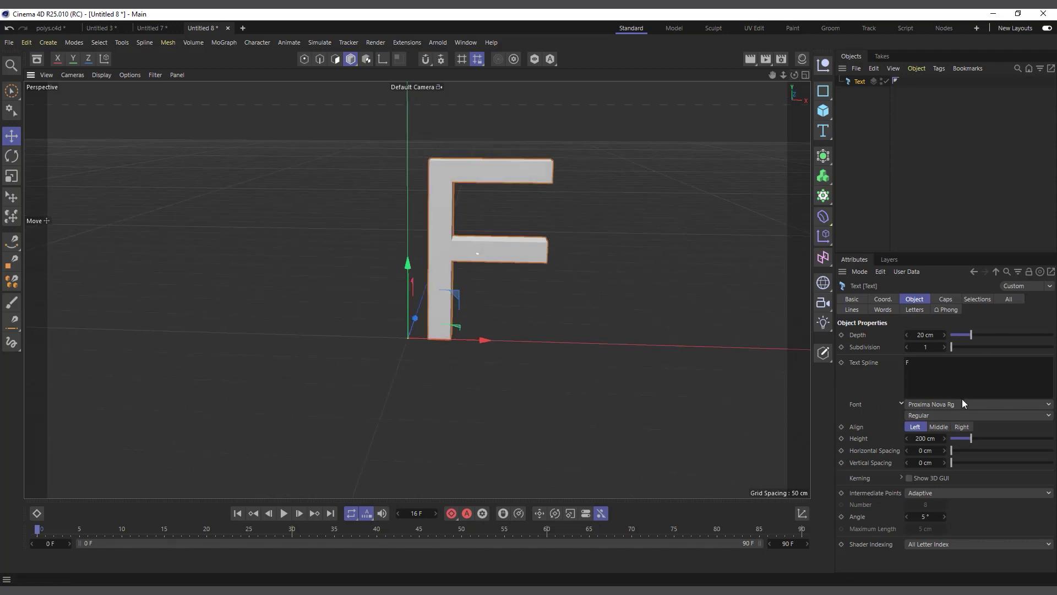
pyautogui.click(934, 415)
pyautogui.click(935, 424)
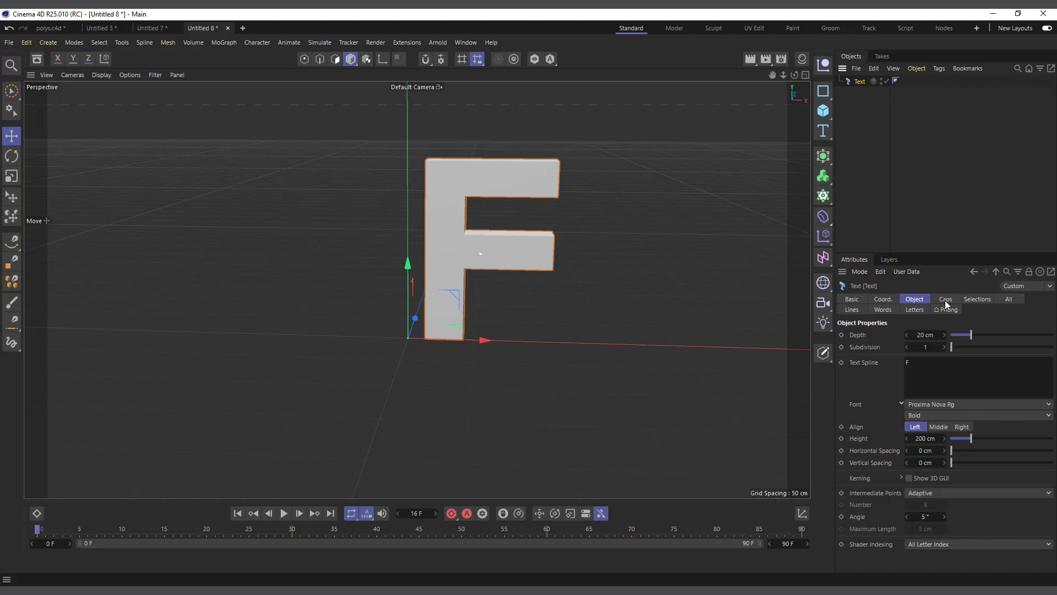
pyautogui.click(938, 427)
pyautogui.scroll(5, 352, 183)
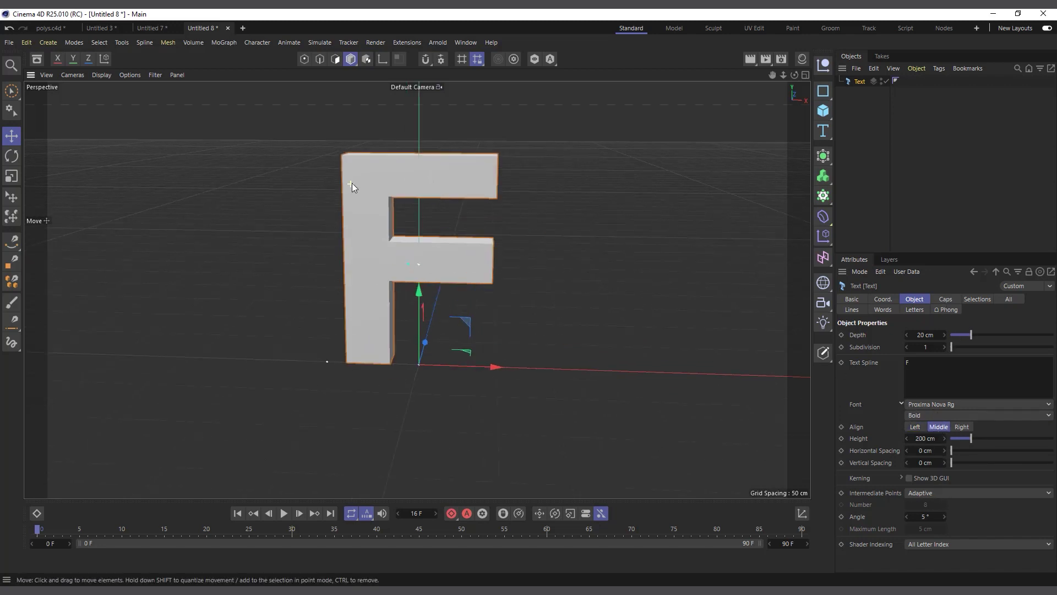
# Give the letter's caps a round bevel with a size of 1.5 cm.
pyautogui.click(946, 299)
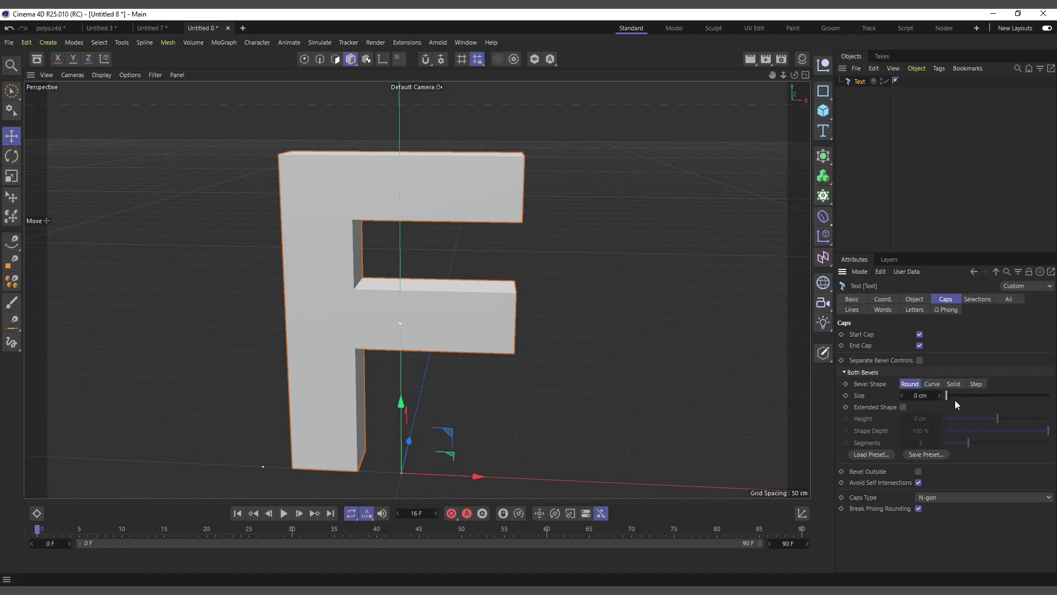
pyautogui.doubleClick(920, 396)
pyautogui.write('2')
pyautogui.press('Return')
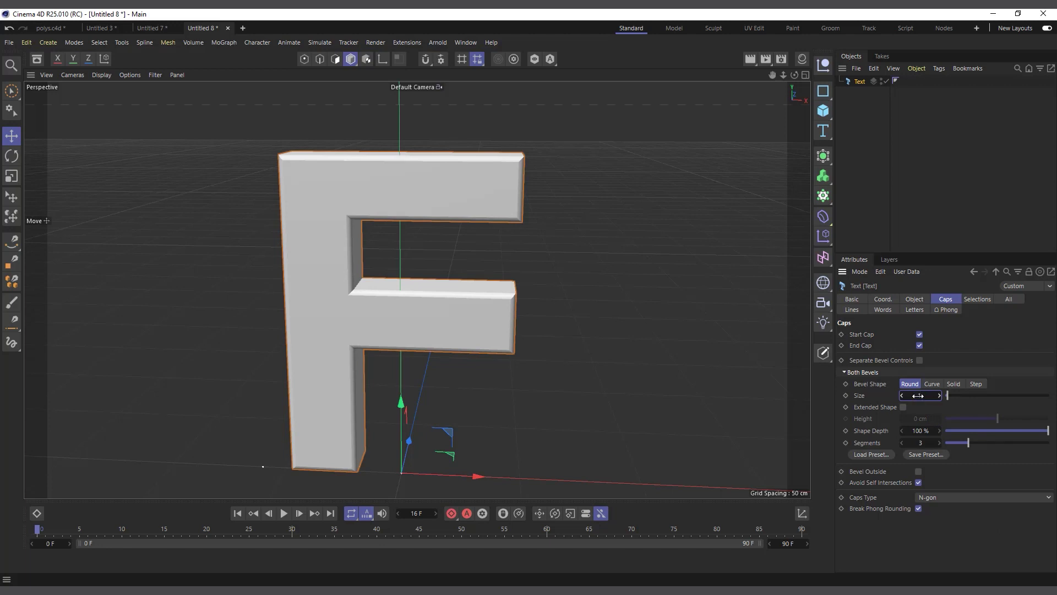
pyautogui.write('.5')
pyautogui.press('Return')
pyautogui.scroll(-2, 541, 260)
pyautogui.keyDown('alt'); pyautogui.moveTo(541, 264); pyautogui.dragTo(456, 355); pyautogui.keyUp('alt')
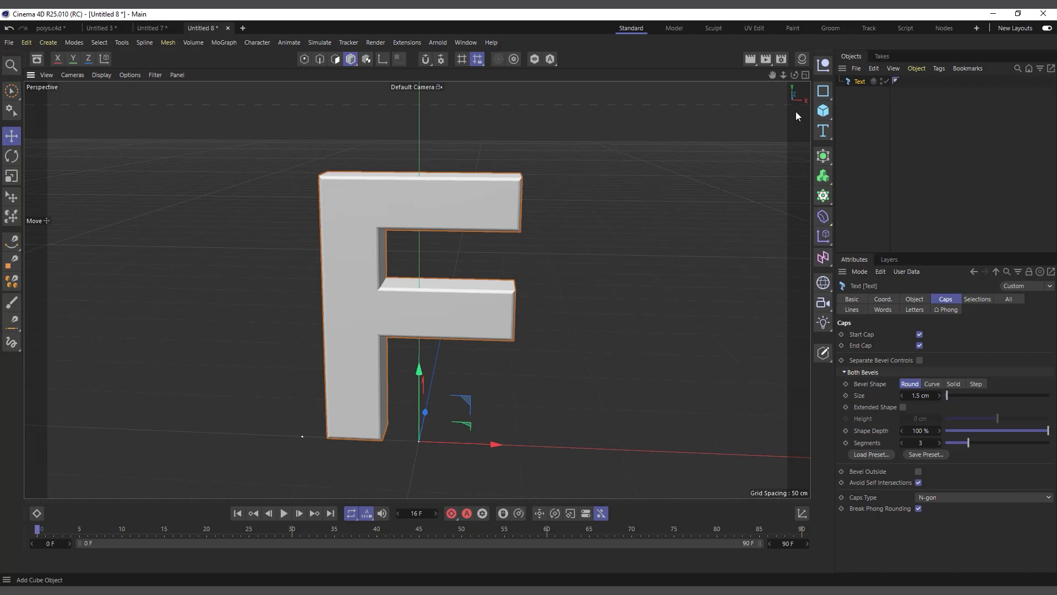
# Set the viewport display to Gouraud Shading (Lines) to inspect the letter's front face mesh.
pyautogui.moveTo(795, 77); pyautogui.dragTo(793, 78)
pyautogui.scroll(1, 468, 418)
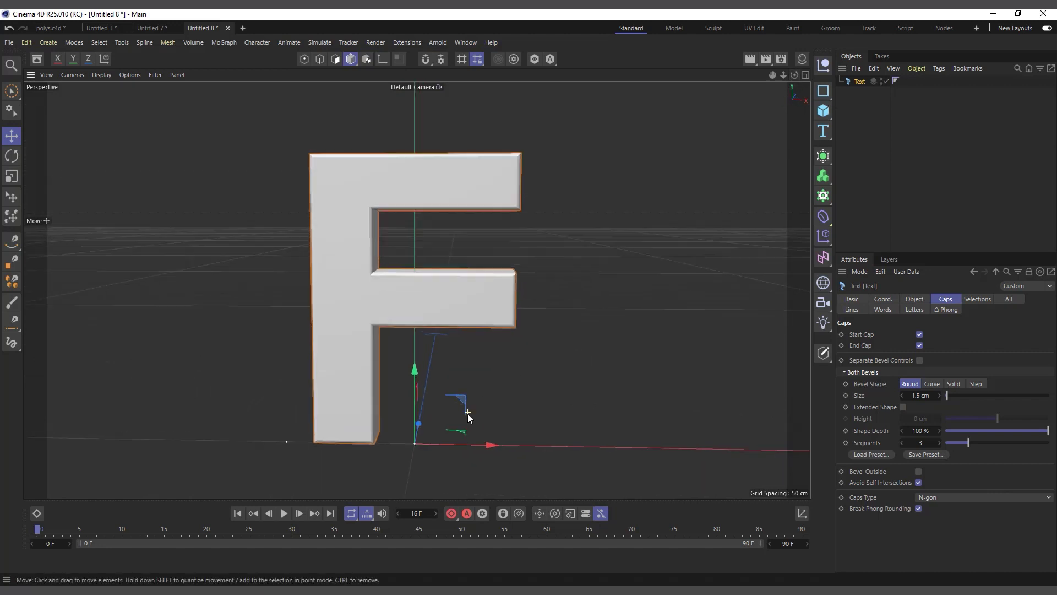
pyautogui.click(103, 77)
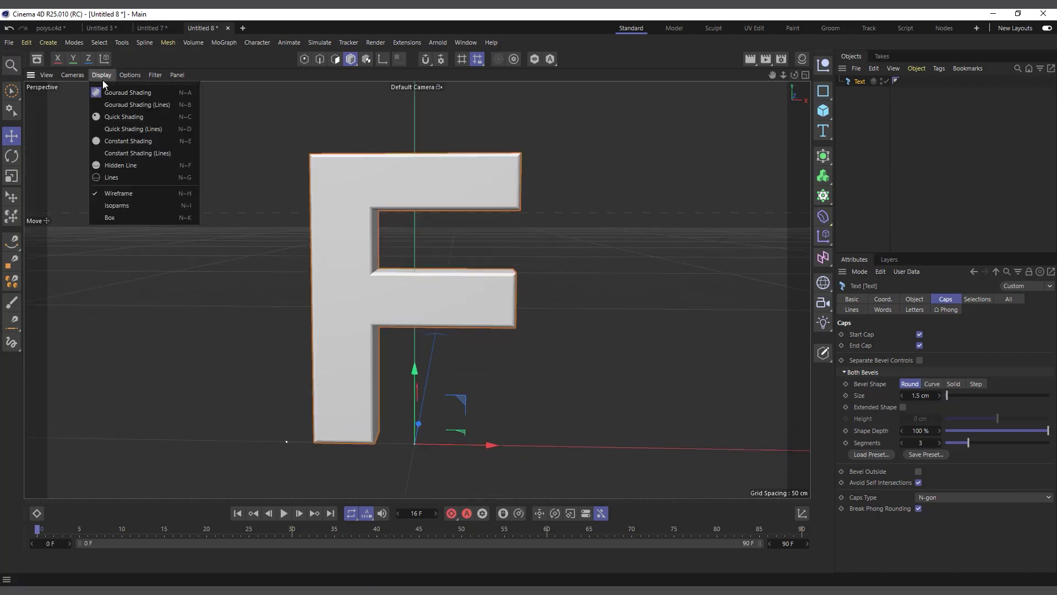
pyautogui.click(116, 105)
pyautogui.scroll(1, 265, 300)
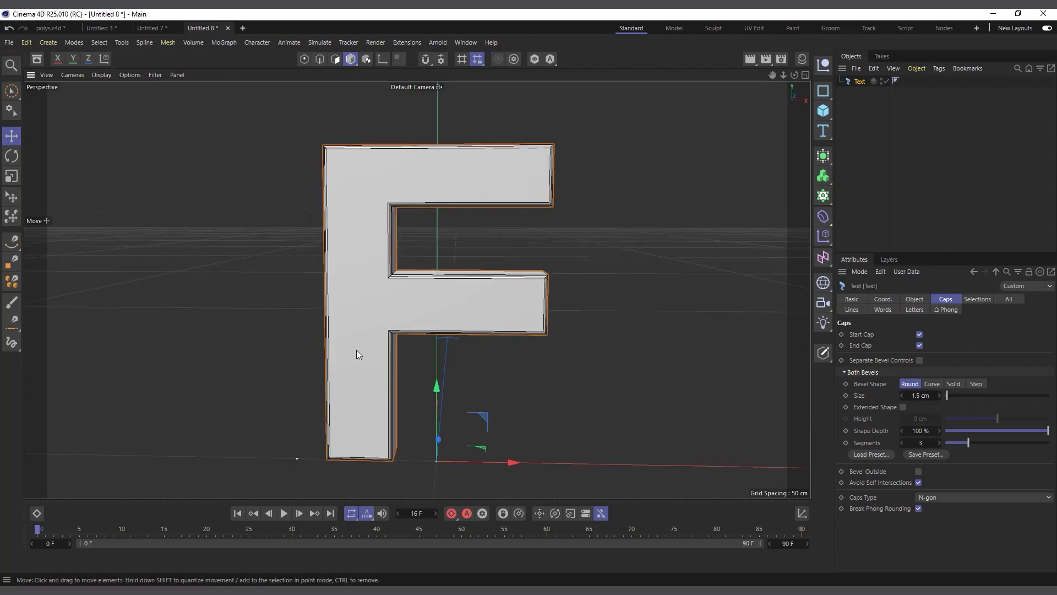
pyautogui.scroll(-1, 357, 351)
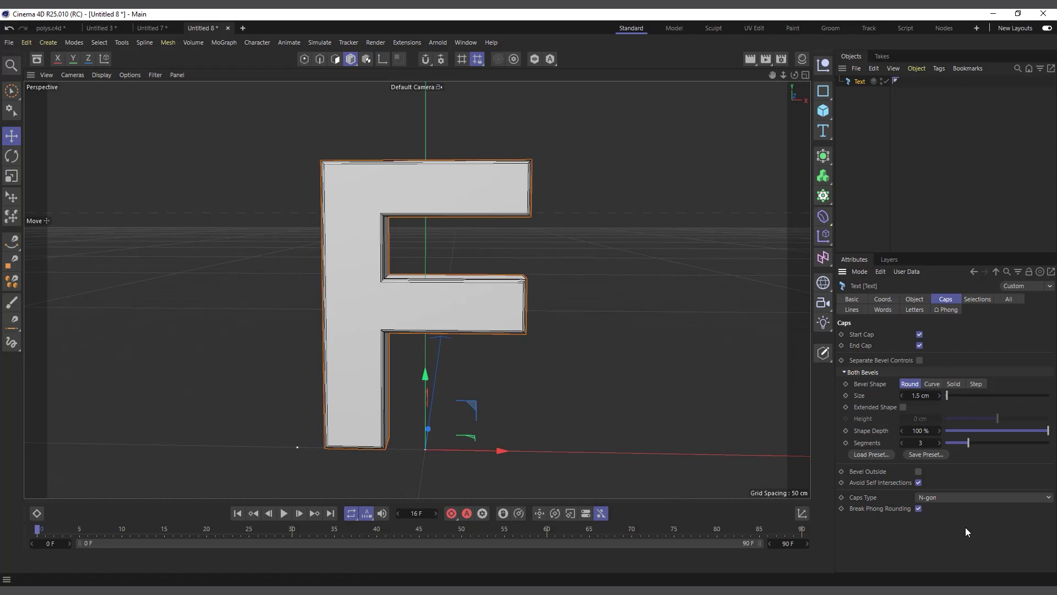
# Set the text's caps type to Regular Grid and try the Quad Dominant option, leaving it off.
pyautogui.click(927, 497)
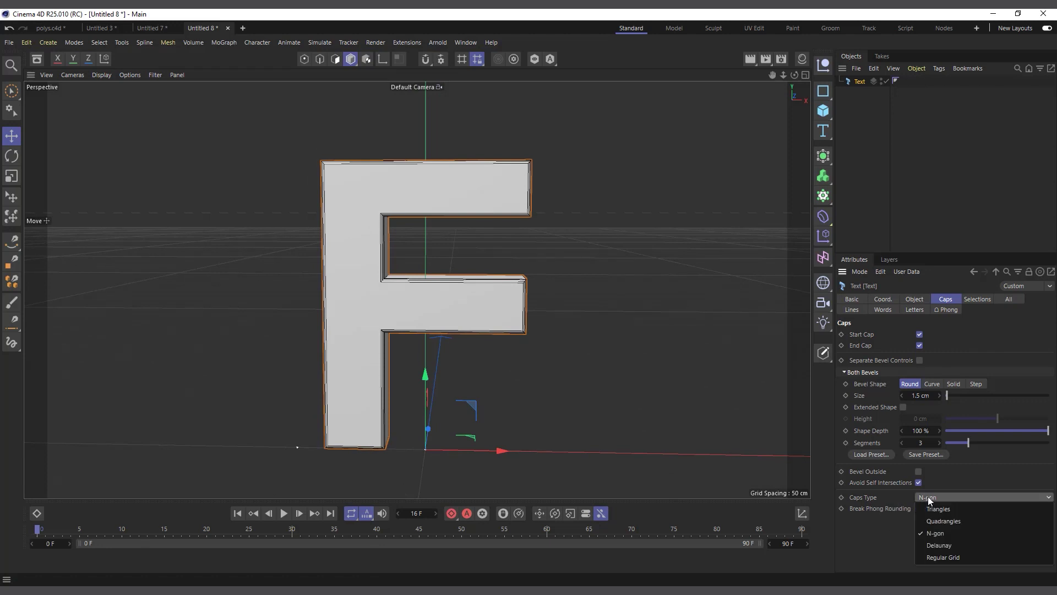
pyautogui.click(943, 557)
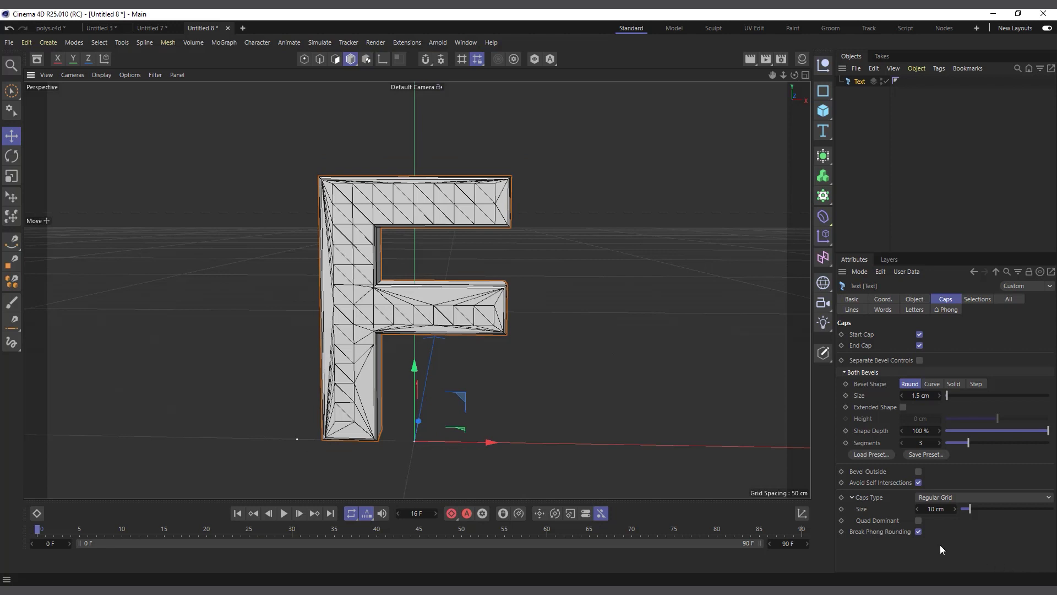
pyautogui.click(918, 520)
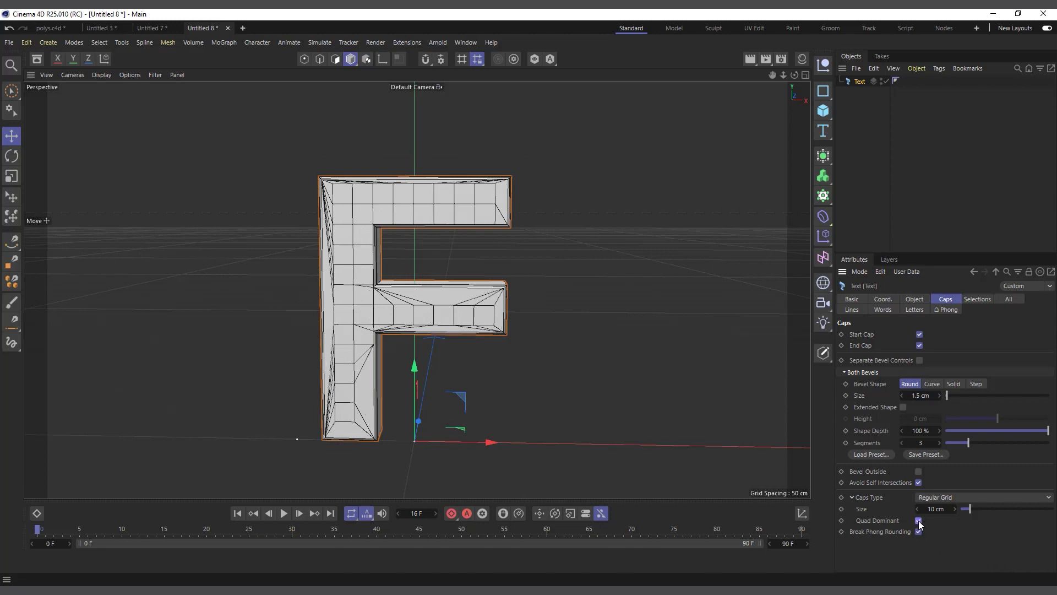
pyautogui.click(919, 521)
# Set the caps' regular grid size to 3 cm, and finally to 4 cm.
pyautogui.click(934, 509)
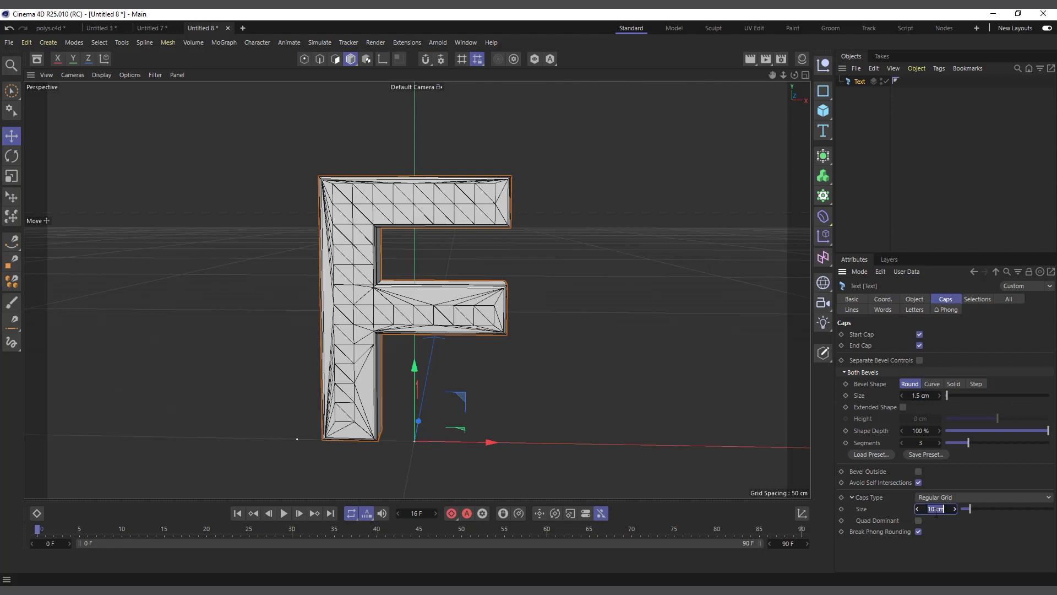
pyautogui.write('3')
pyautogui.press('Return')
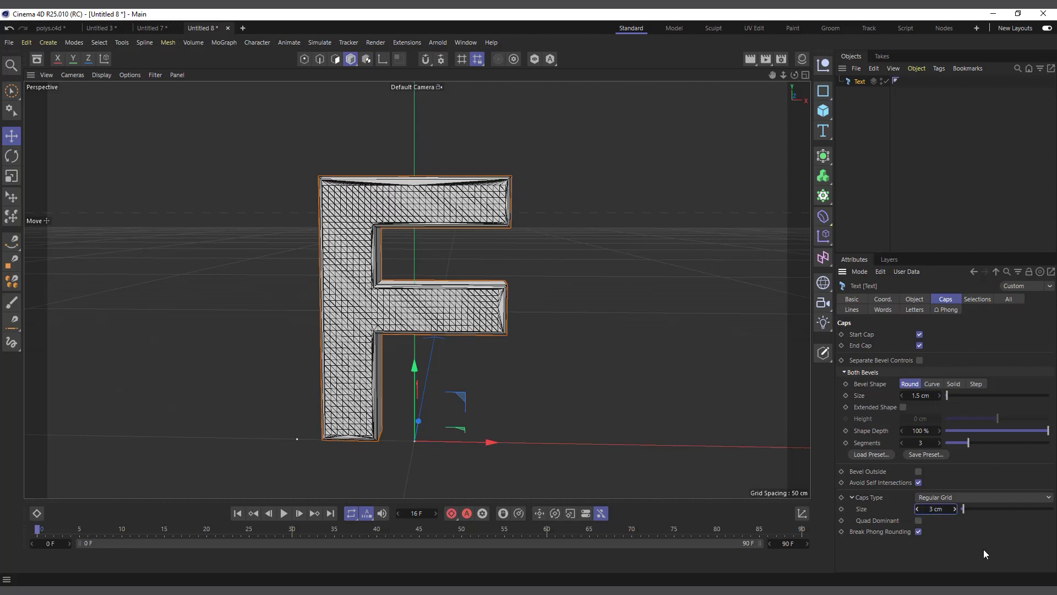
pyautogui.click(935, 509)
pyautogui.write('4')
pyautogui.press('Return')
# Set the text's intermediate points to Subdivided and check the mesh along the letter's edges.
pyautogui.click(915, 300)
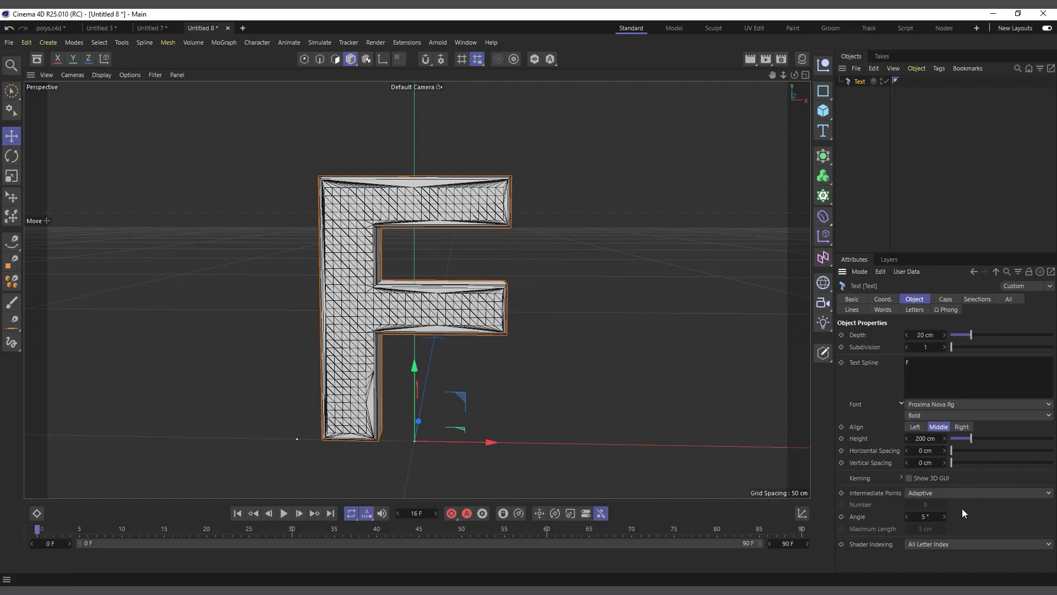
pyautogui.click(928, 493)
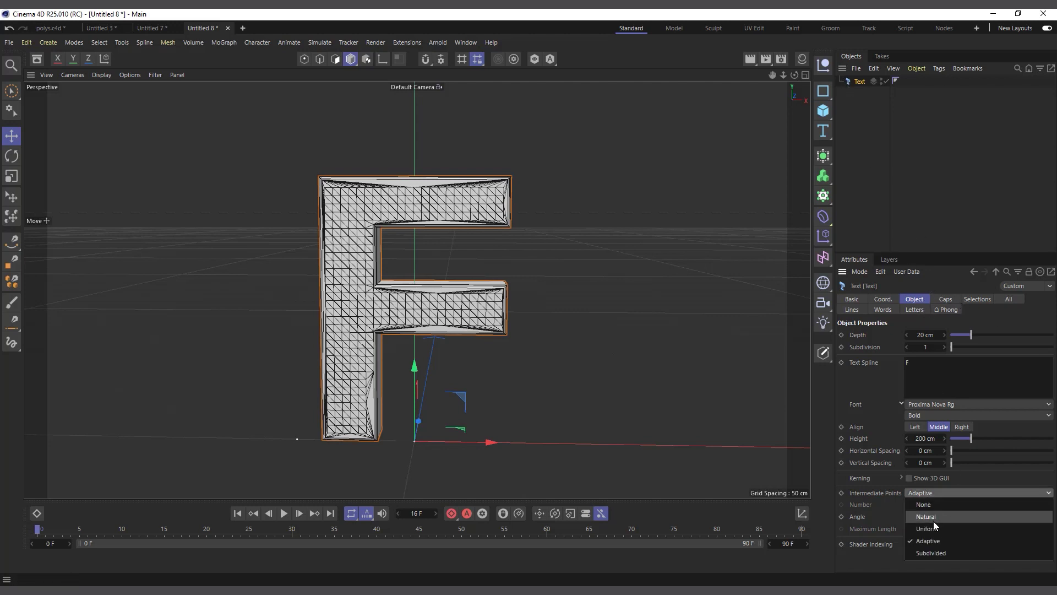
pyautogui.click(936, 553)
pyautogui.scroll(2, 425, 333)
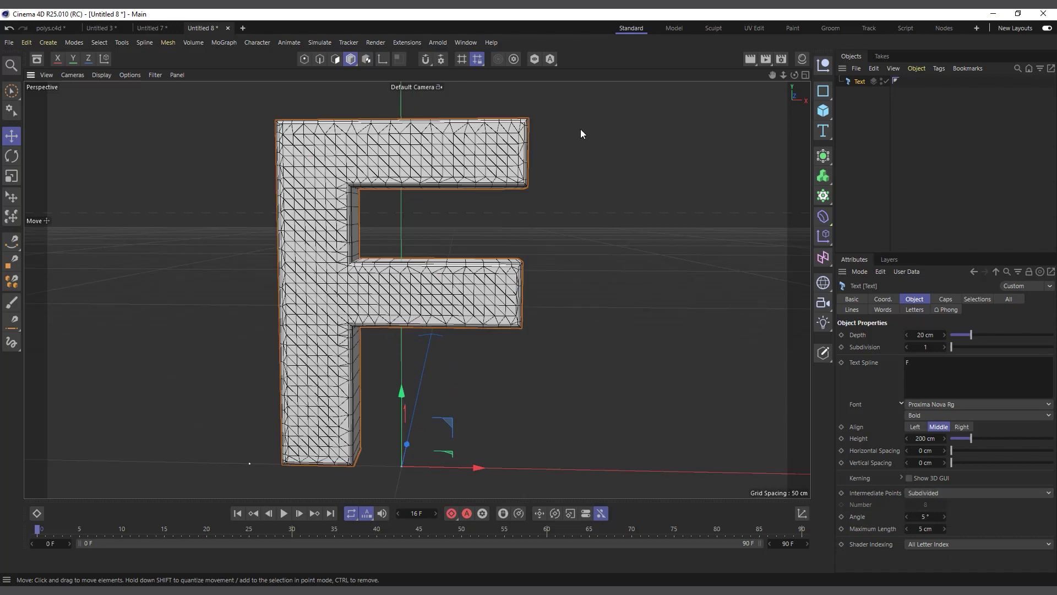
pyautogui.moveTo(795, 75); pyautogui.dragTo(795, 75)
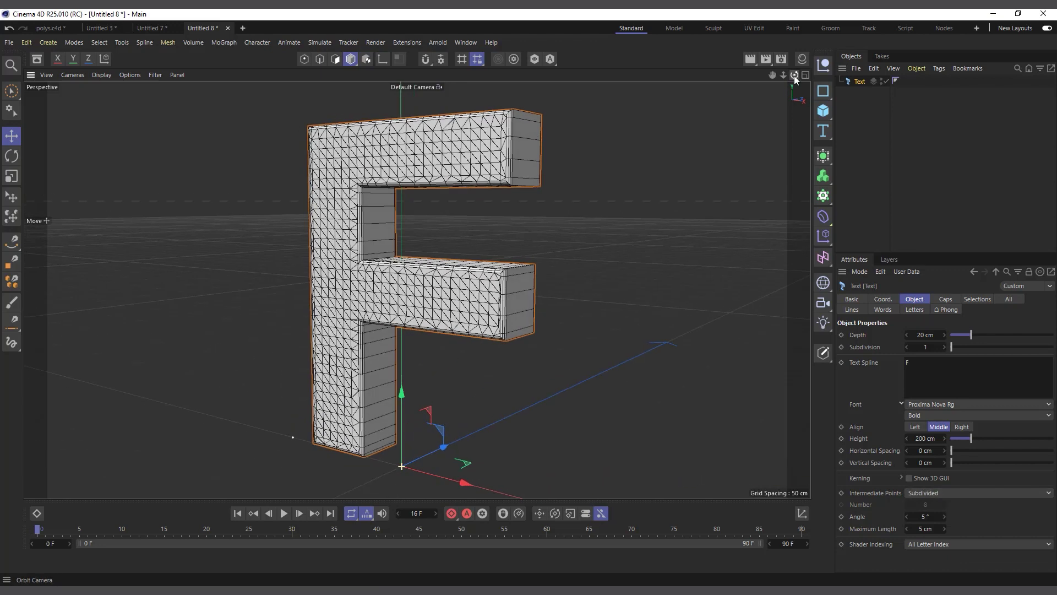
# Refine the text's mesh with a maximum length of 3 cm, an angle of 3° and a subdivision of 9.
pyautogui.click(924, 528)
pyautogui.write('2')
pyautogui.click(926, 517)
pyautogui.moveTo(943, 348); pyautogui.dragTo(991, 345)
# Add a PolyFX object and make it a child of the Text object.
pyautogui.moveTo(794, 75); pyautogui.dragTo(787, 76)
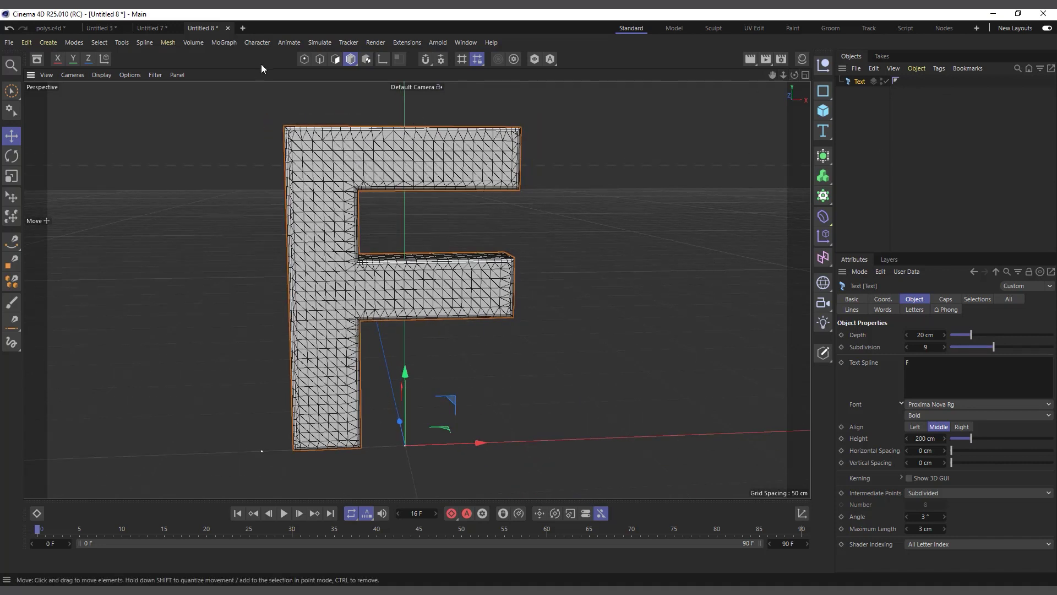
pyautogui.click(223, 42)
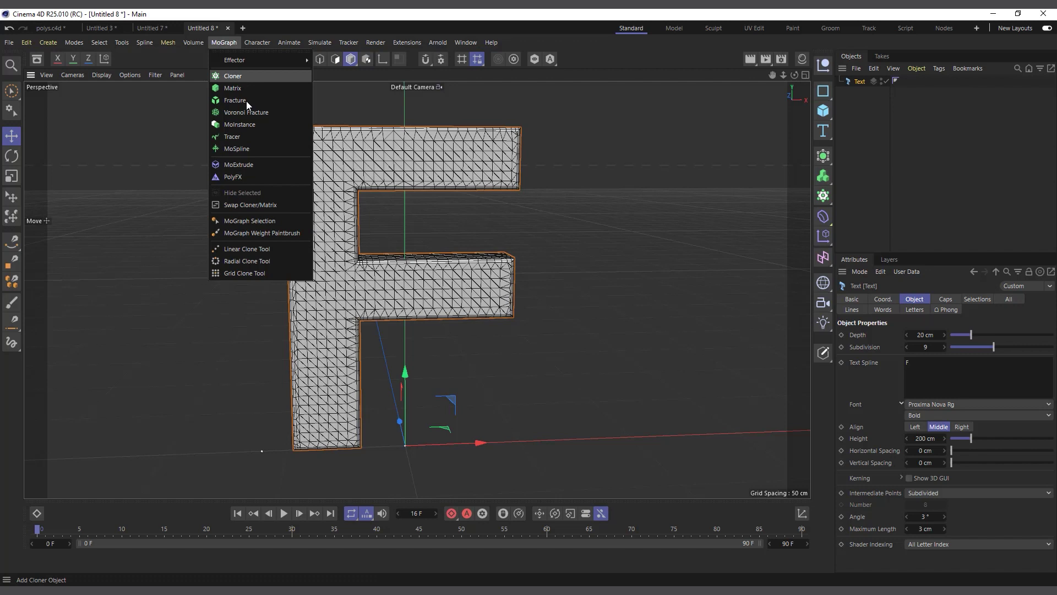
pyautogui.click(246, 175)
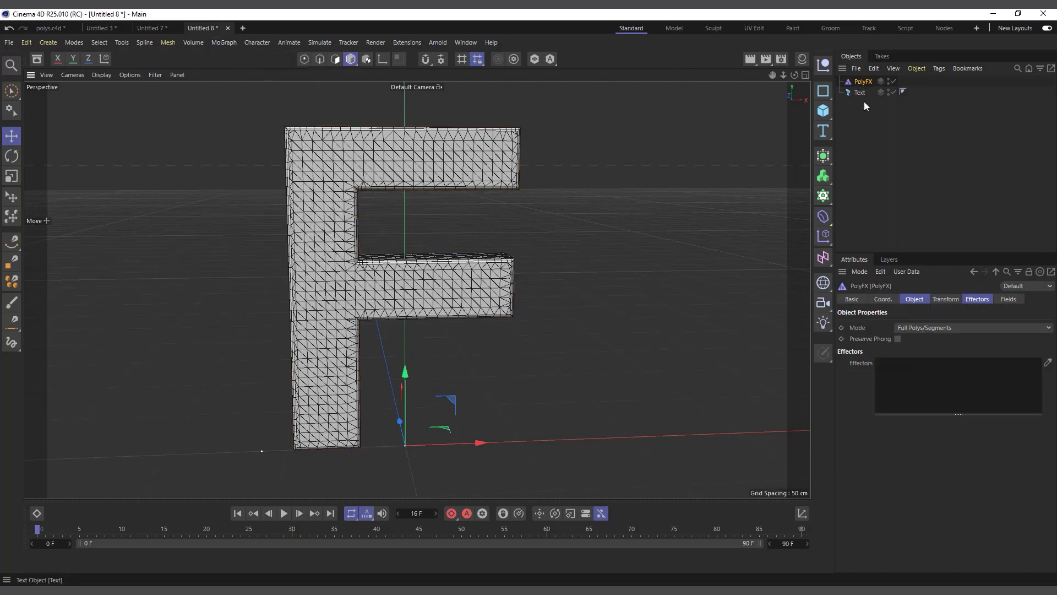
pyautogui.moveTo(863, 81)
pyautogui.mouseDown()
pyautogui.moveTo(851, 89)
pyautogui.moveTo(859, 93)
pyautogui.mouseUp()
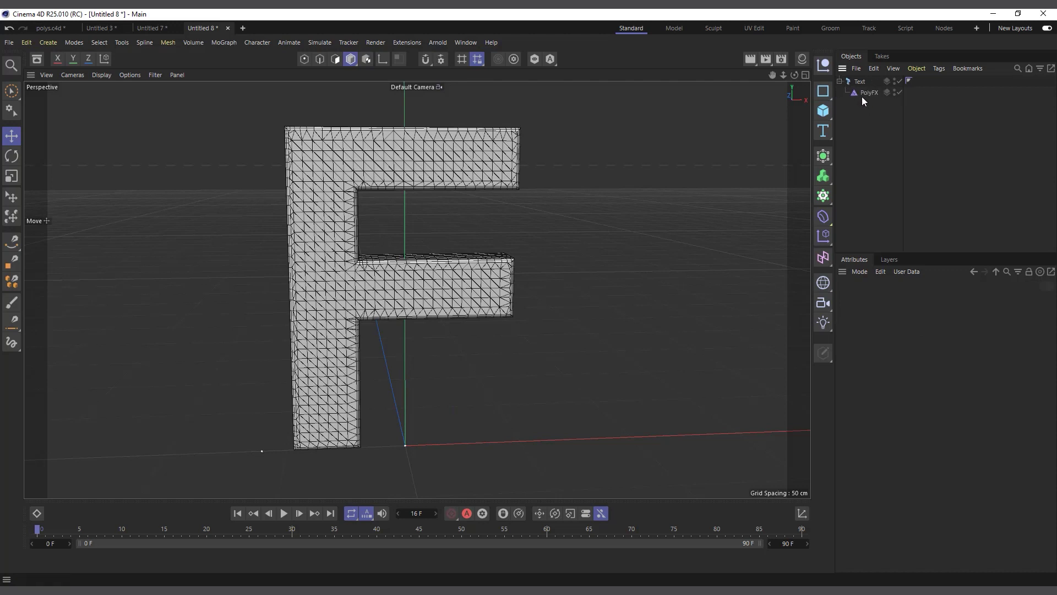
# Add a Plain effector to the PolyFX object and place it below the Text hierarchy.
pyautogui.click(869, 92)
pyautogui.scroll(-3, 436, 256)
pyautogui.scroll(2, 309, 375)
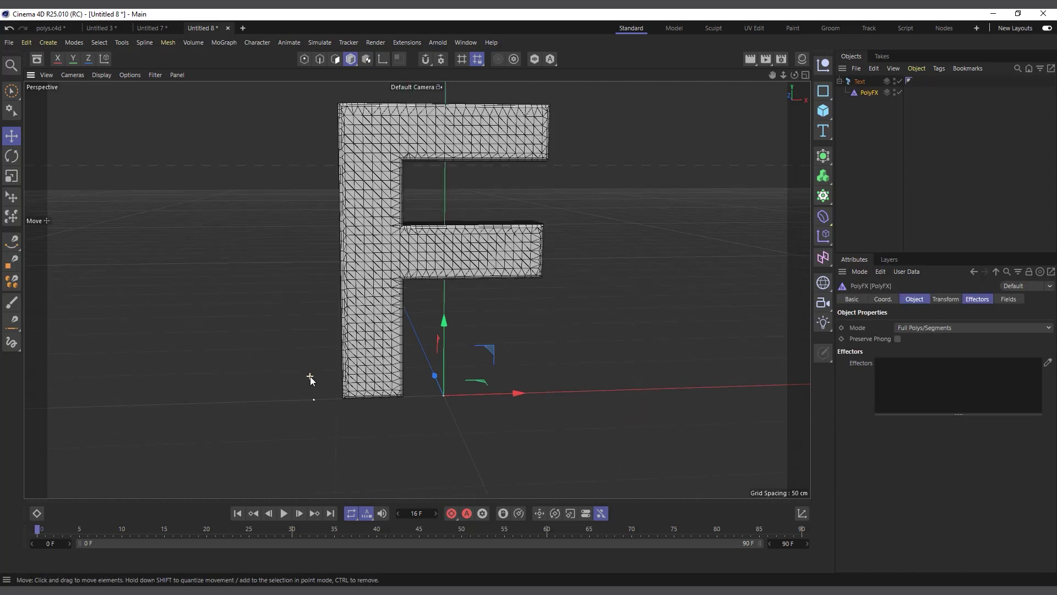
pyautogui.moveTo(795, 74); pyautogui.dragTo(800, 78)
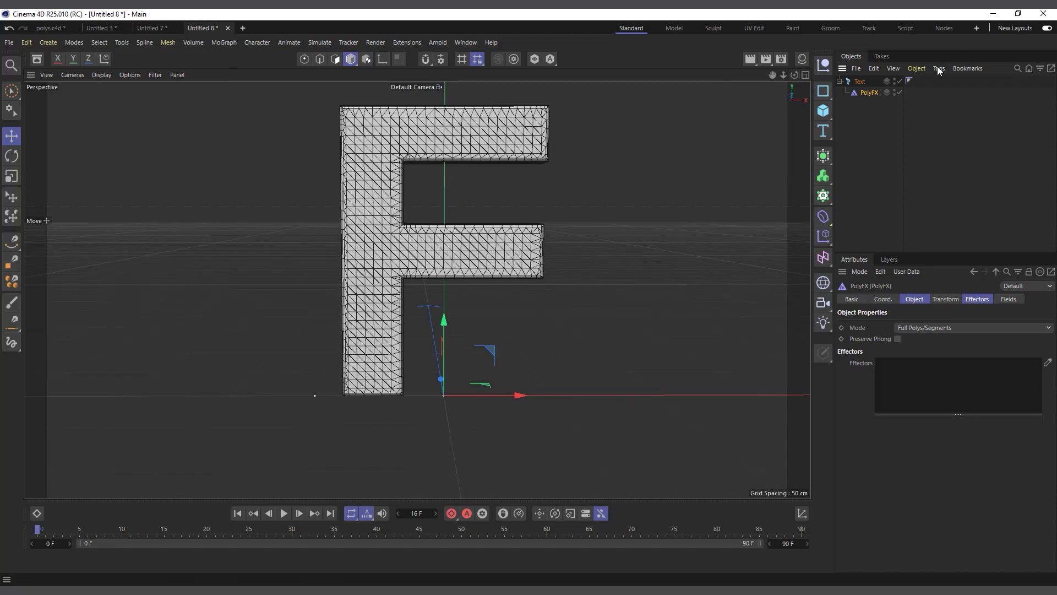
pyautogui.click(229, 44)
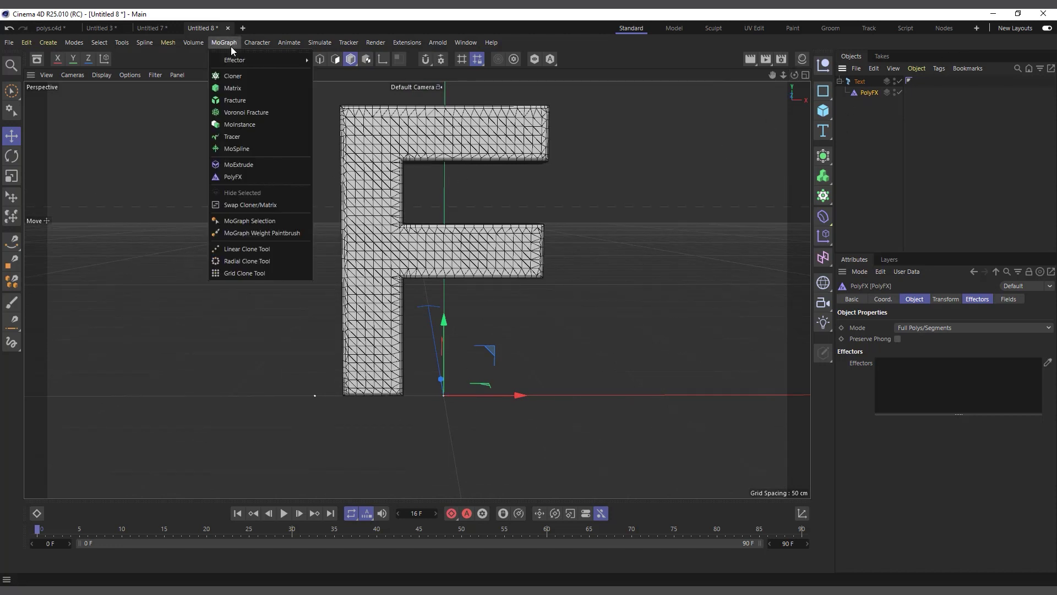
pyautogui.moveTo(242, 57)
pyautogui.click(330, 63)
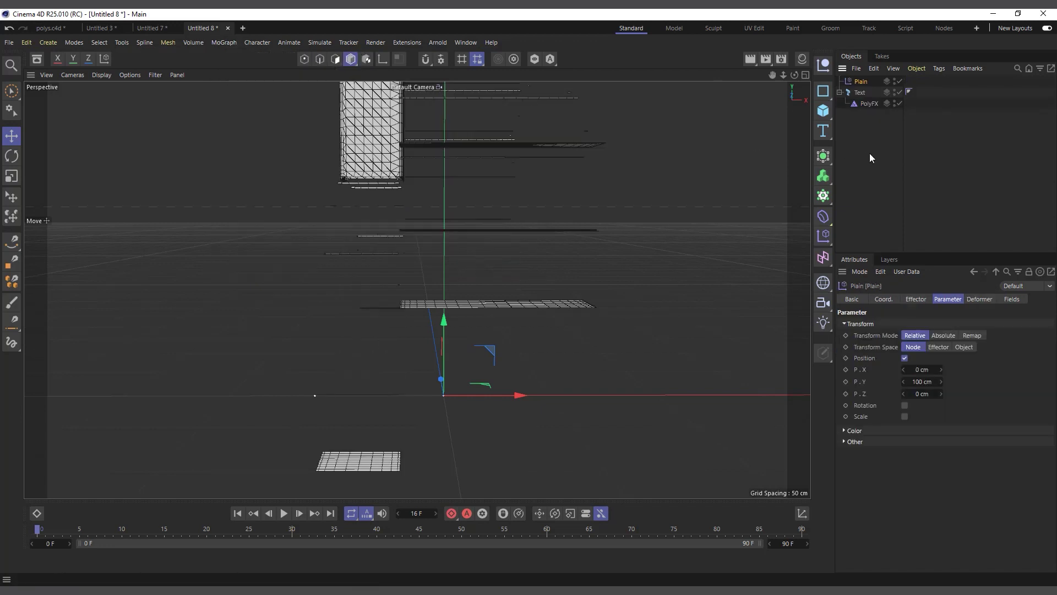
pyautogui.moveTo(859, 90); pyautogui.dragTo(864, 128)
# Set the Plain effector's Y position to 0 cm and turn off its Position parameter.
pyautogui.click(919, 381)
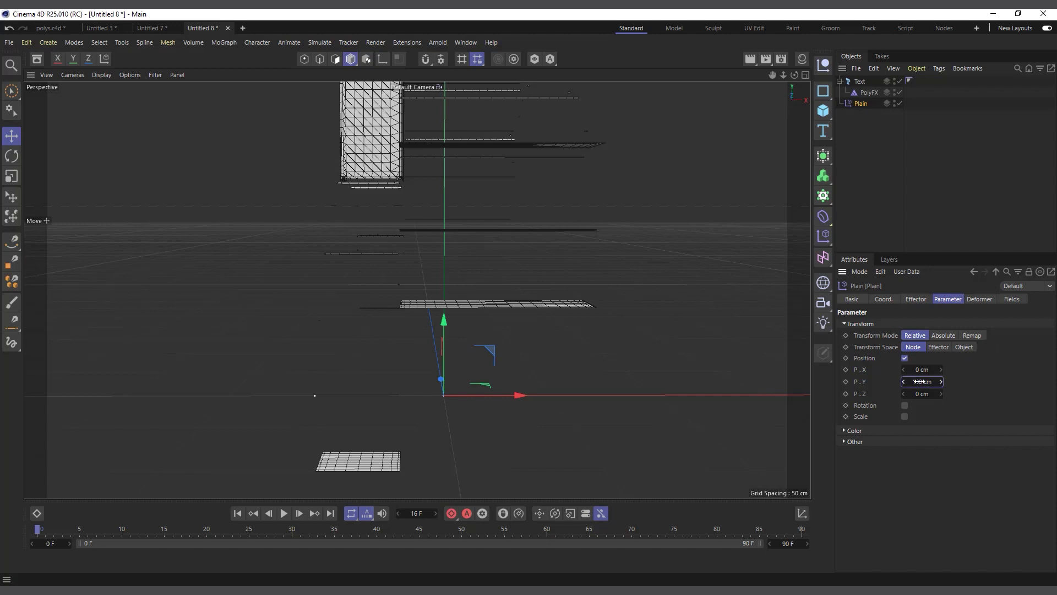
pyautogui.write('0')
pyautogui.press('Return')
pyautogui.click(904, 358)
# Enable uniform scaling on the Plain effector and set its scale to -1.
pyautogui.click(904, 380)
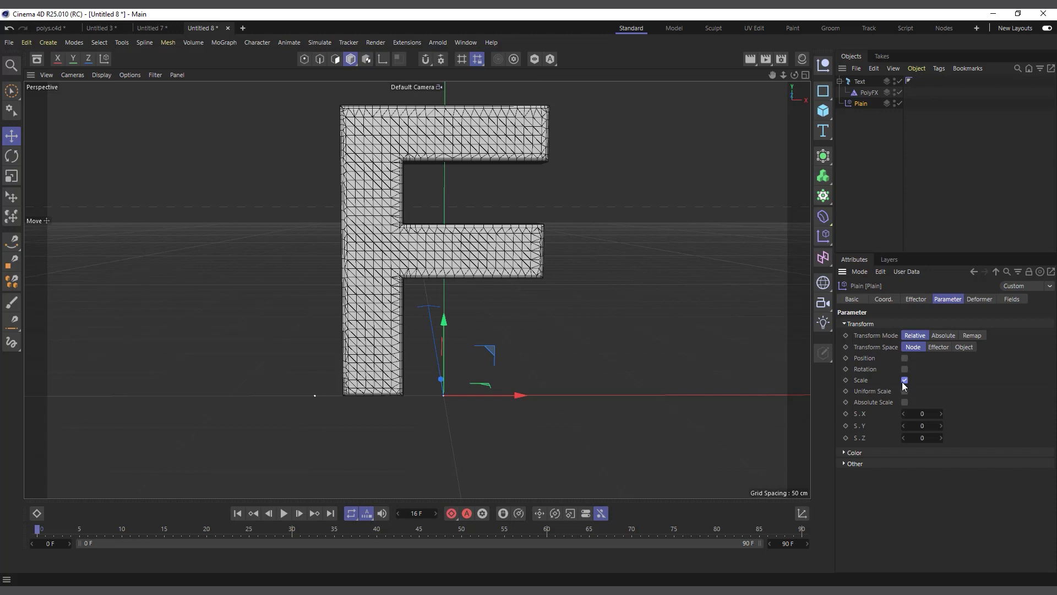
pyautogui.click(904, 391)
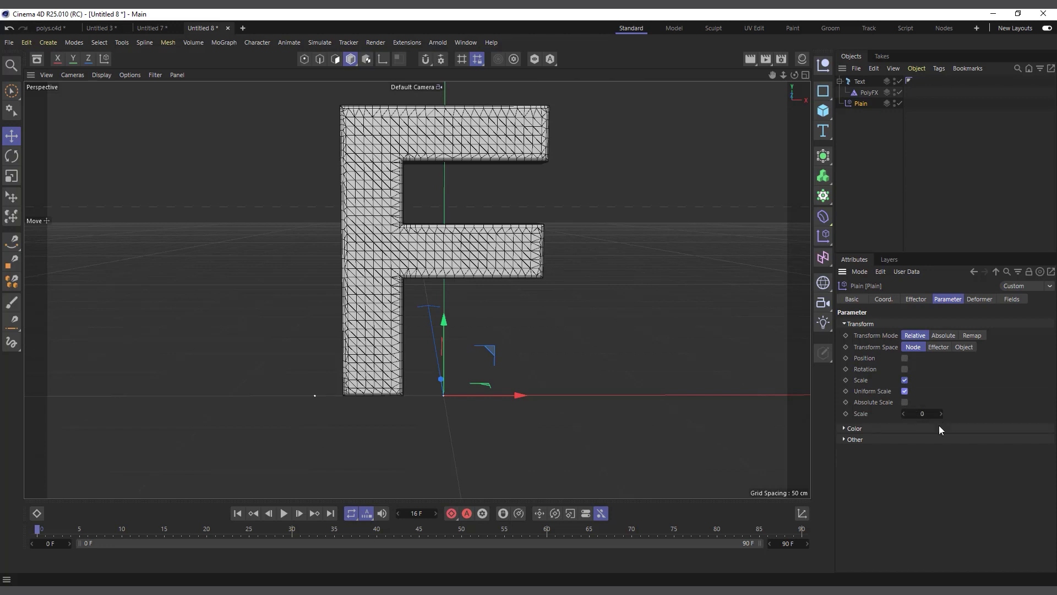
pyautogui.click(928, 413)
pyautogui.write('-1')
pyautogui.press('Return')
# Disable the Plain effector and clear the object selection.
pyautogui.click(860, 105)
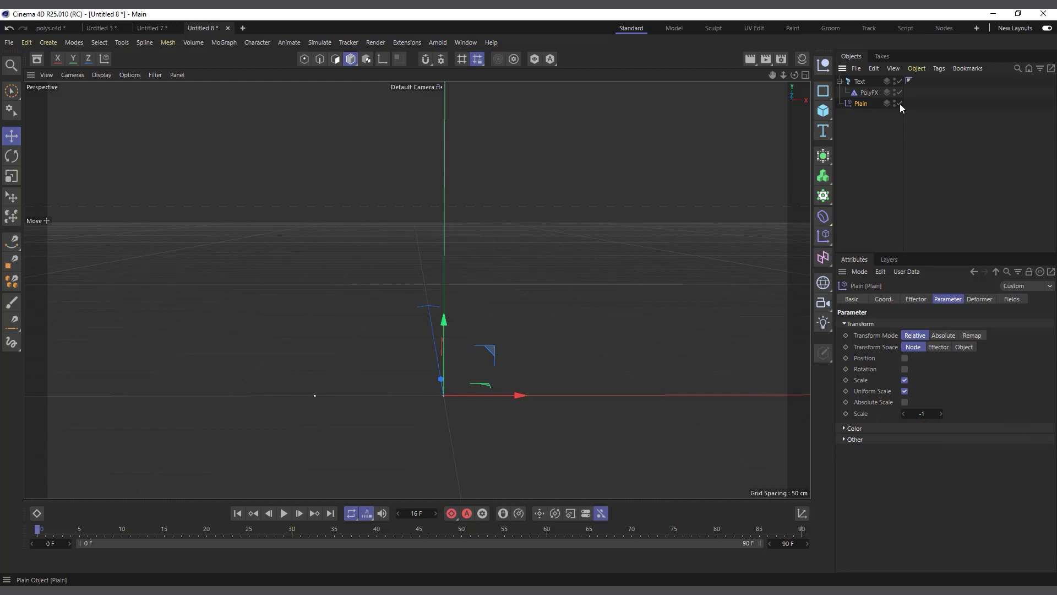
pyautogui.click(900, 103)
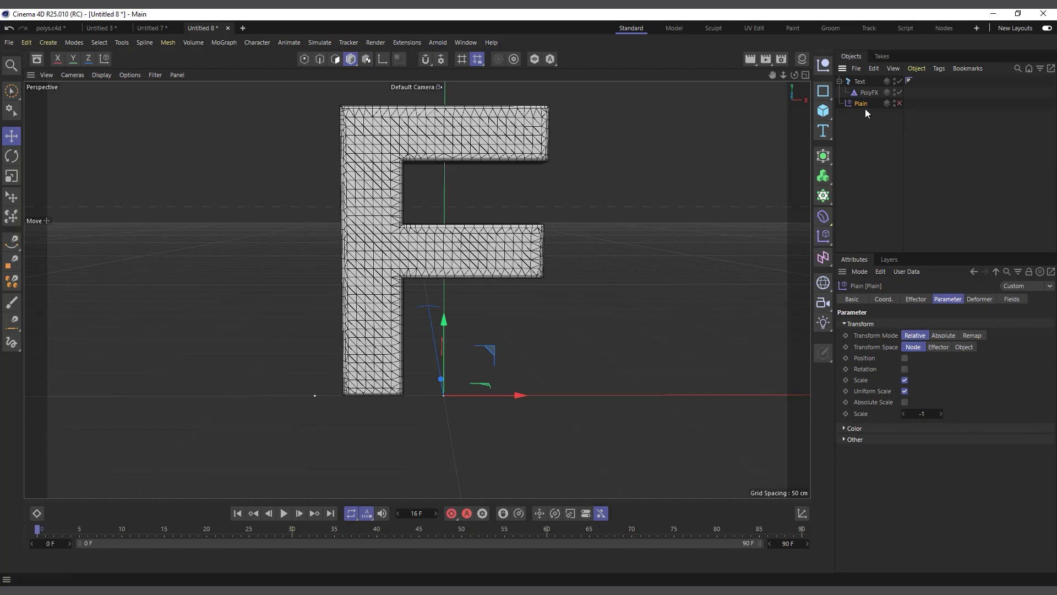
pyautogui.click(861, 141)
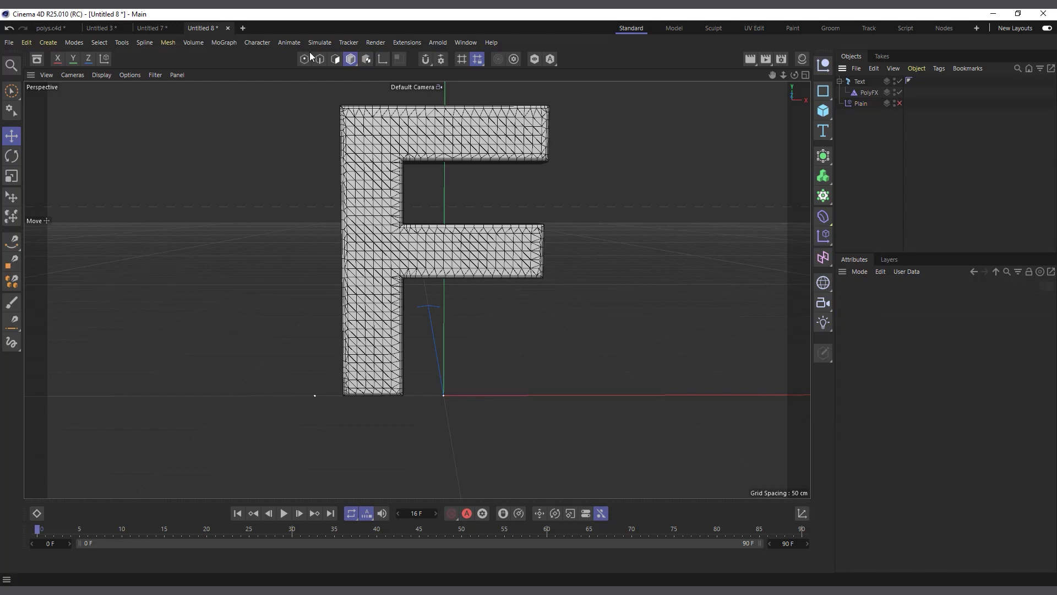
# Add a Random effector to the PolyFX object and place it below the Plain effector in the hierarchy.
pyautogui.click(225, 43)
pyautogui.moveTo(232, 61)
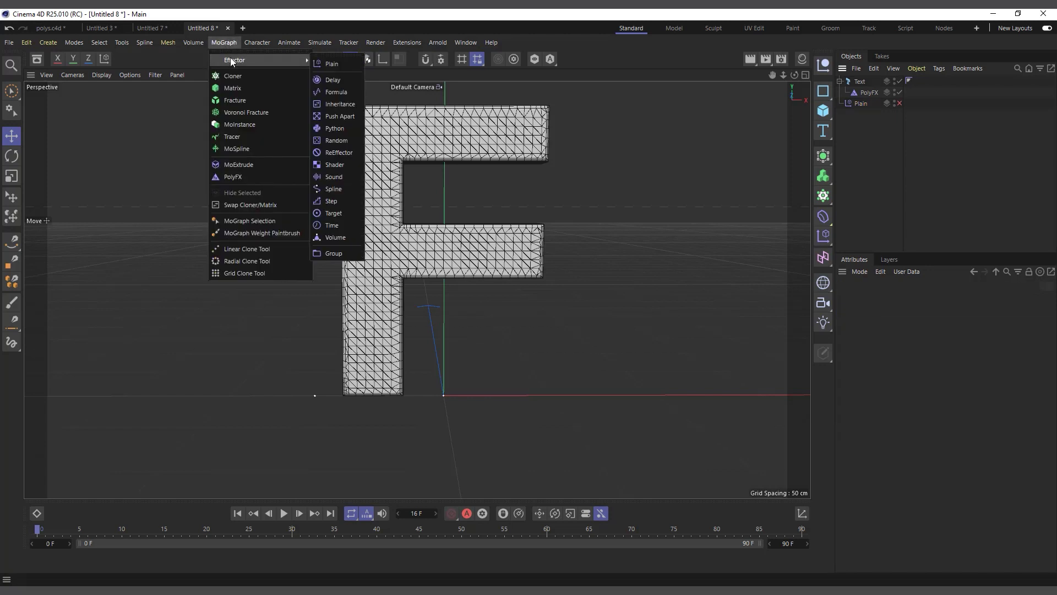
pyautogui.click(866, 90)
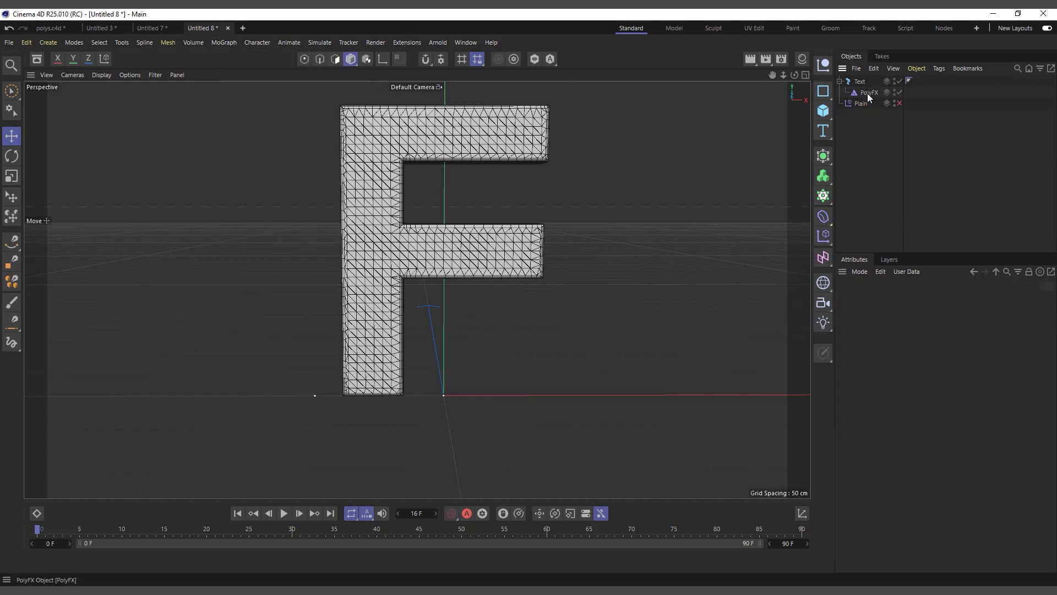
pyautogui.click(867, 92)
pyautogui.click(224, 42)
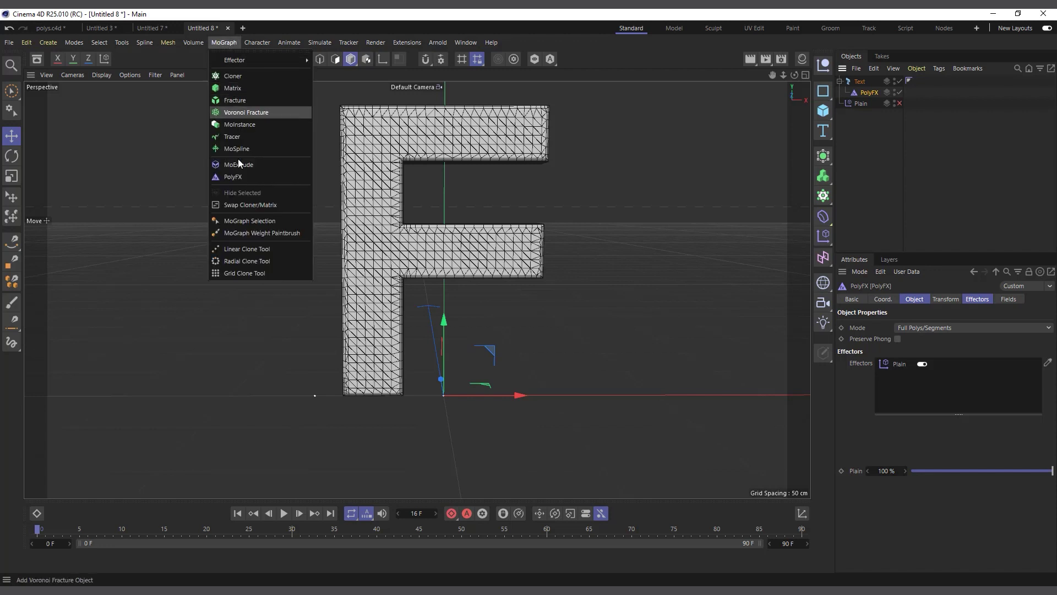
pyautogui.moveTo(258, 42)
pyautogui.moveTo(237, 65)
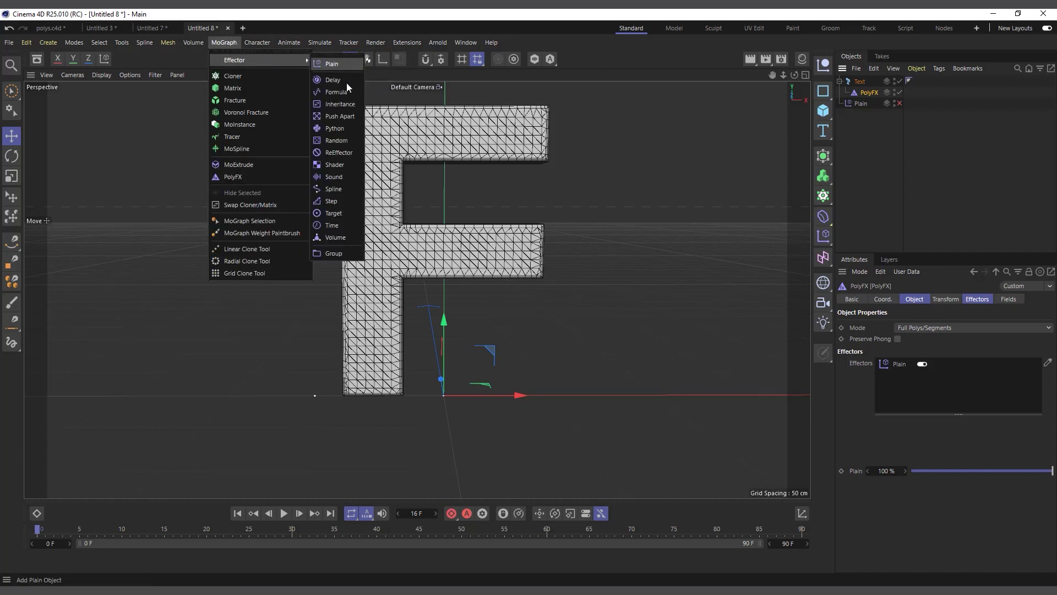
pyautogui.click(337, 143)
pyautogui.moveTo(869, 84); pyautogui.dragTo(879, 165)
# Set the Random effector's X, Y and Z position values to 10 cm each.
pyautogui.click(922, 370)
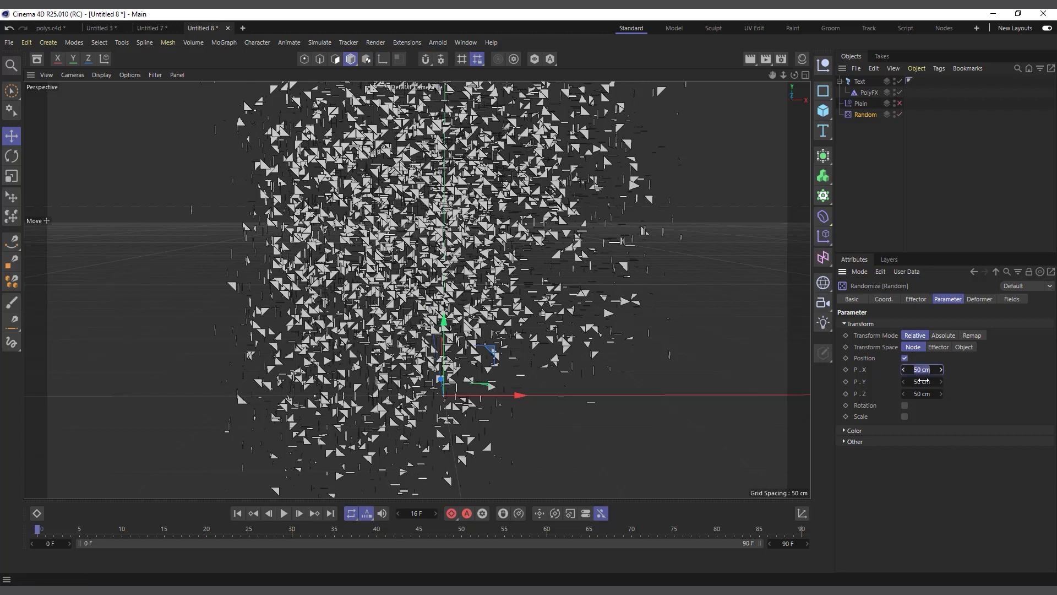
pyautogui.write('10')
pyautogui.click(925, 381)
pyautogui.write('10')
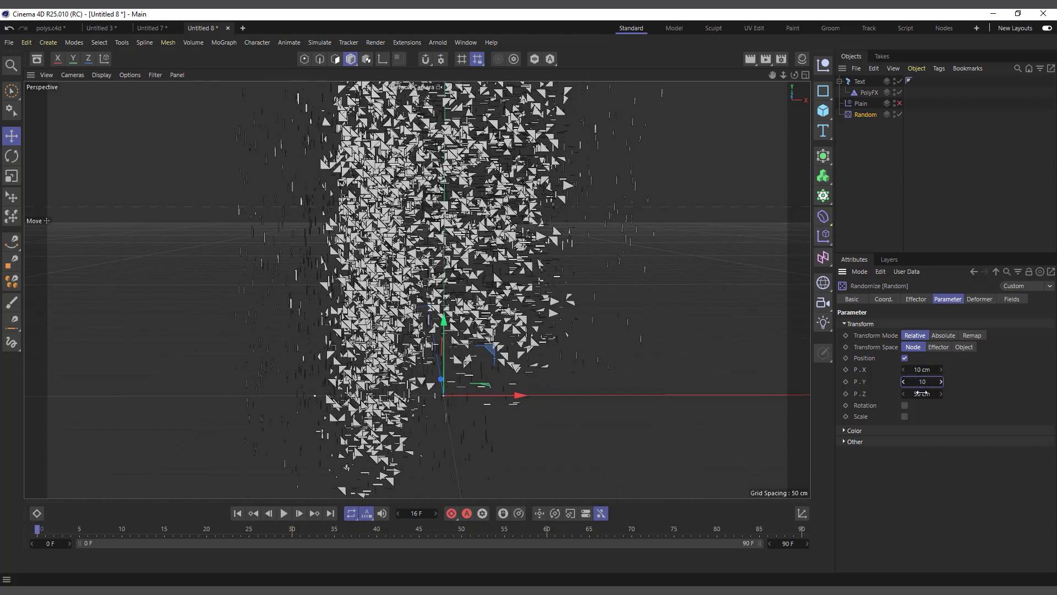
pyautogui.click(920, 393)
pyautogui.write('10')
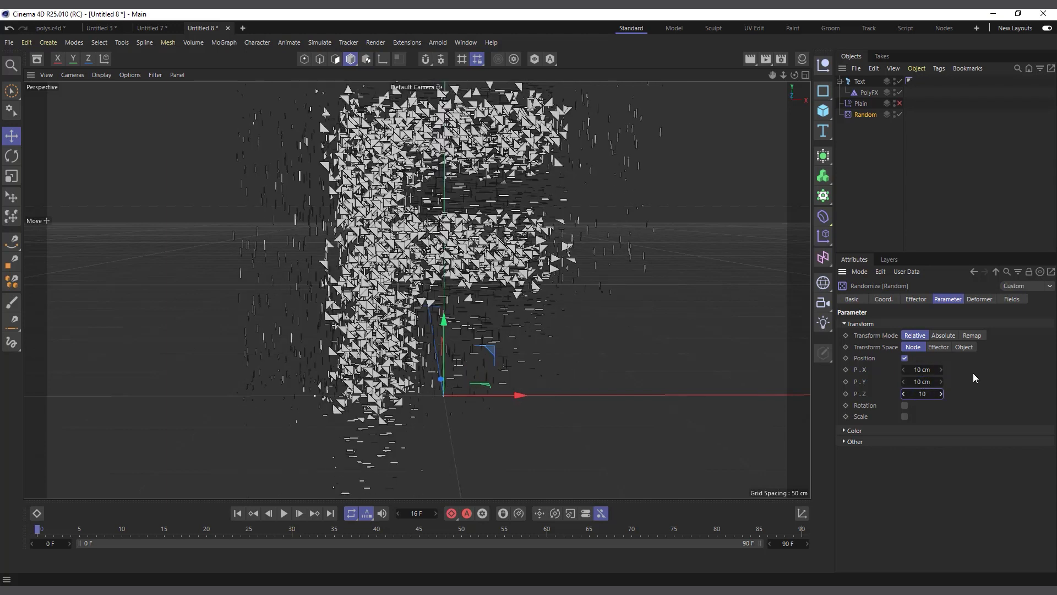
pyautogui.press('Return')
# Set the Random effector's position to 8 cm on the X, Y and Z axes.
pyautogui.click(923, 394)
pyautogui.press('BackSpace')
pyautogui.write('5')
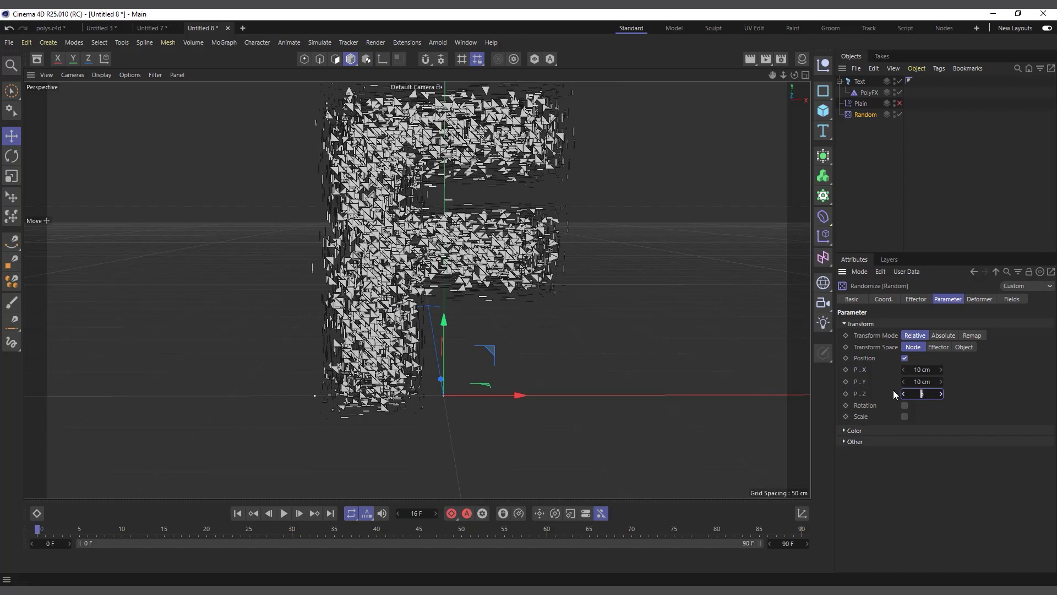
pyautogui.hotkey('shift', 'Tab')
pyautogui.write('8')
pyautogui.hotkey('shift', 'Tab')
pyautogui.write('8')
pyautogui.press('Return')
pyautogui.click(875, 114)
pyautogui.scroll(-2, 352, 392)
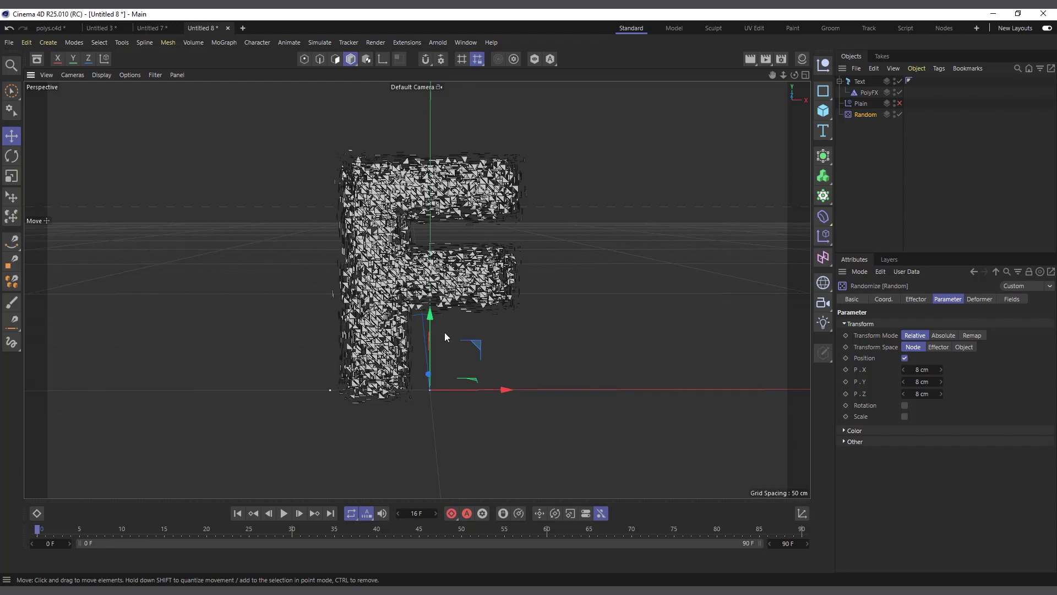
pyautogui.scroll(2, 401, 141)
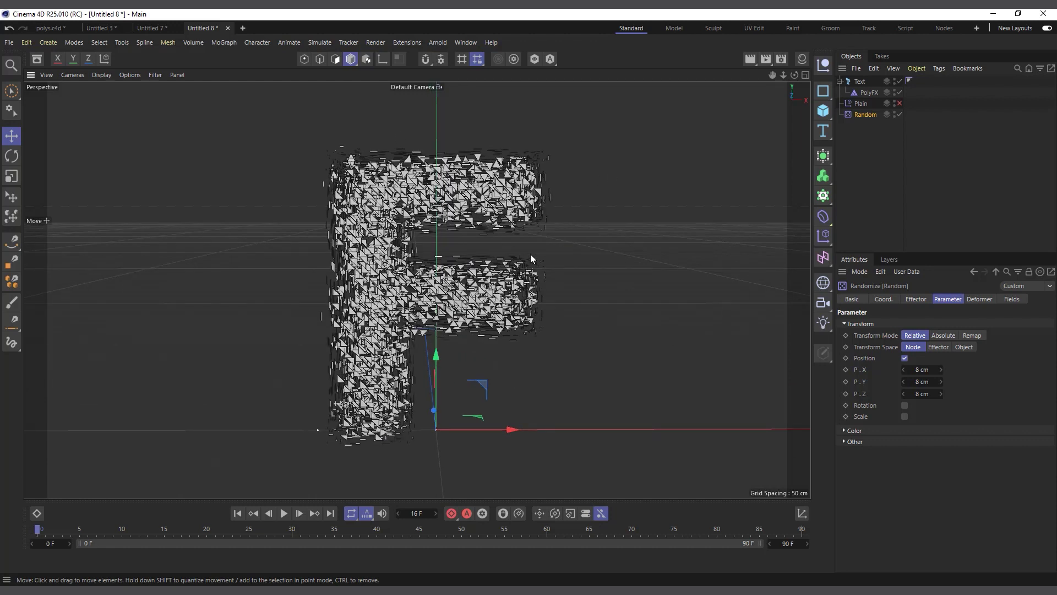
# Add a Spherical Field to the Random effector's fields.
pyautogui.click(1012, 301)
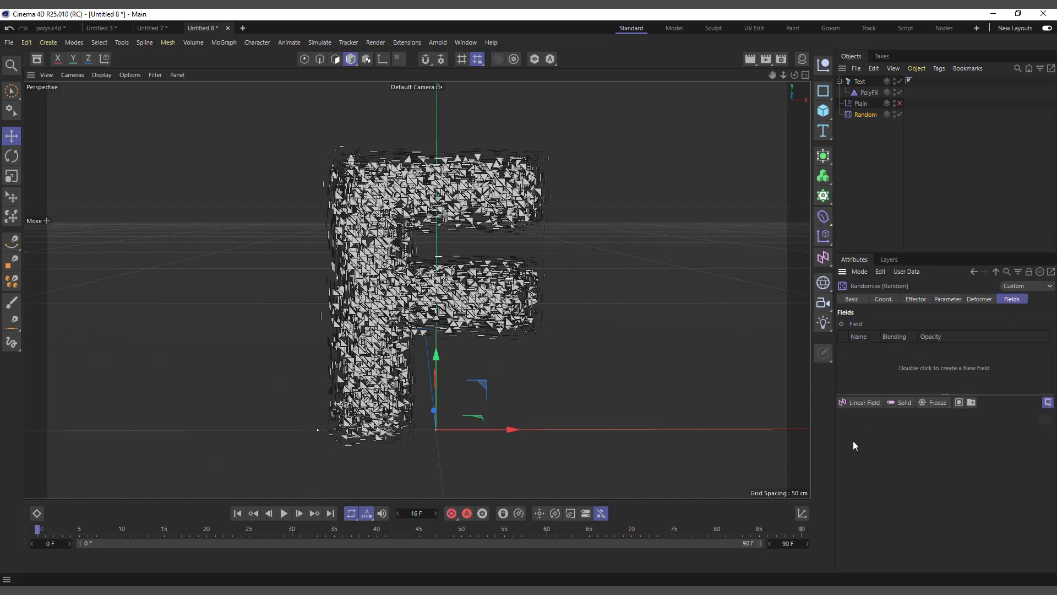
pyautogui.click(868, 405)
pyautogui.click(932, 436)
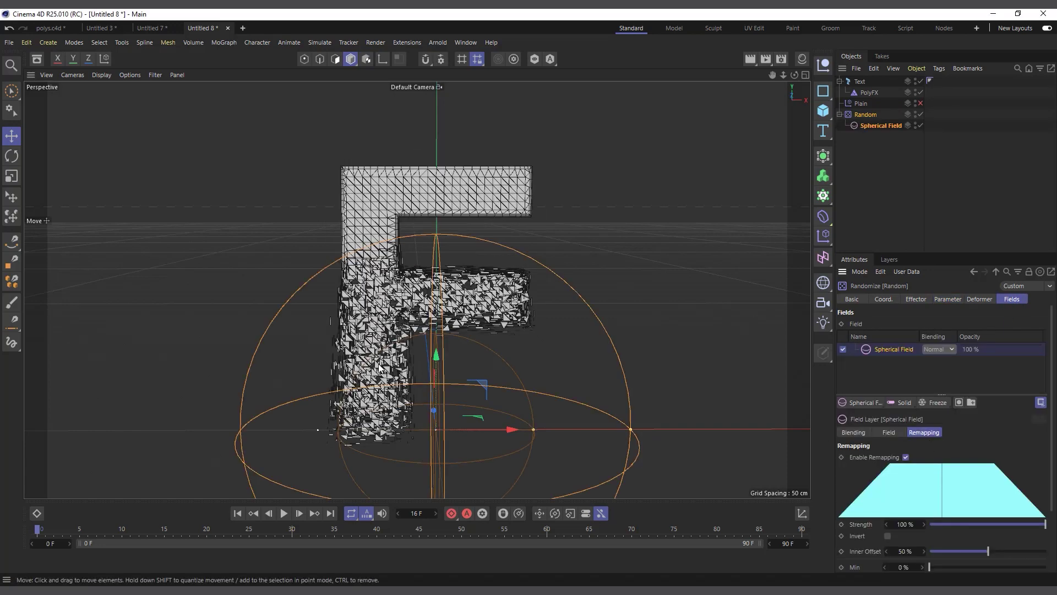
# Move the Spherical Field to the lower-left of the letter F and scale it down to about half its size.
pyautogui.scroll(-5, 454, 379)
pyautogui.scroll(2, 400, 392)
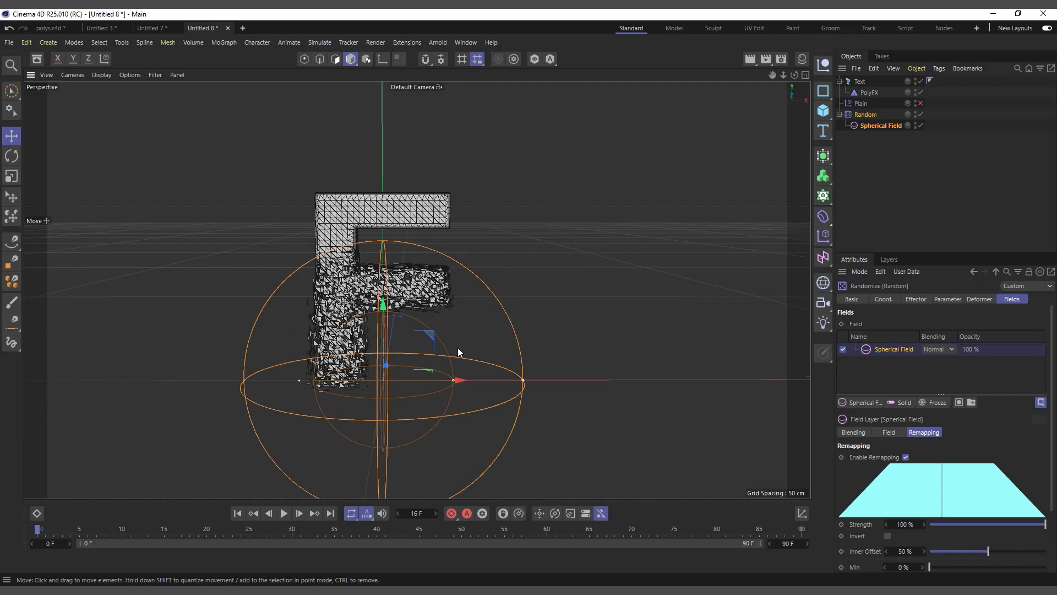
pyautogui.moveTo(431, 335); pyautogui.dragTo(334, 384)
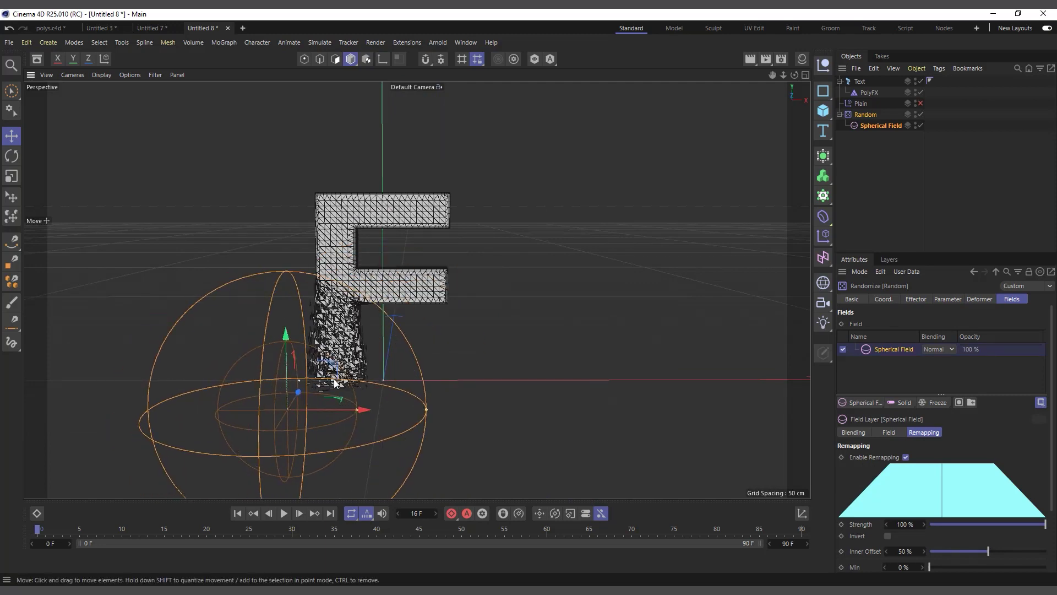
pyautogui.press('t')
pyautogui.moveTo(528, 340); pyautogui.dragTo(287, 451)
pyautogui.scroll(2, 286, 451)
pyautogui.scroll(2, 286, 451)
# Position the Spherical Field so that its edge overlaps only the bottom-left corner of the letter F, keeping its 50 % inner offset.
pyautogui.moveTo(324, 381); pyautogui.dragTo(336, 385)
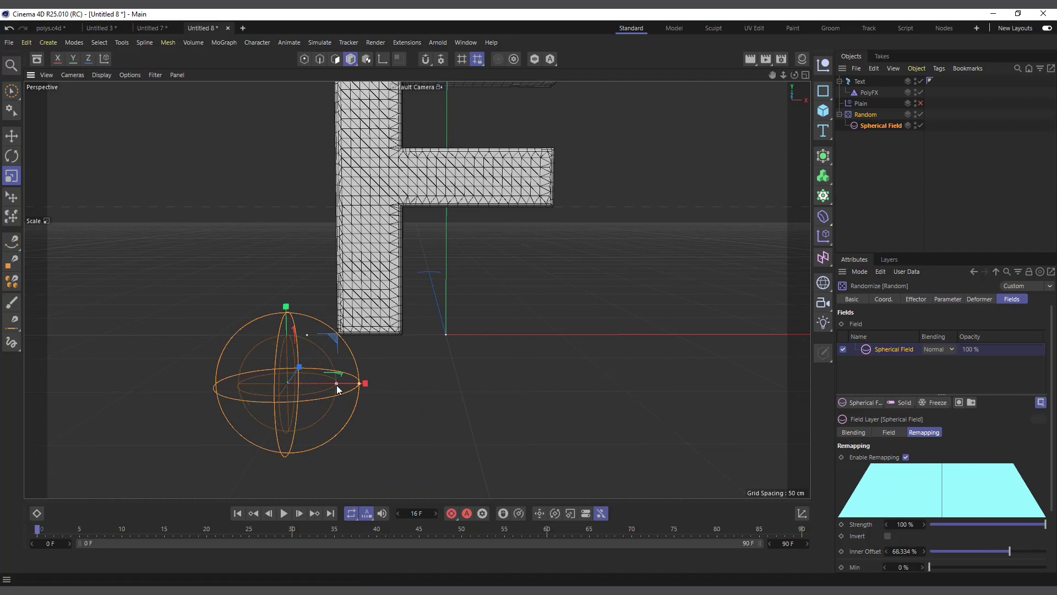
pyautogui.hotkey('ctrl', 'z')
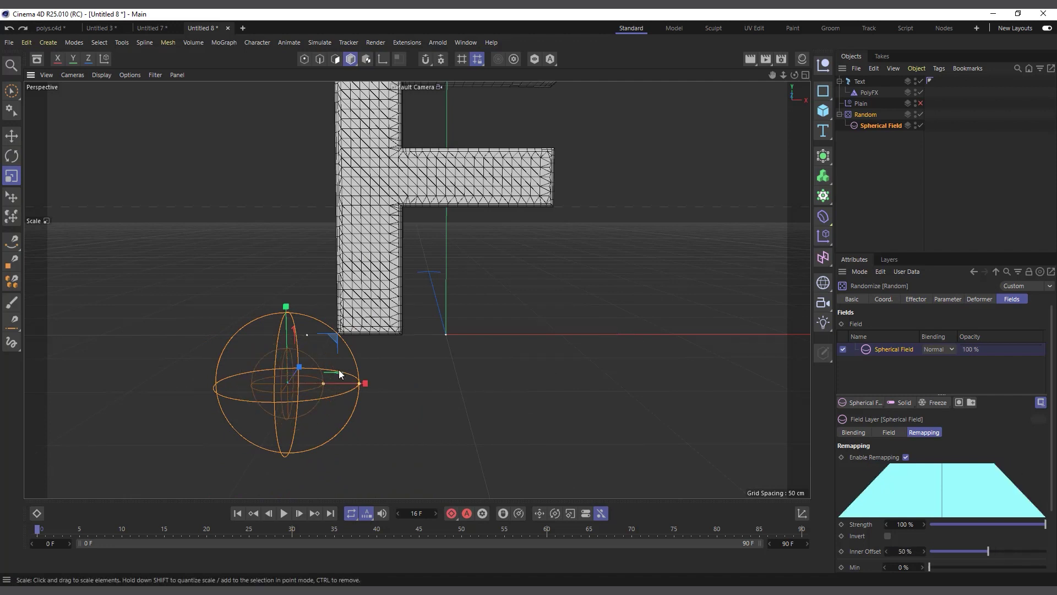
pyautogui.press('e')
pyautogui.moveTo(319, 372); pyautogui.dragTo(344, 349)
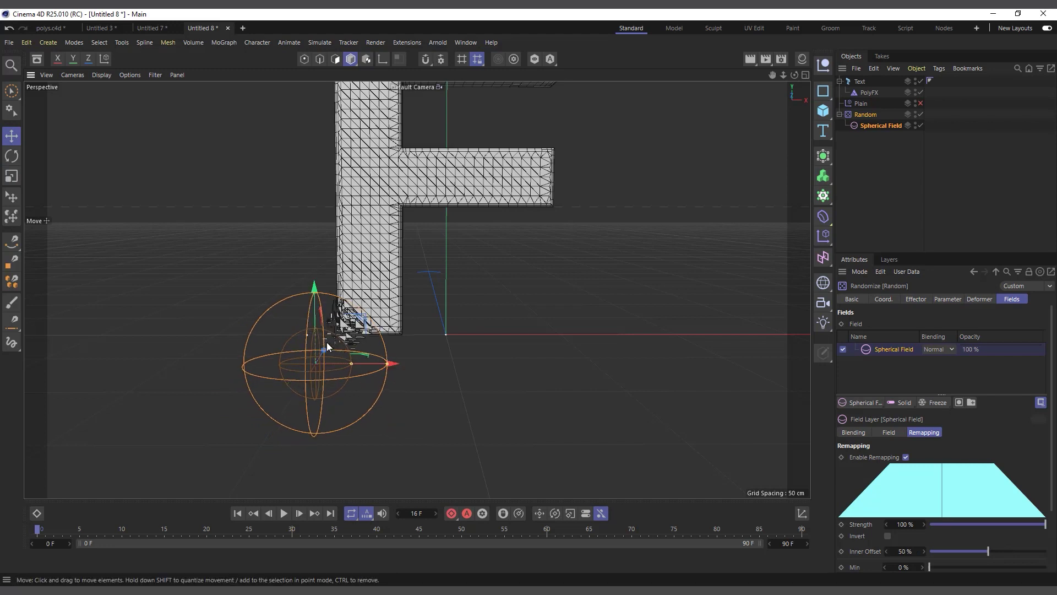
pyautogui.hotkey('ctrl', 'shift', 'z')
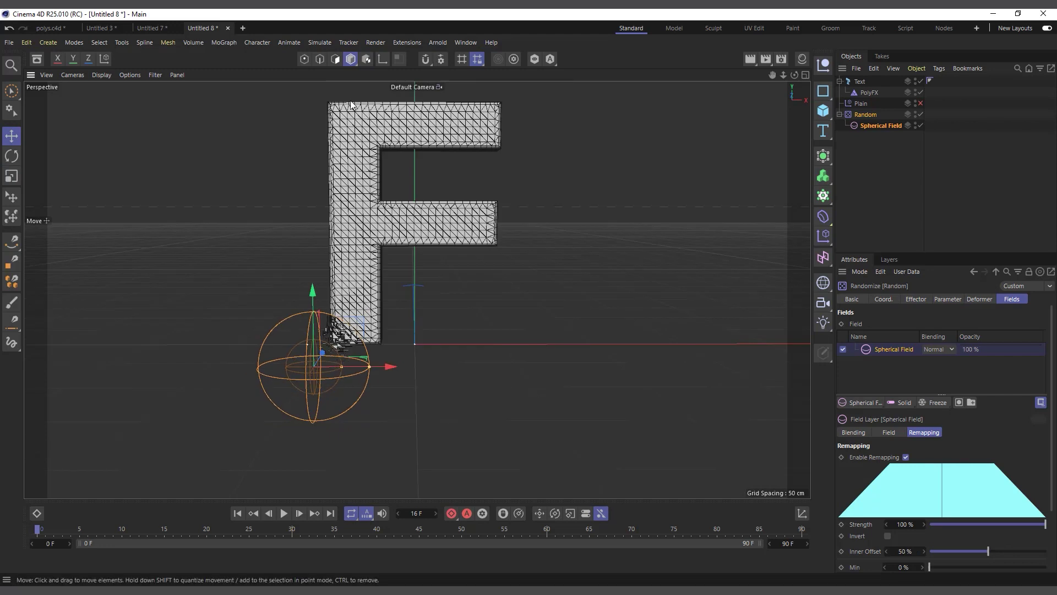
pyautogui.moveTo(324, 328); pyautogui.dragTo(312, 185)
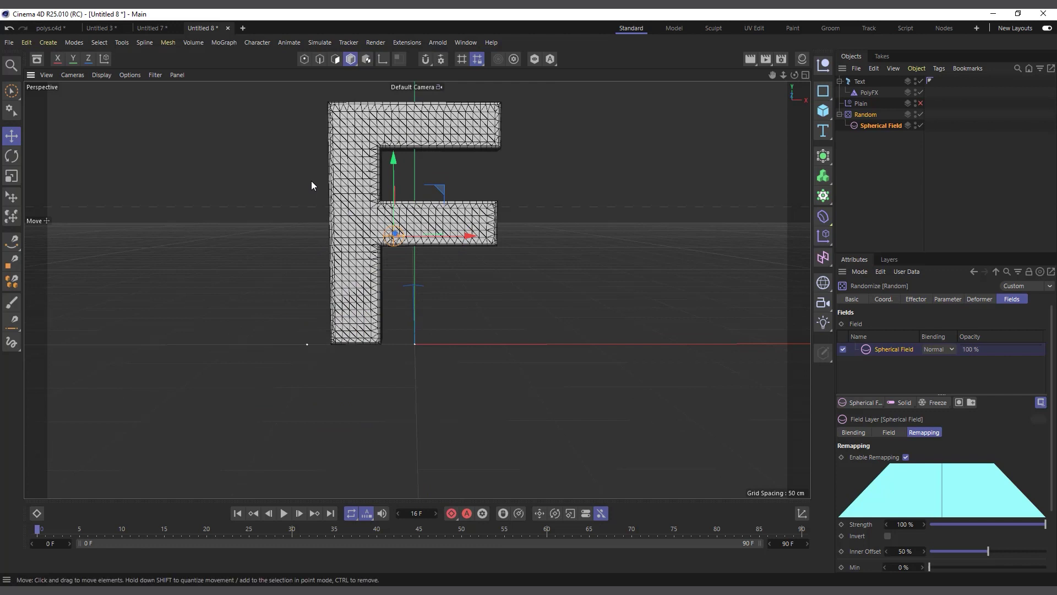
pyautogui.hotkey('ctrl', 'z')
pyautogui.moveTo(334, 327); pyautogui.dragTo(339, 364)
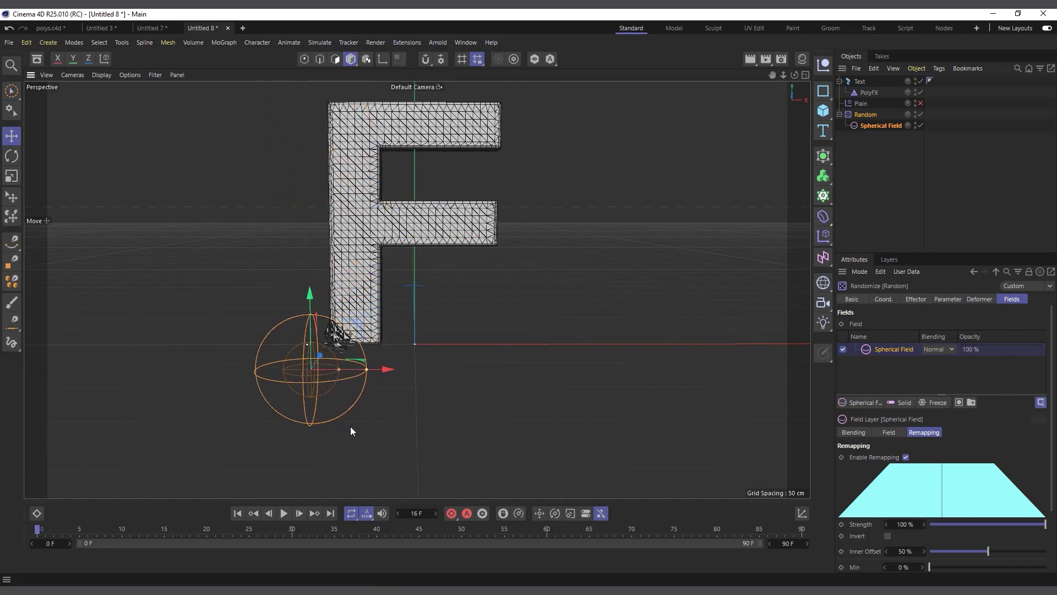
pyautogui.moveTo(772, 75); pyautogui.dragTo(758, 136)
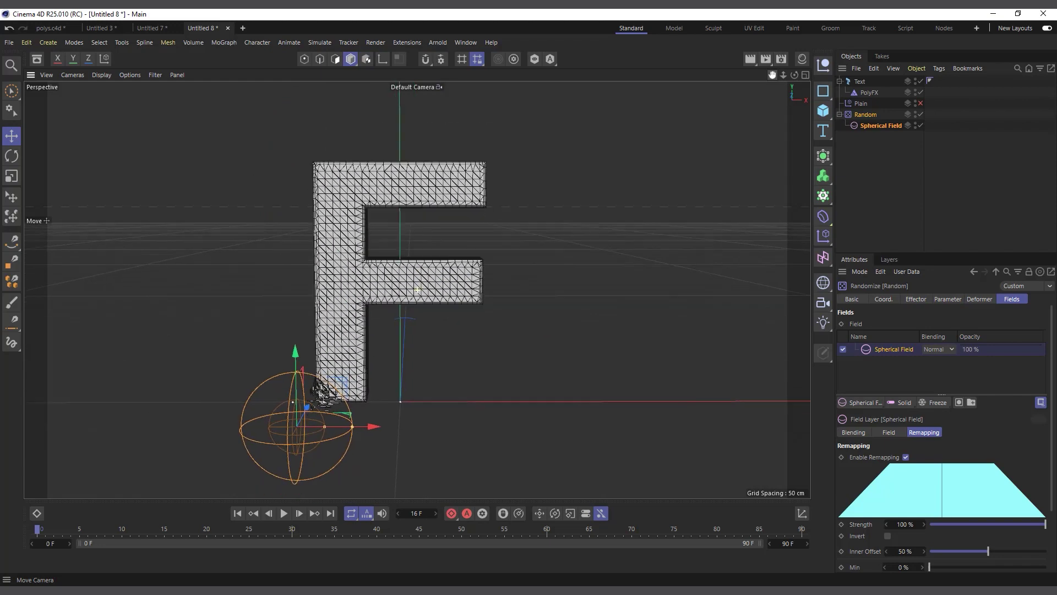
pyautogui.click(882, 125)
pyautogui.scroll(-1, 340, 379)
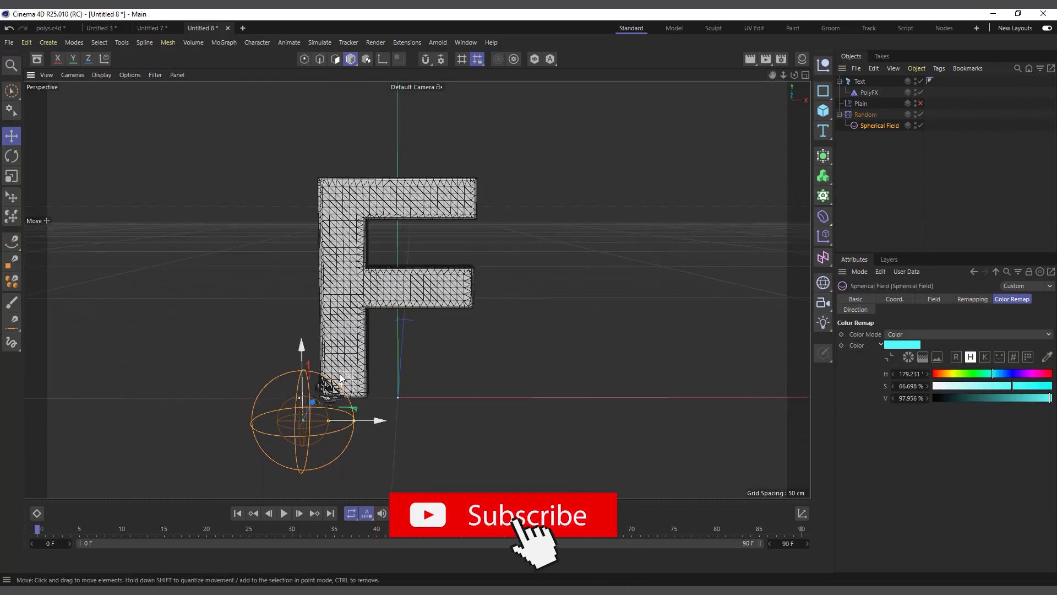
pyautogui.scroll(-1, 340, 379)
# Add a Freeze layer to the Random effector's fields and place it below the Spherical Field.
pyautogui.click(865, 114)
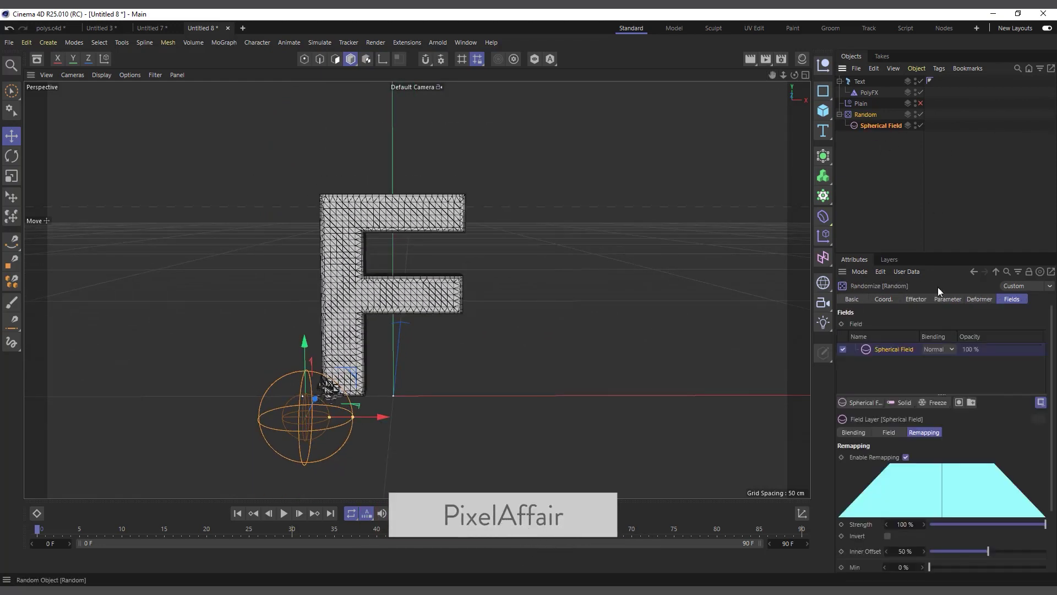
pyautogui.click(892, 366)
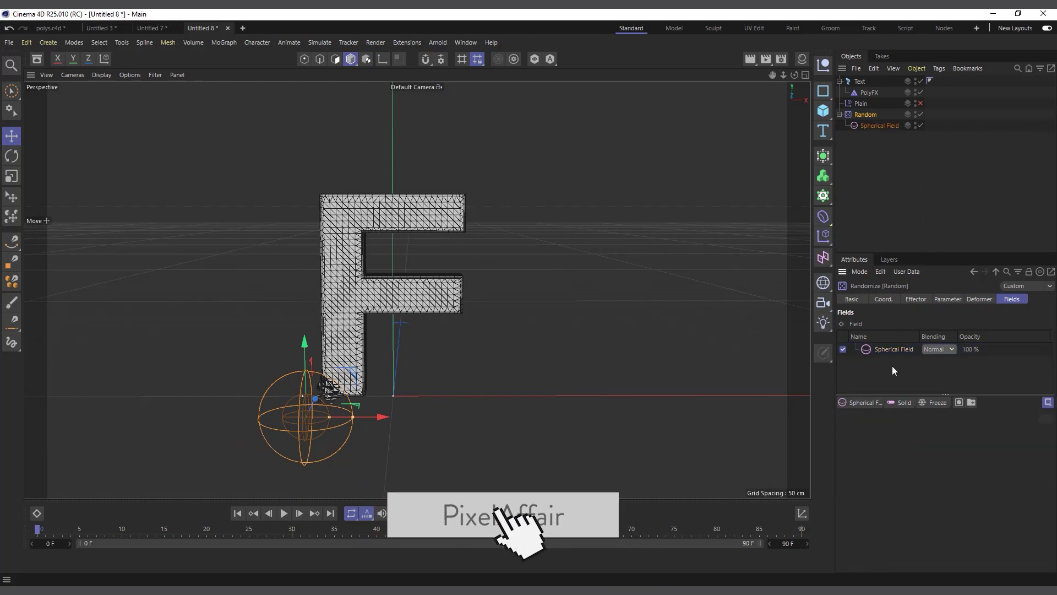
pyautogui.click(933, 401)
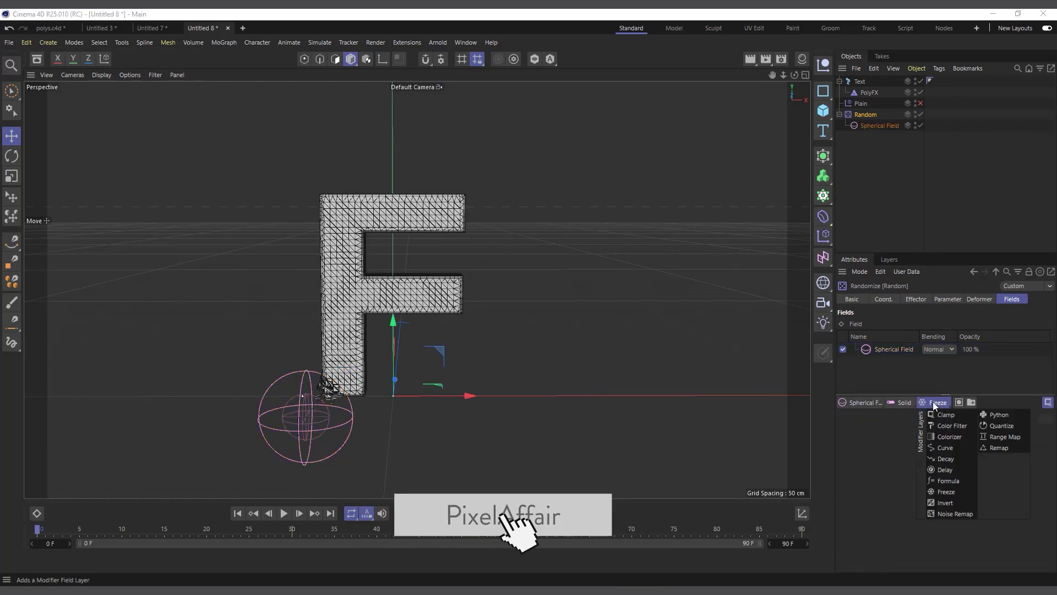
pyautogui.click(953, 491)
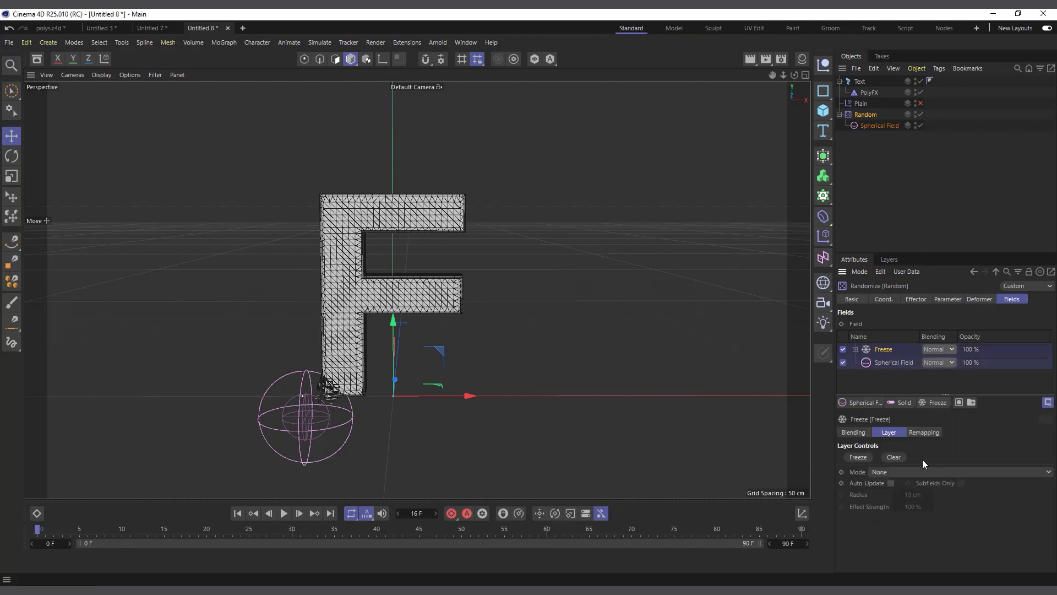
pyautogui.moveTo(884, 355); pyautogui.dragTo(917, 380)
pyautogui.click(896, 356)
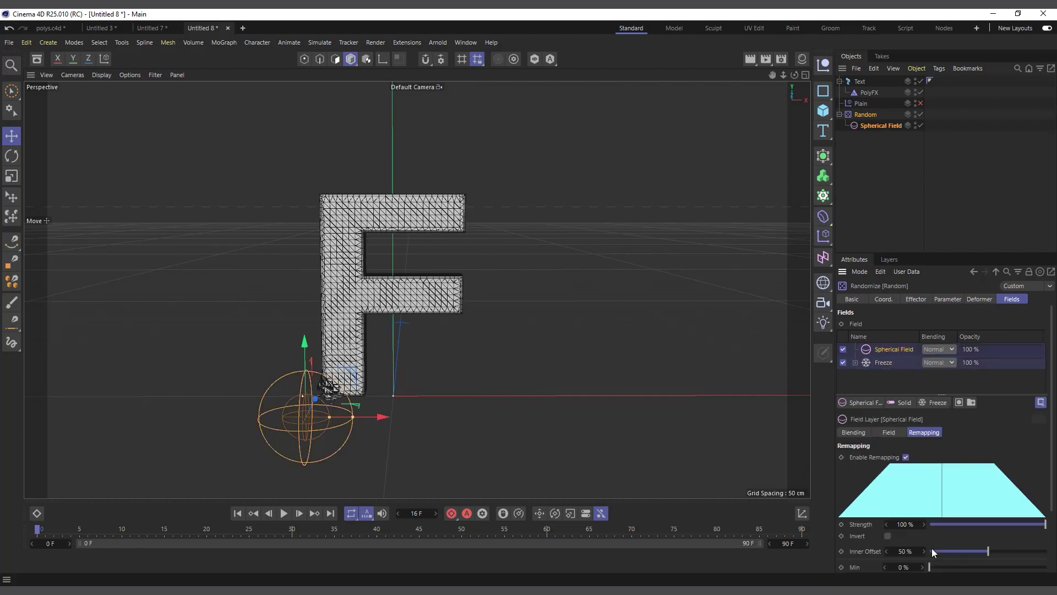
# Set the Freeze layer's mode to Grow, test the animation playback, and return to the start.
pyautogui.click(881, 366)
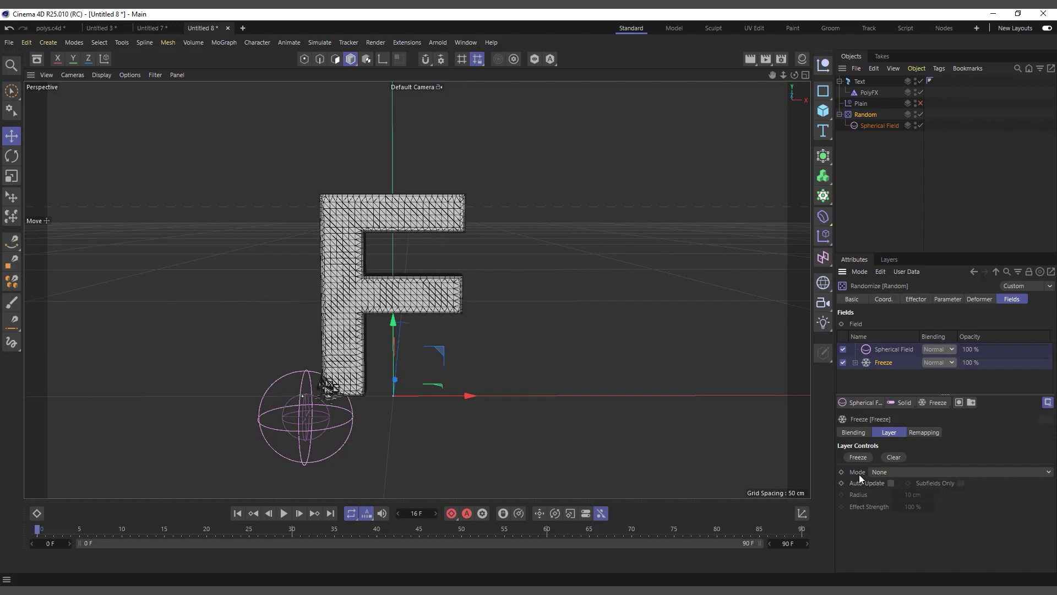
pyautogui.click(886, 472)
pyautogui.click(904, 527)
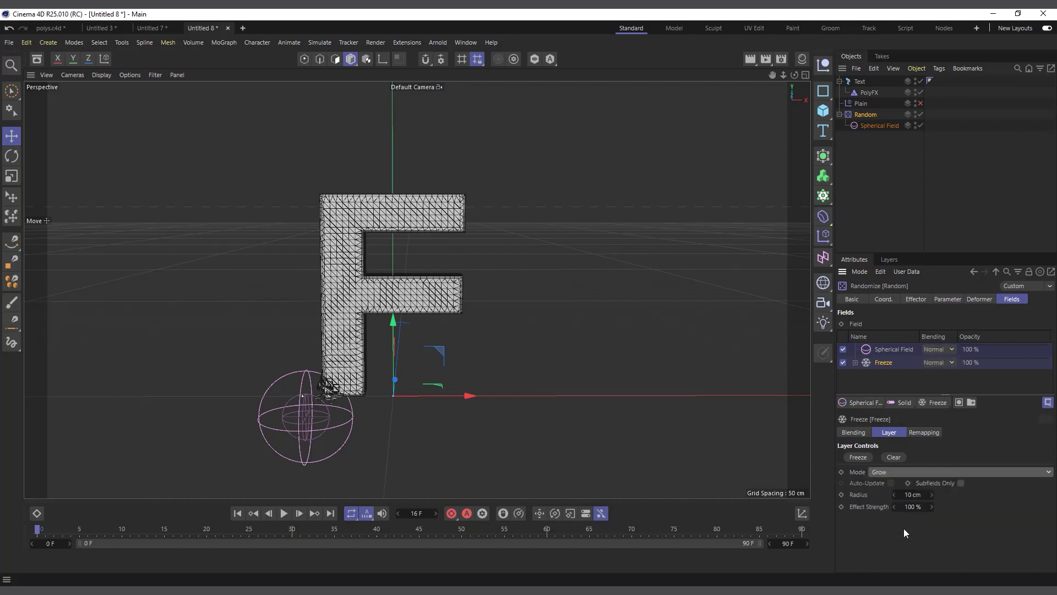
pyautogui.click(284, 513)
pyautogui.click(284, 514)
pyautogui.click(238, 513)
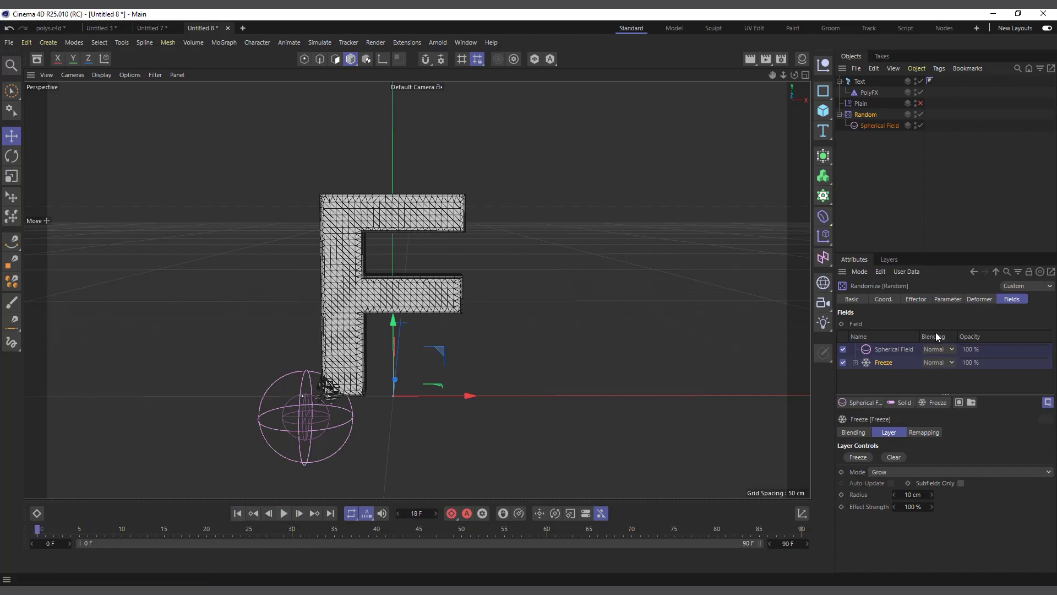
# Set the Spherical Field layer's blending mode to Max.
pyautogui.click(891, 350)
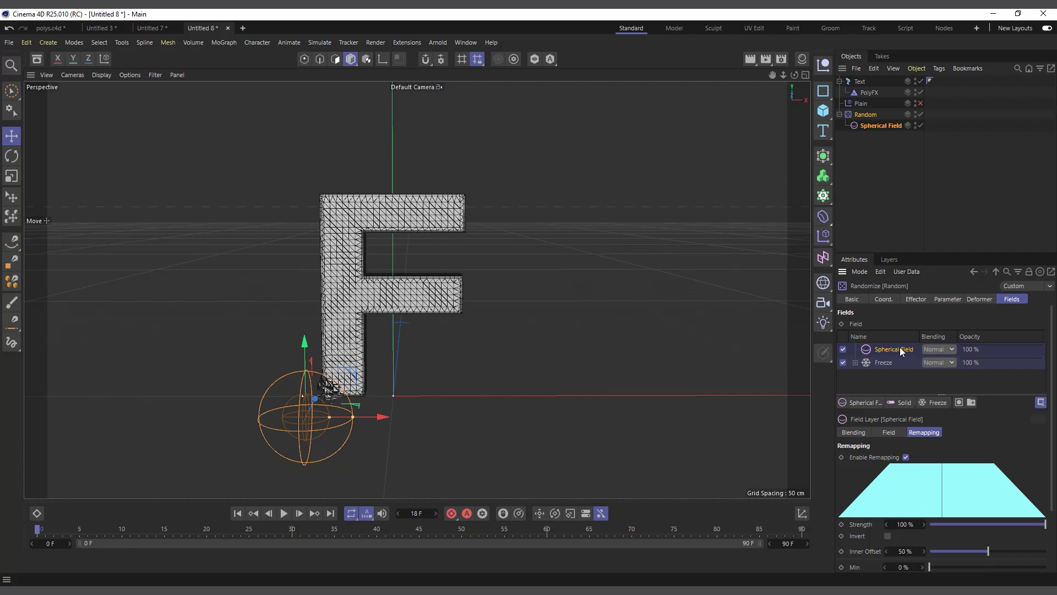
pyautogui.click(939, 350)
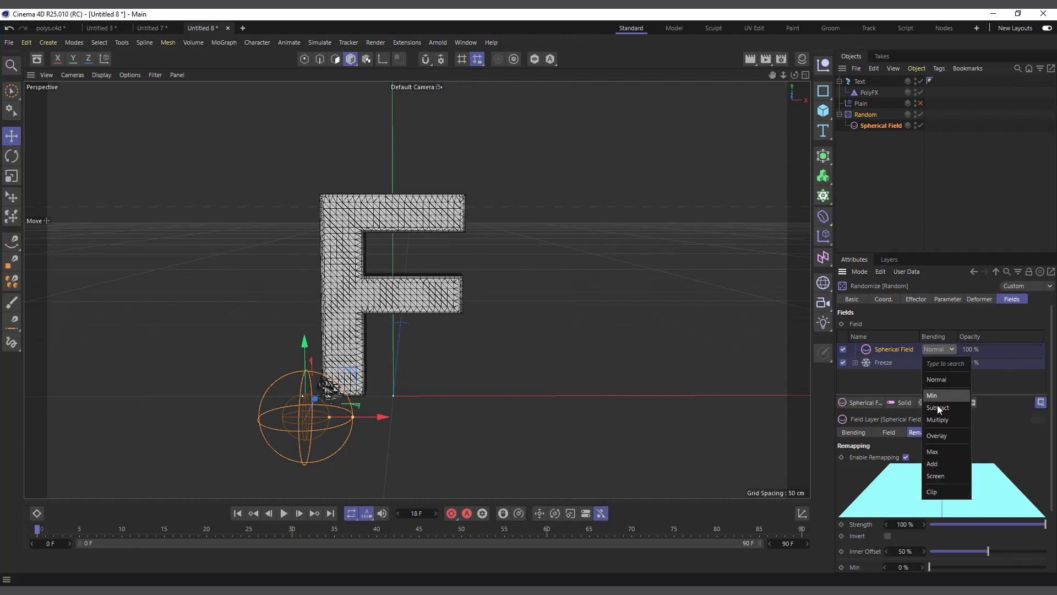
pyautogui.click(938, 452)
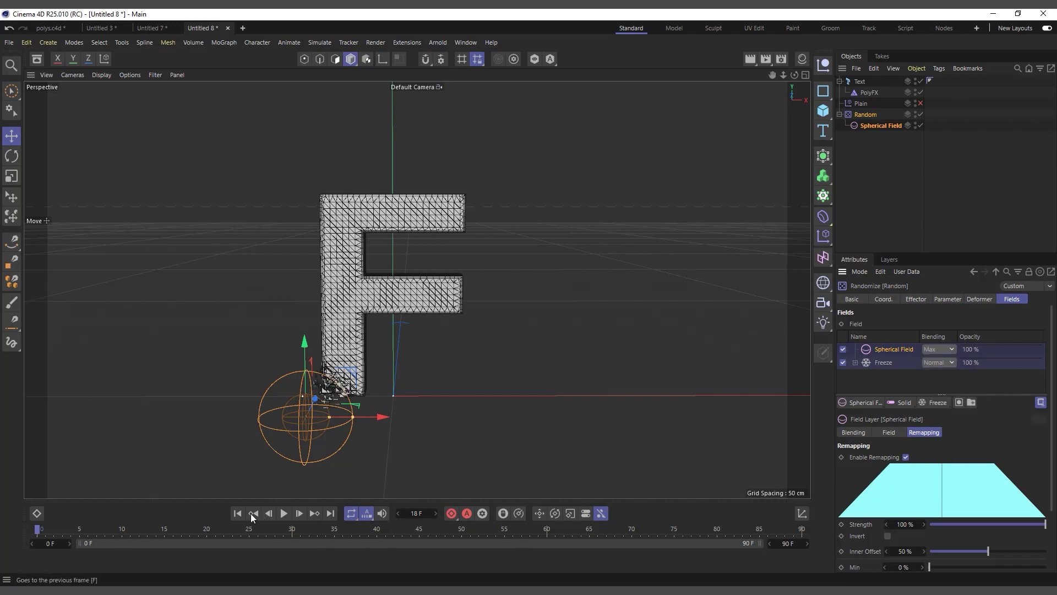
# Play the animation from the start to check how the Random effect spreads across the letter, and stop it partway.
pyautogui.click(283, 514)
pyautogui.click(284, 512)
pyautogui.click(247, 513)
pyautogui.click(284, 514)
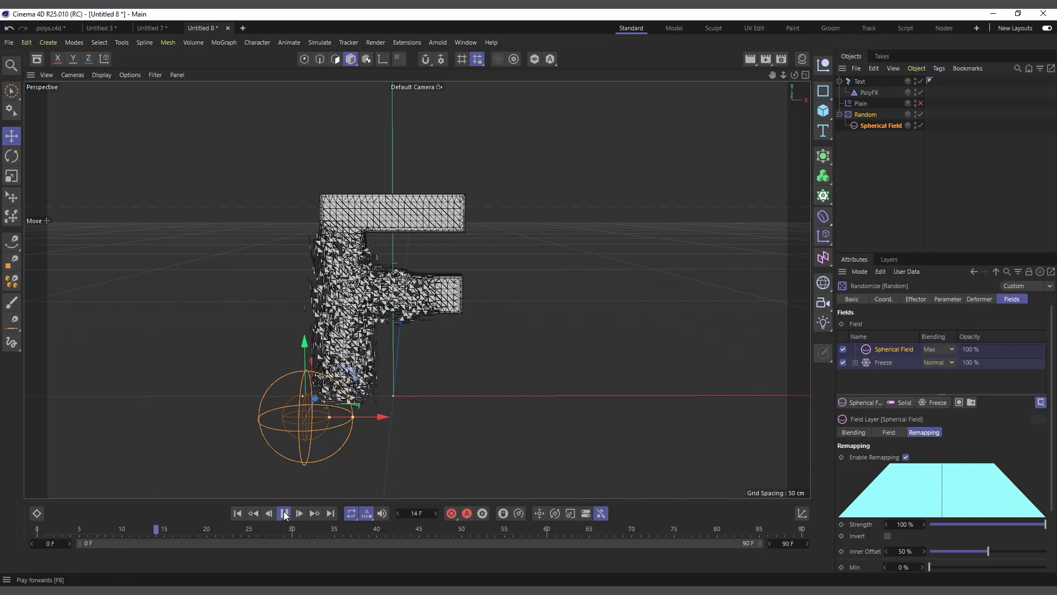
pyautogui.click(285, 513)
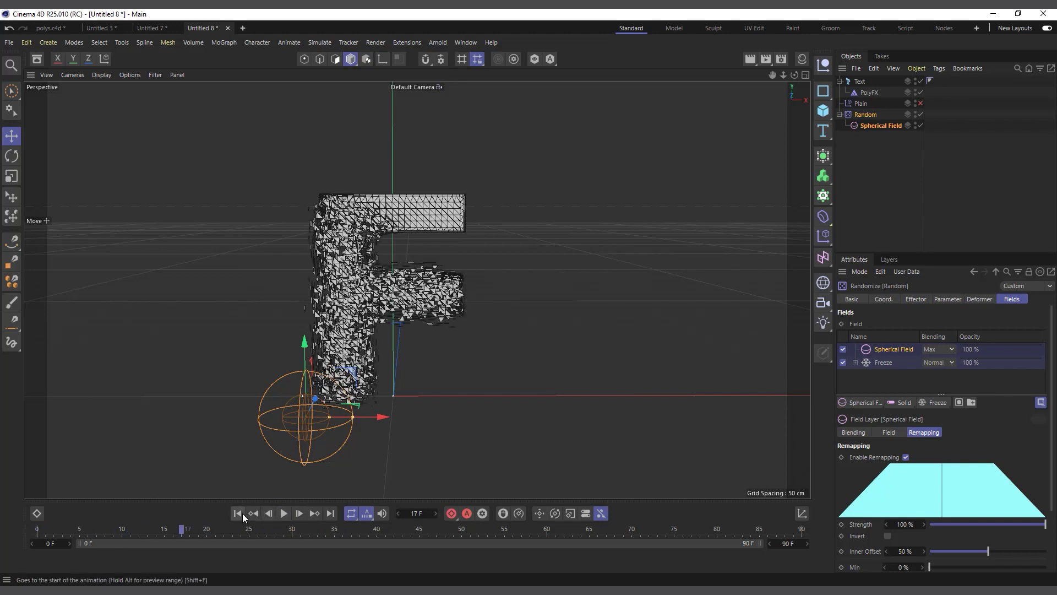
# Return to the start of the animation, shrink the Spherical Field, and move it to the lower-left corner of the letter.
pyautogui.click(237, 513)
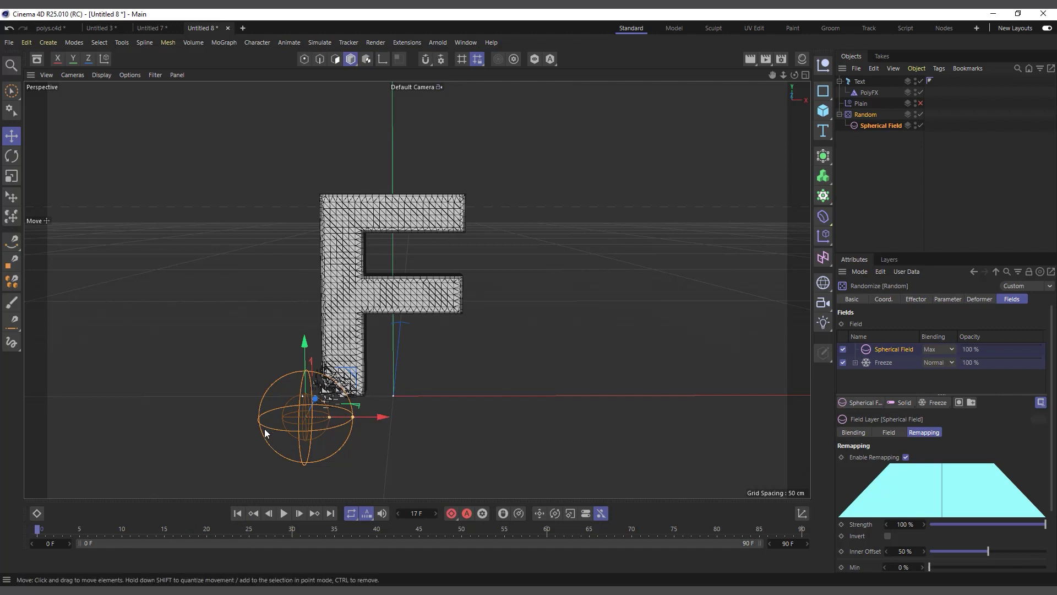
pyautogui.press('t')
pyautogui.moveTo(471, 382); pyautogui.dragTo(320, 414)
pyautogui.scroll(5, 337, 431)
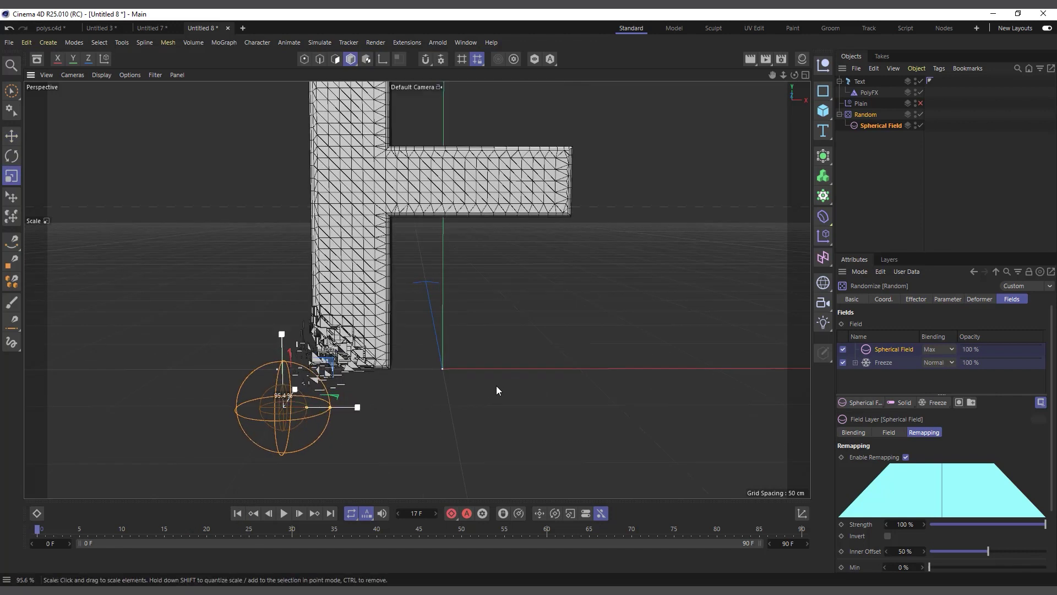
pyautogui.press('e')
pyautogui.moveTo(292, 405); pyautogui.dragTo(324, 381)
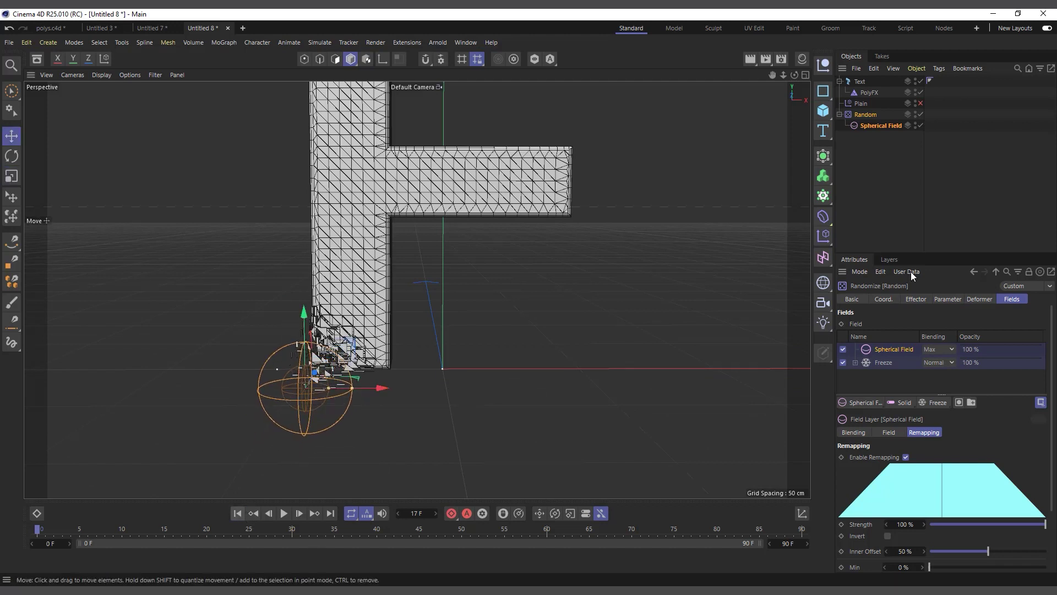
# Clear the Random effector's Freeze layer, test the animation playback, and return to the first frame.
pyautogui.click(879, 363)
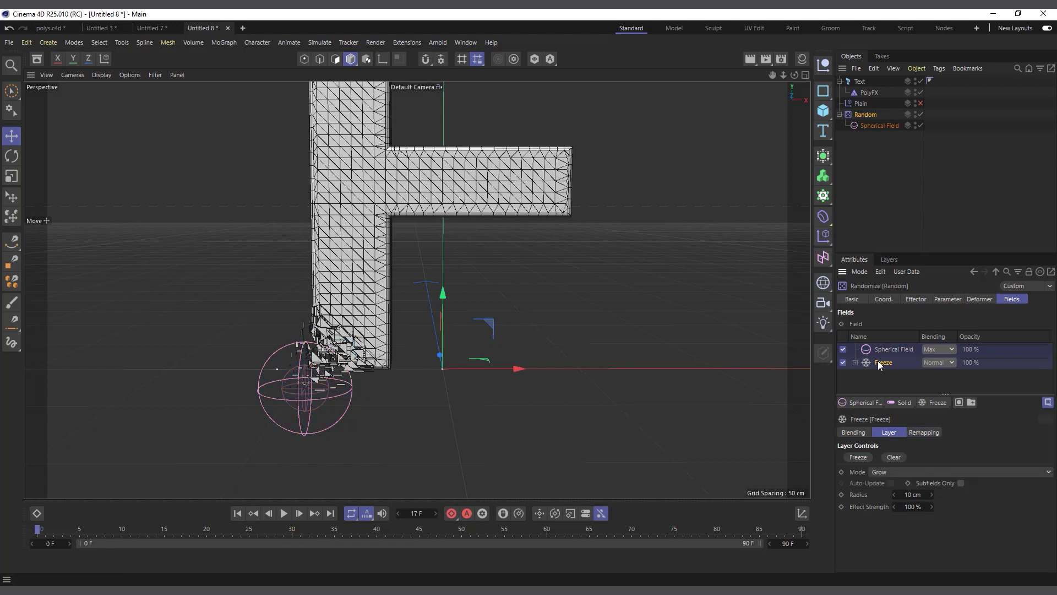
pyautogui.click(894, 458)
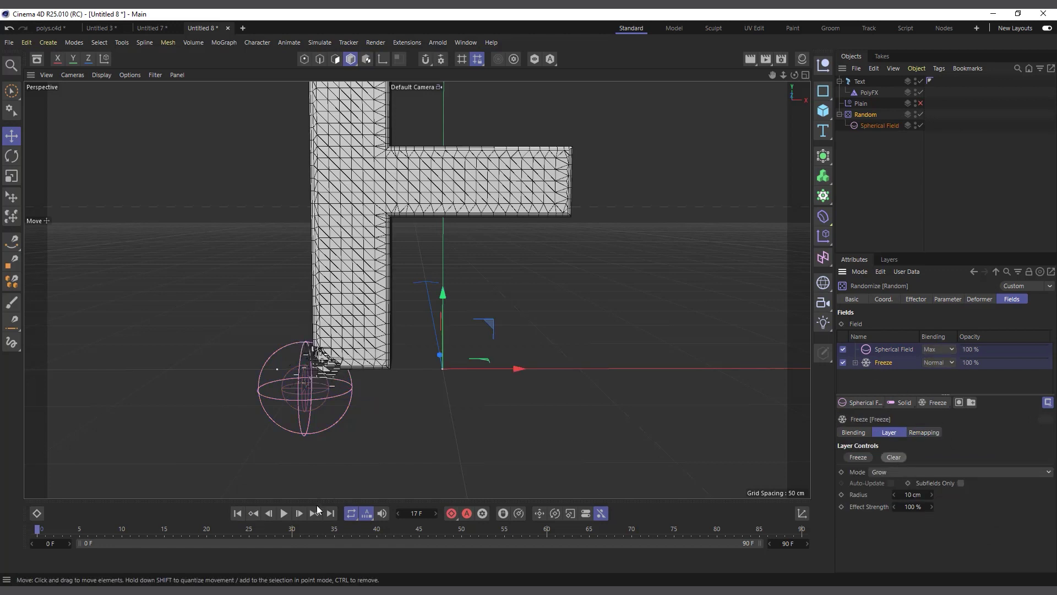
pyautogui.click(284, 513)
pyautogui.click(284, 513)
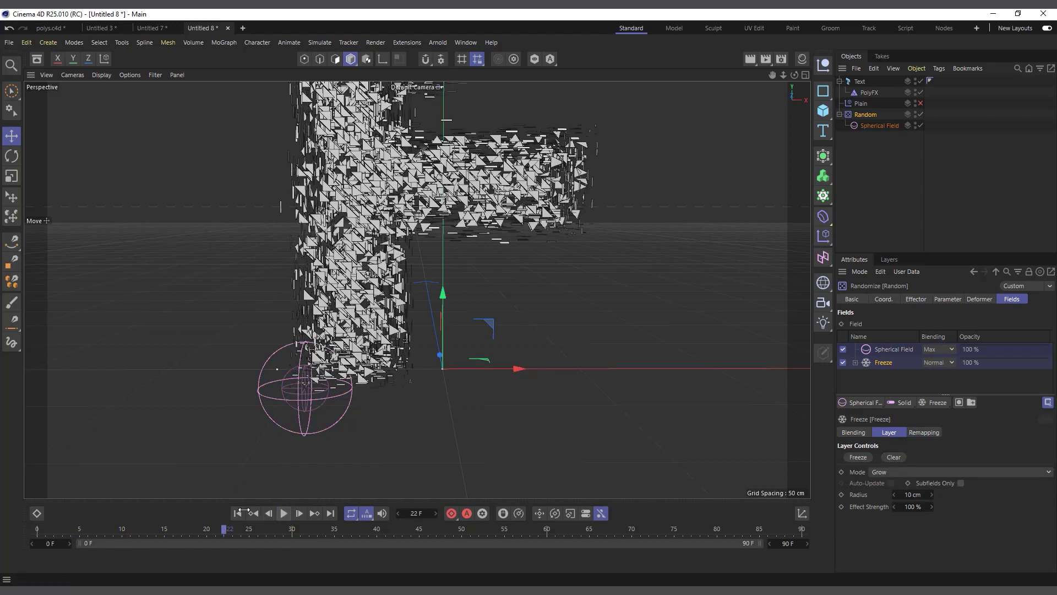
pyautogui.click(238, 513)
# Set the Random effector's Freeze effect strength to 30 %, play the animation to check the growth, and rewind.
pyautogui.press('h')
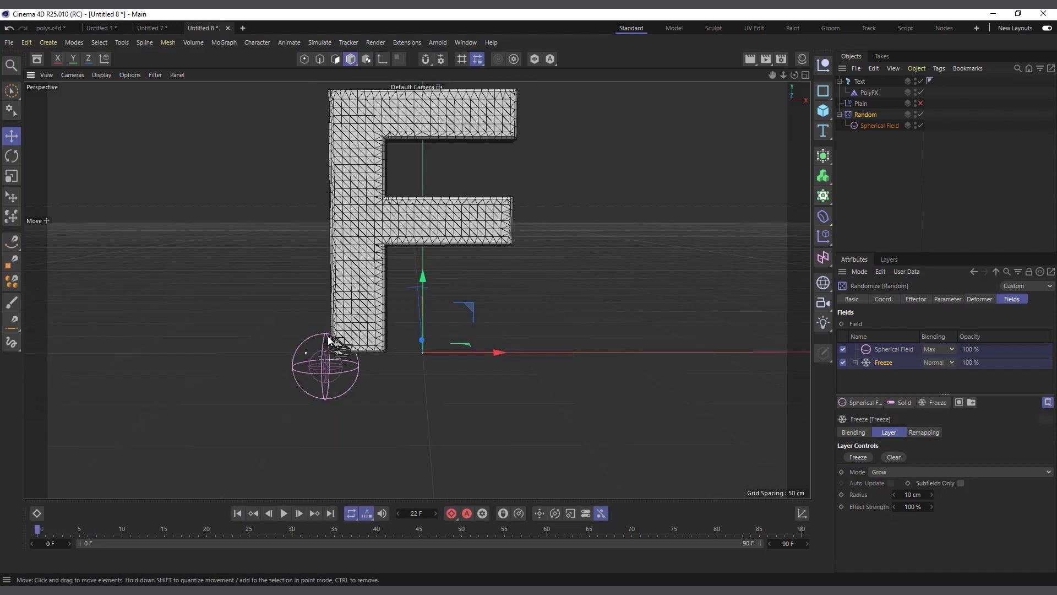
pyautogui.scroll(2, 298, 196)
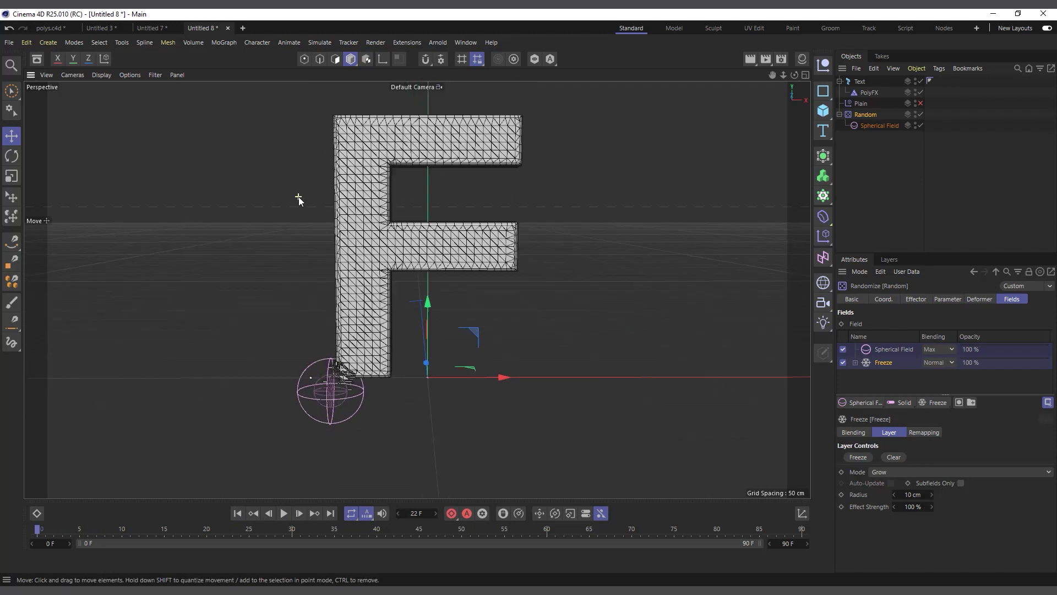
pyautogui.doubleClick(913, 507)
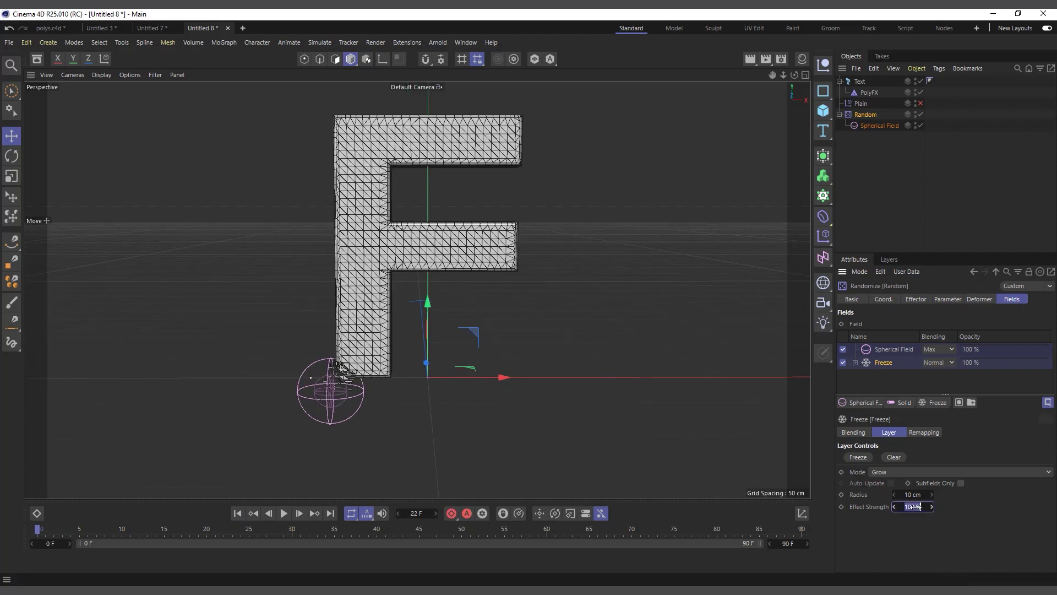
pyautogui.write('30')
pyautogui.press('Return')
pyautogui.click(284, 513)
pyautogui.click(284, 513)
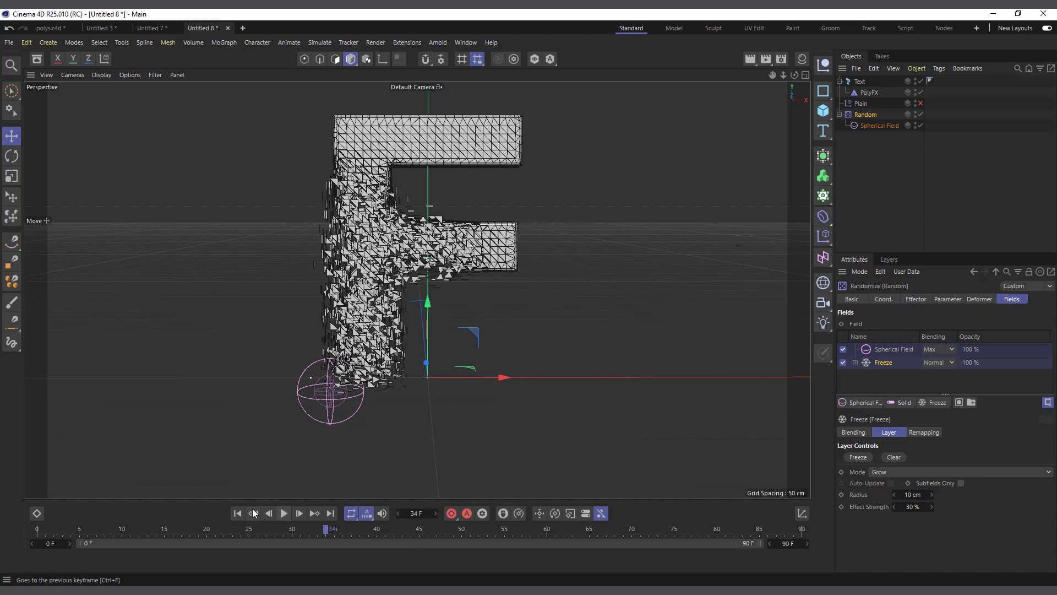
pyautogui.click(237, 514)
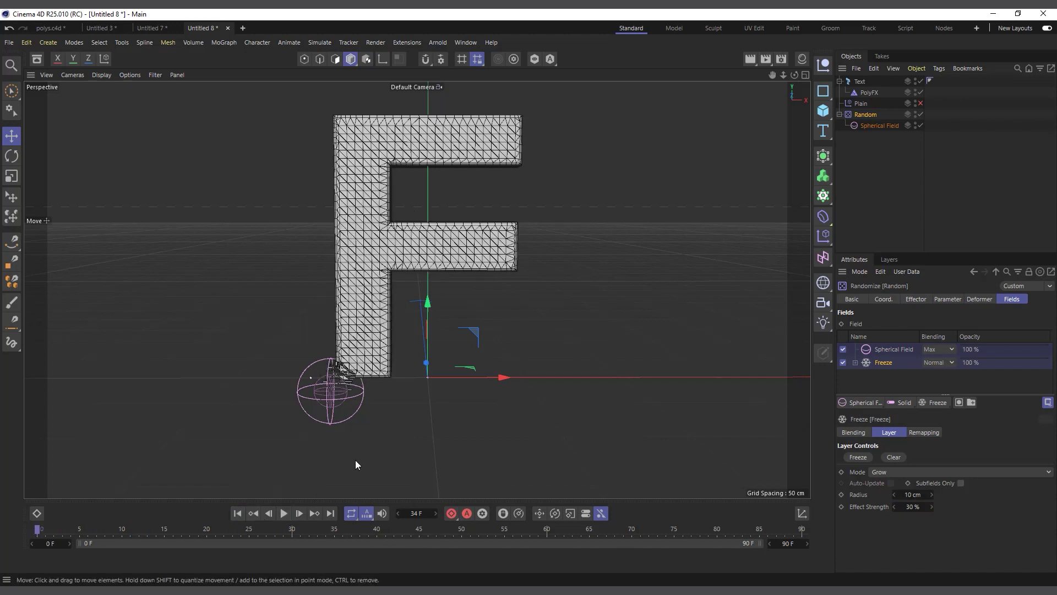
# Enable the Plain effector and add a Freeze layer to its fields.
pyautogui.scroll(-3, 356, 460)
pyautogui.scroll(2, 384, 378)
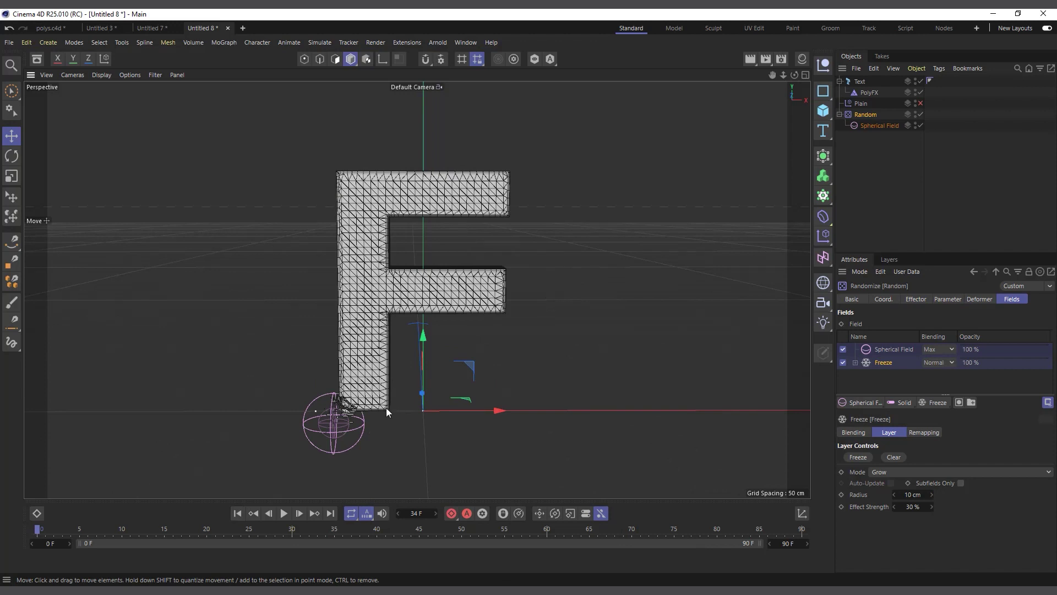
pyautogui.scroll(1, 364, 408)
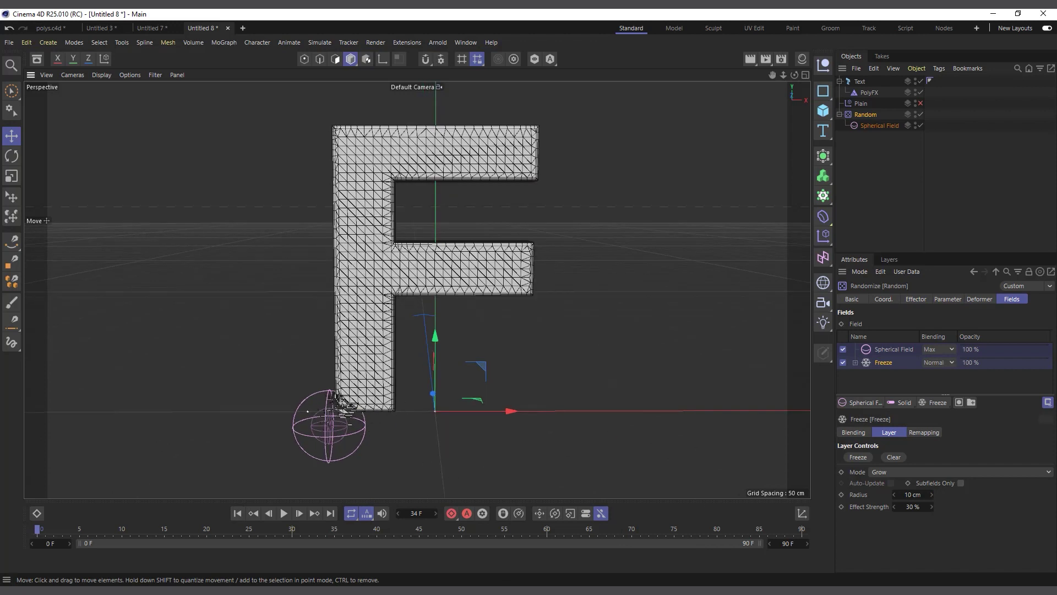
pyautogui.click(861, 105)
pyautogui.click(921, 104)
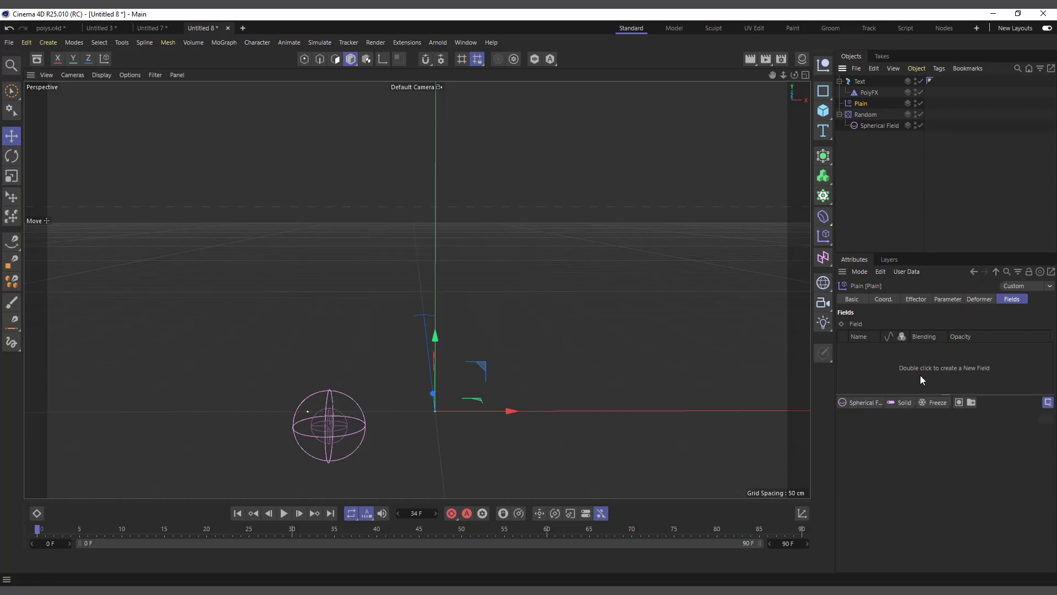
pyautogui.click(934, 402)
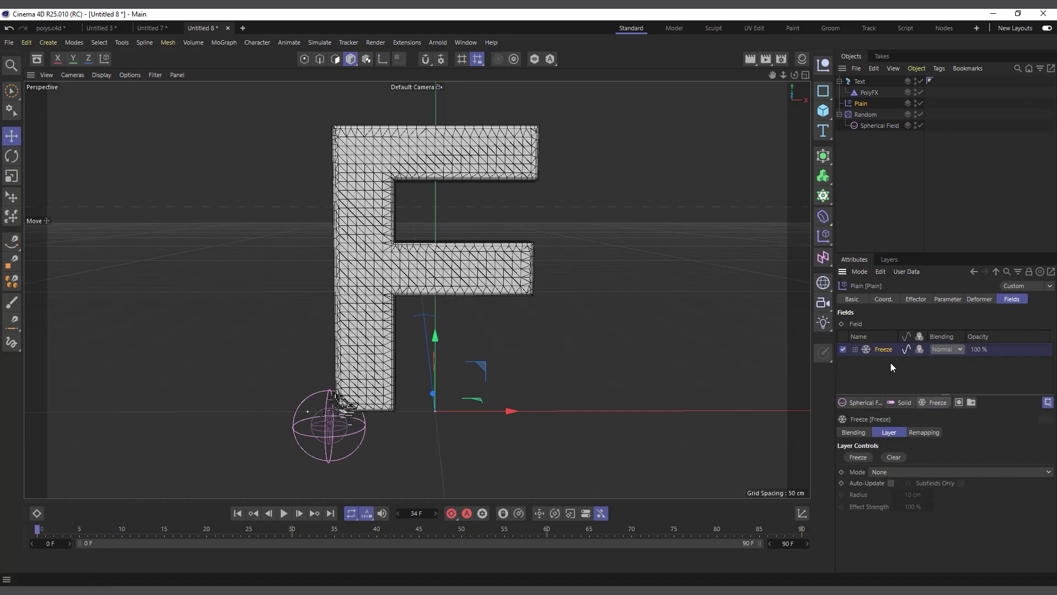
# Set the Plain effector's Freeze layer to Grow with 20 % effect strength, and compare it with the Random effector's Freeze settings.
pyautogui.click(885, 472)
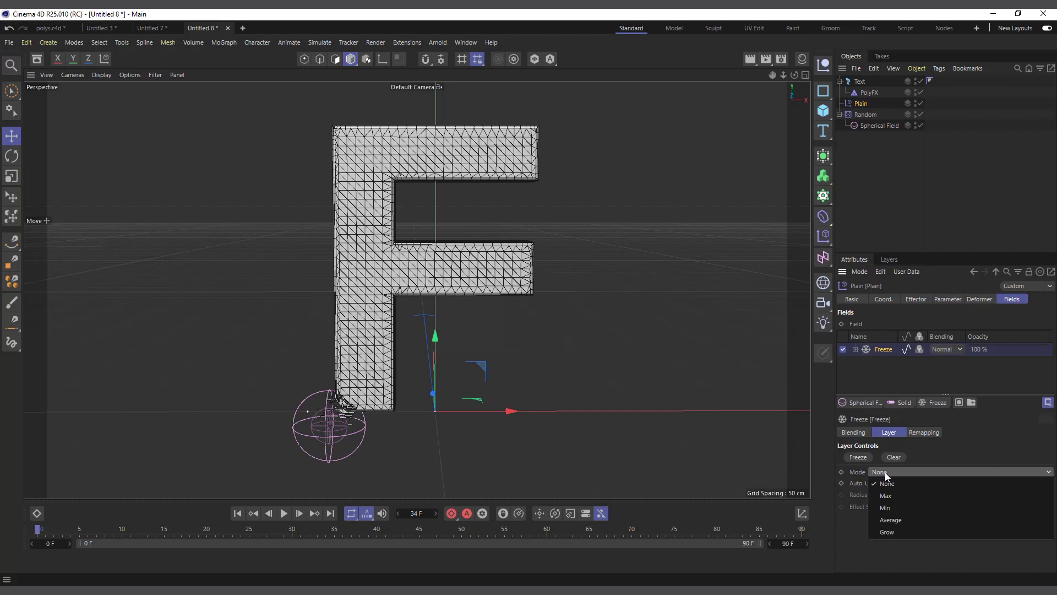
pyautogui.click(910, 530)
pyautogui.click(913, 507)
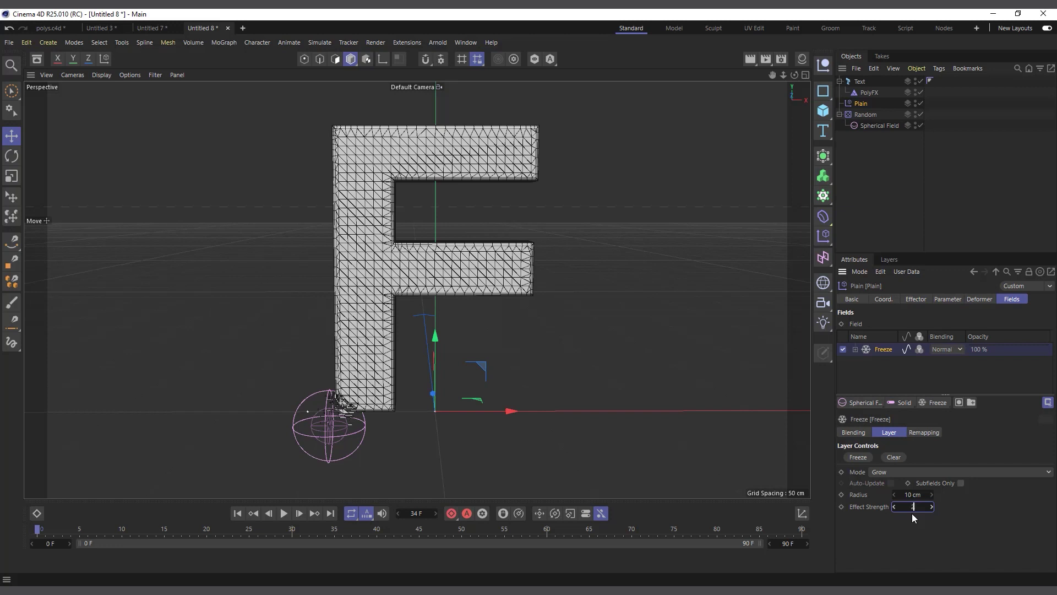
pyautogui.press('Return')
pyautogui.click(866, 115)
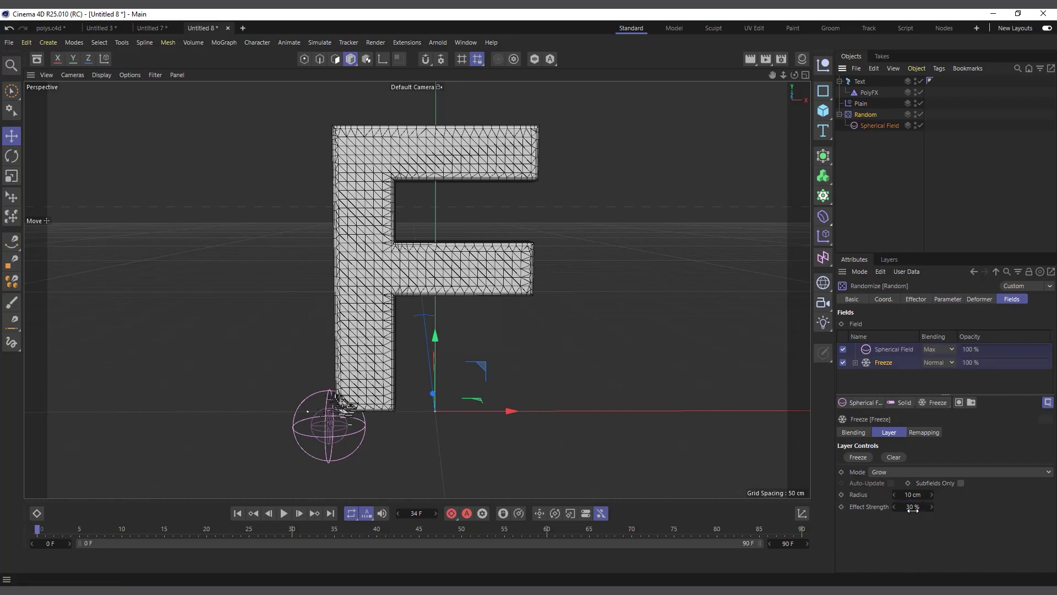
# Add the existing Spherical Field to the Plain effector's fields above Freeze and set its blending mode to Max.
pyautogui.click(860, 104)
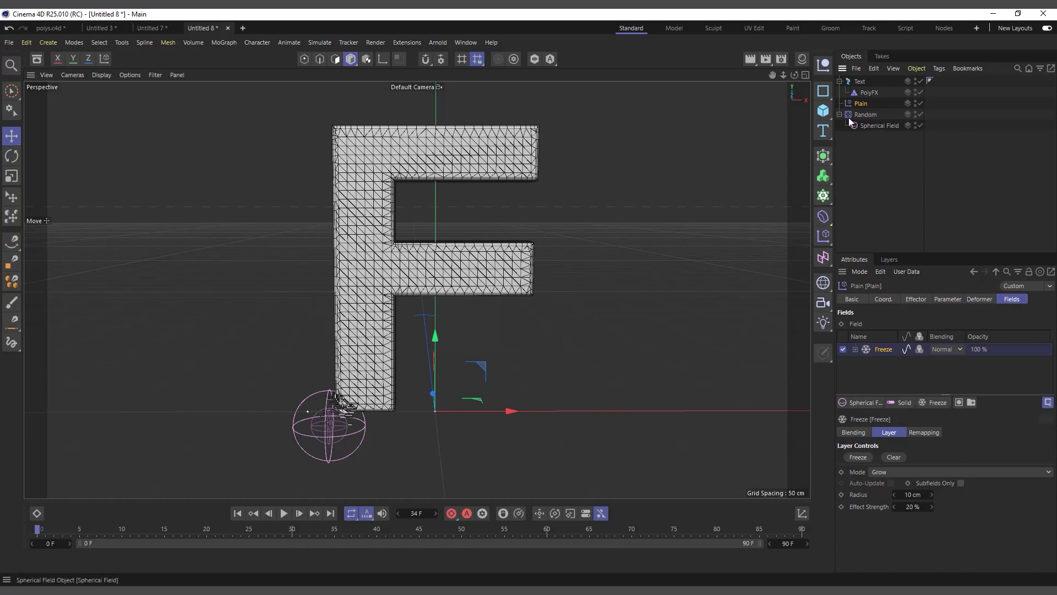
pyautogui.moveTo(875, 130); pyautogui.dragTo(889, 347)
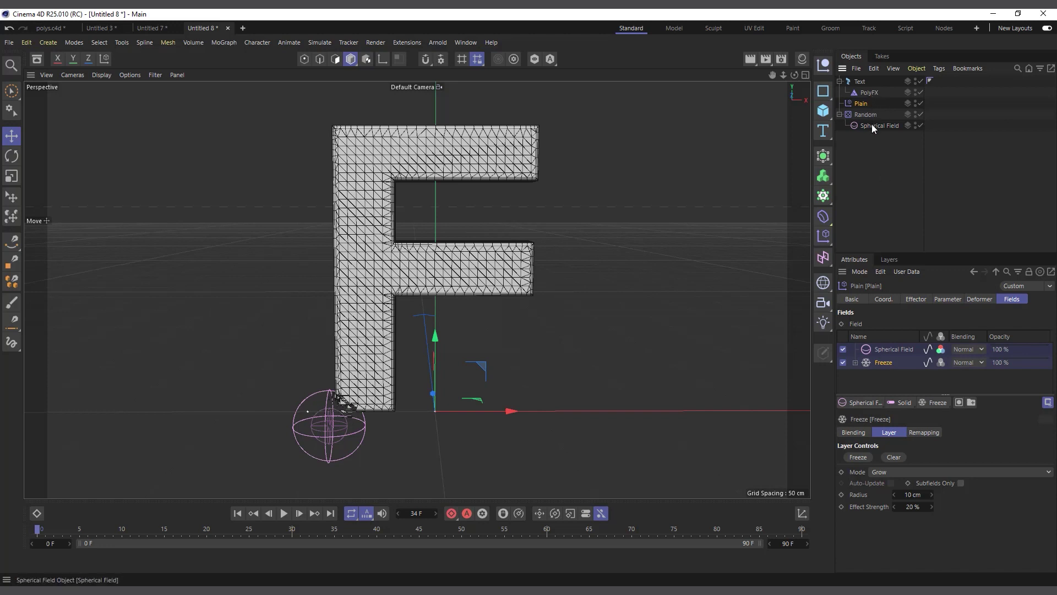
pyautogui.click(896, 351)
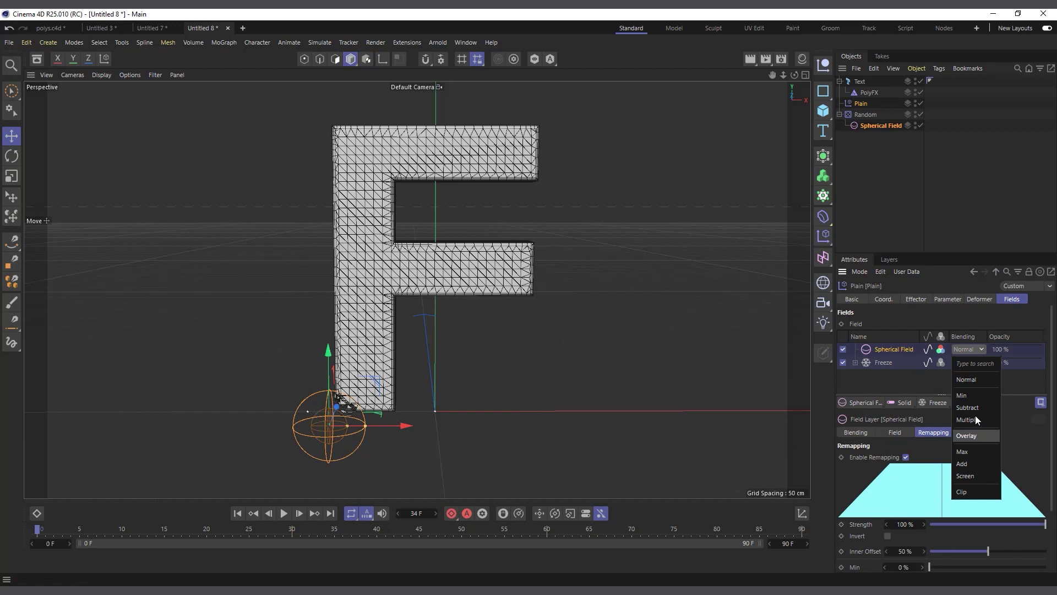
pyautogui.click(970, 451)
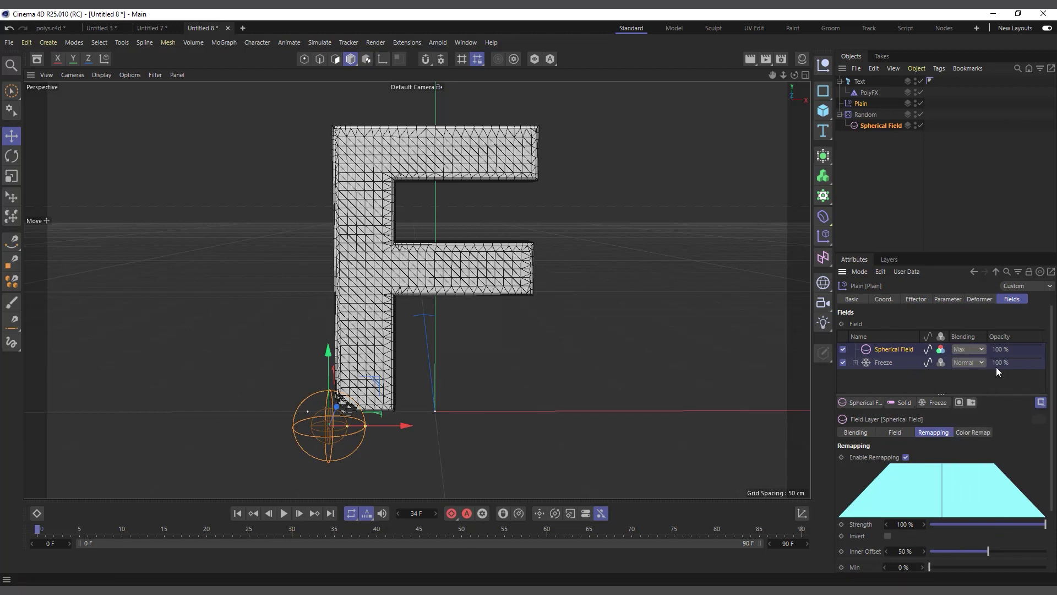
# Check the Plain effector's Freeze layer, play the animation twice to examine the combined disintegration, and return to the start.
pyautogui.click(862, 104)
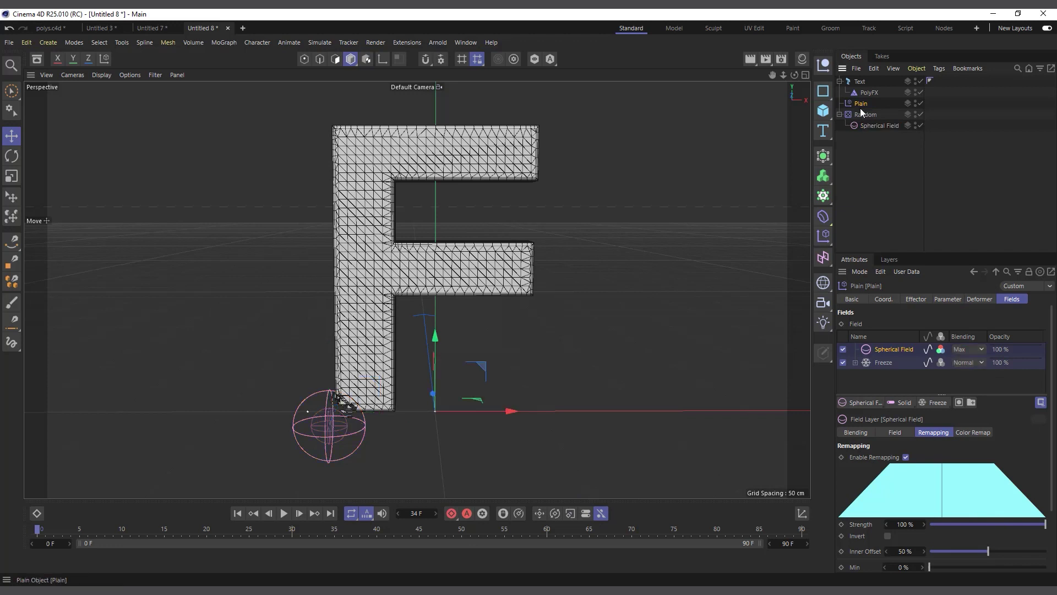
pyautogui.click(884, 363)
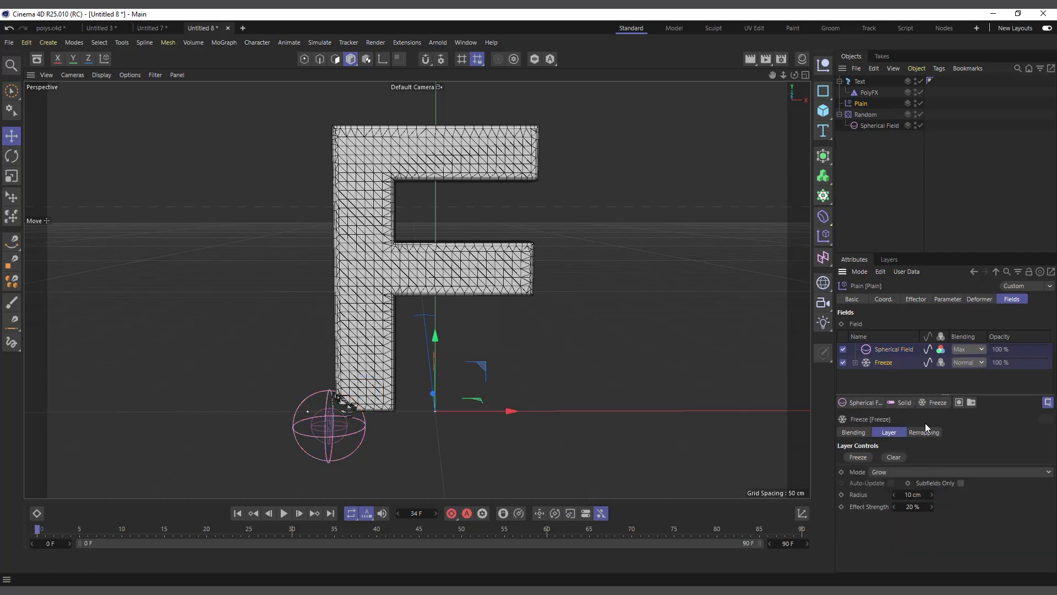
pyautogui.click(284, 513)
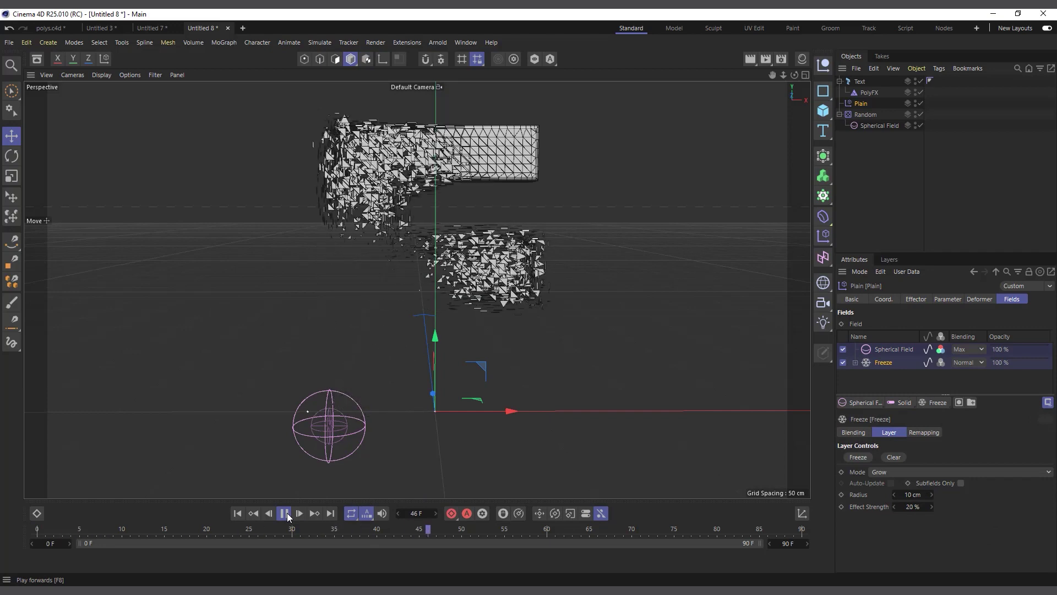
pyautogui.click(238, 513)
pyautogui.click(284, 513)
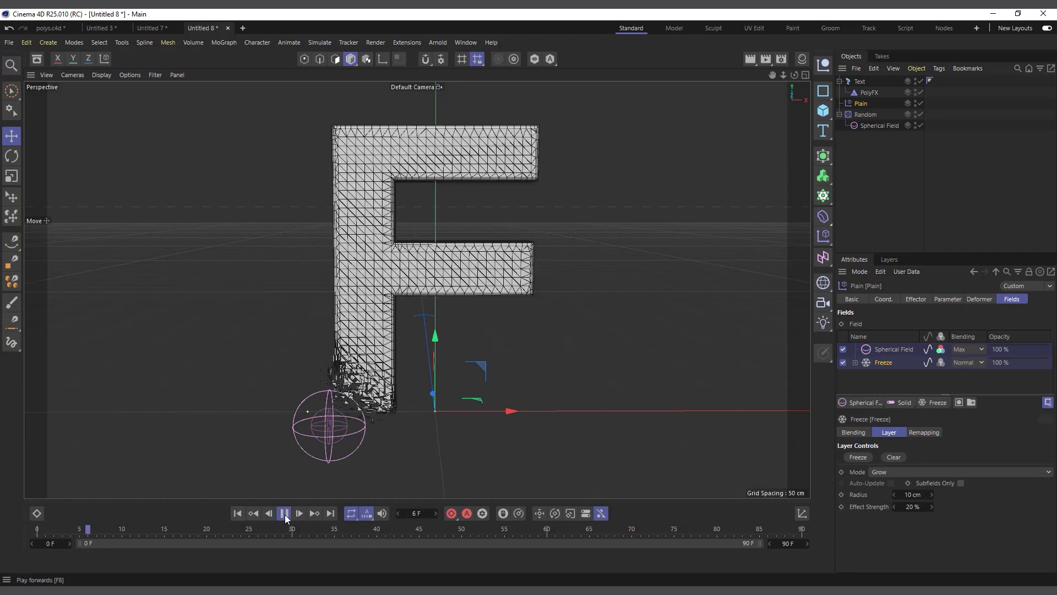
pyautogui.click(238, 514)
# Enable rotation in the Random effector's transform with H 104°, P 114° and B 130°.
pyautogui.click(867, 114)
pyautogui.click(917, 299)
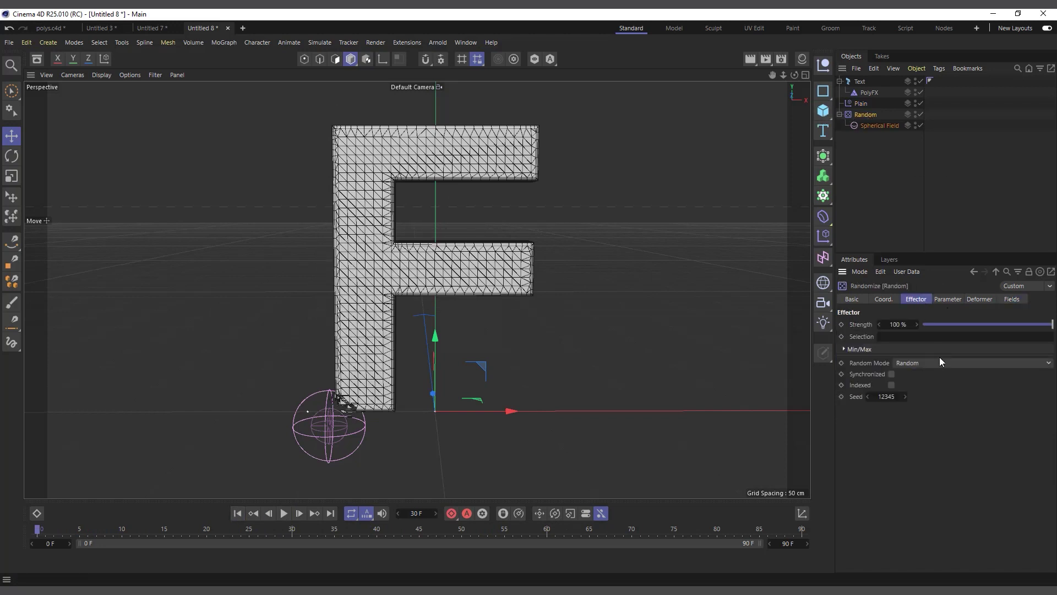
pyautogui.click(953, 299)
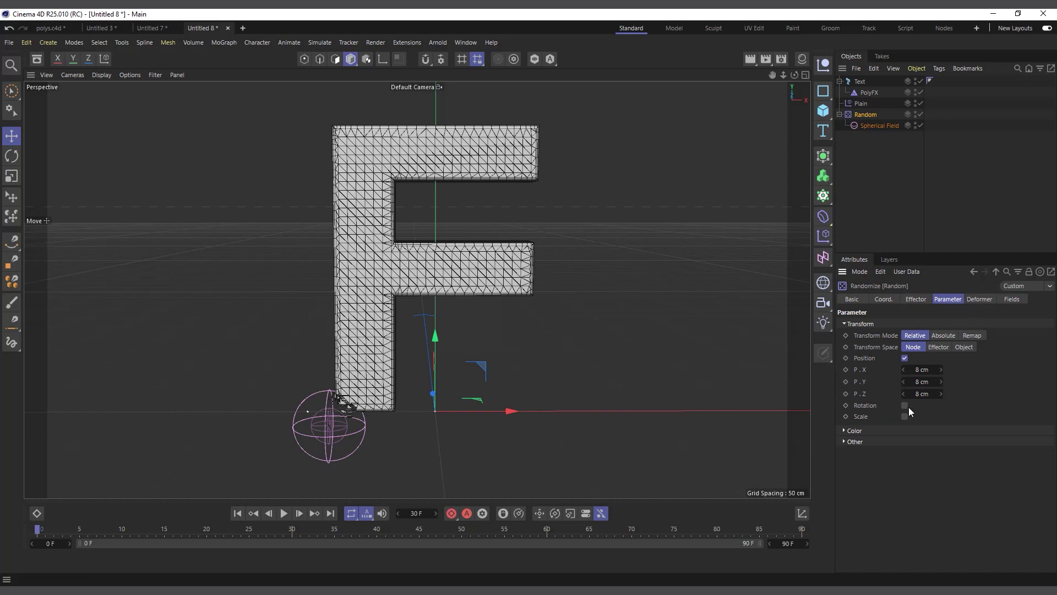
pyautogui.moveTo(904, 416); pyautogui.dragTo(914, 429)
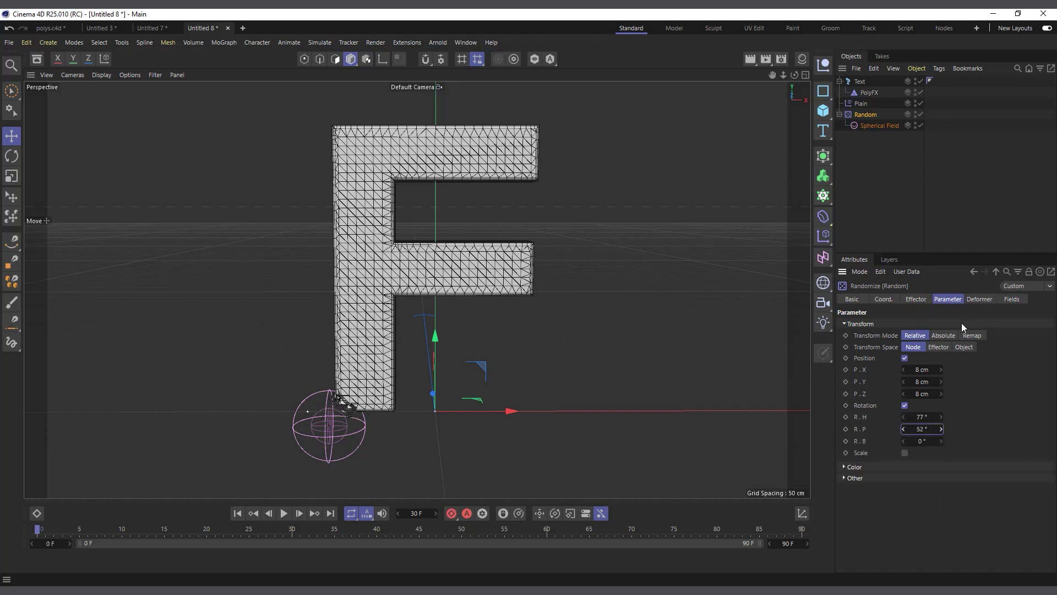
pyautogui.moveTo(920, 441)
pyautogui.mouseDown()
pyautogui.moveTo(926, 417)
pyautogui.moveTo(926, 441)
pyautogui.mouseUp()
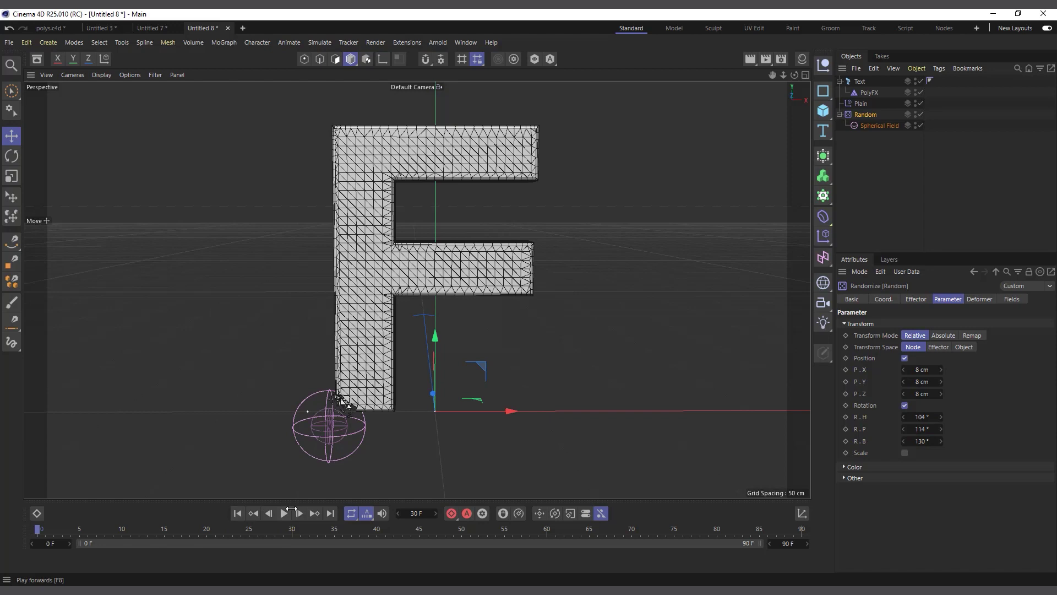
# Play the animation to check the rotating fragments, stop it, and return to the first frame.
pyautogui.click(282, 515)
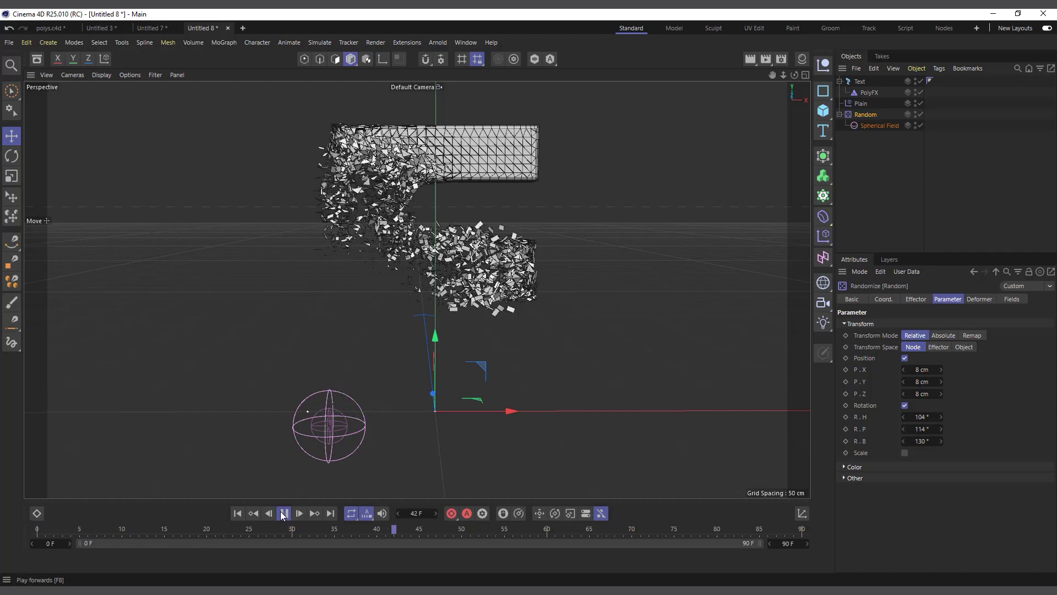
pyautogui.click(282, 514)
pyautogui.click(238, 514)
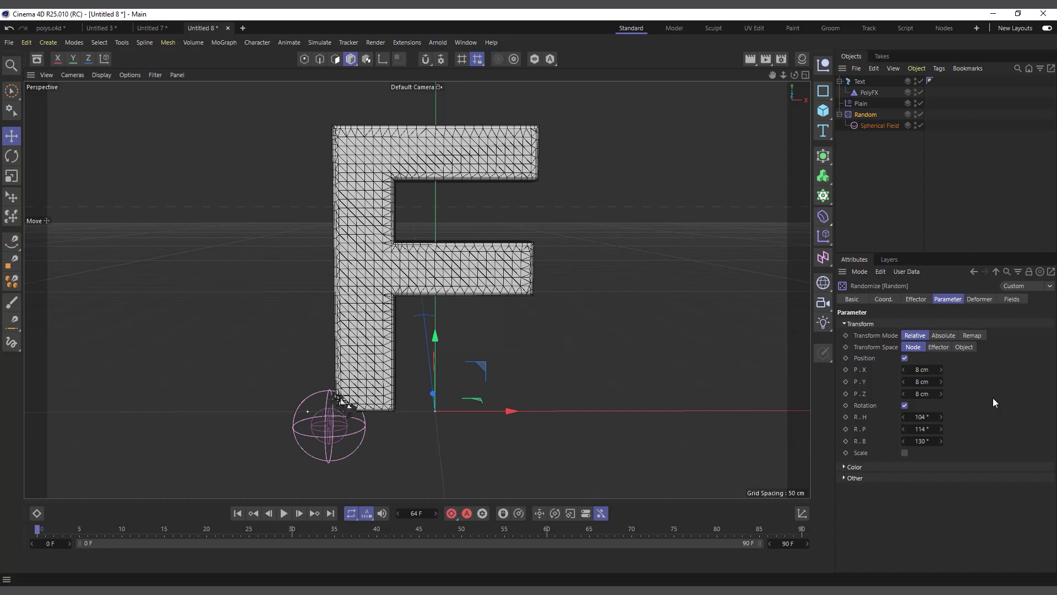
# Enable scale in the Random effector's transform with X 0.09, Y 0.43 and Z 0.32.
pyautogui.click(906, 454)
pyautogui.click(922, 487)
pyautogui.press('Tab')
pyautogui.write('0.43')
pyautogui.press('Tab')
pyautogui.write('0.25')
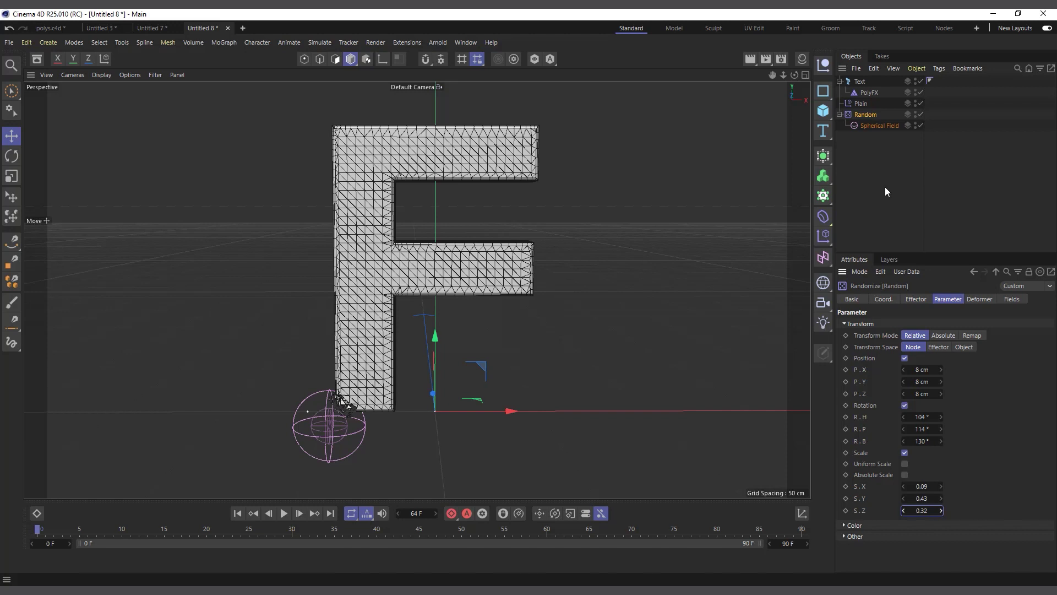
# Add a Time effector to the PolyFX object and place it below the Random effector in the object hierarchy.
pyautogui.click(848, 188)
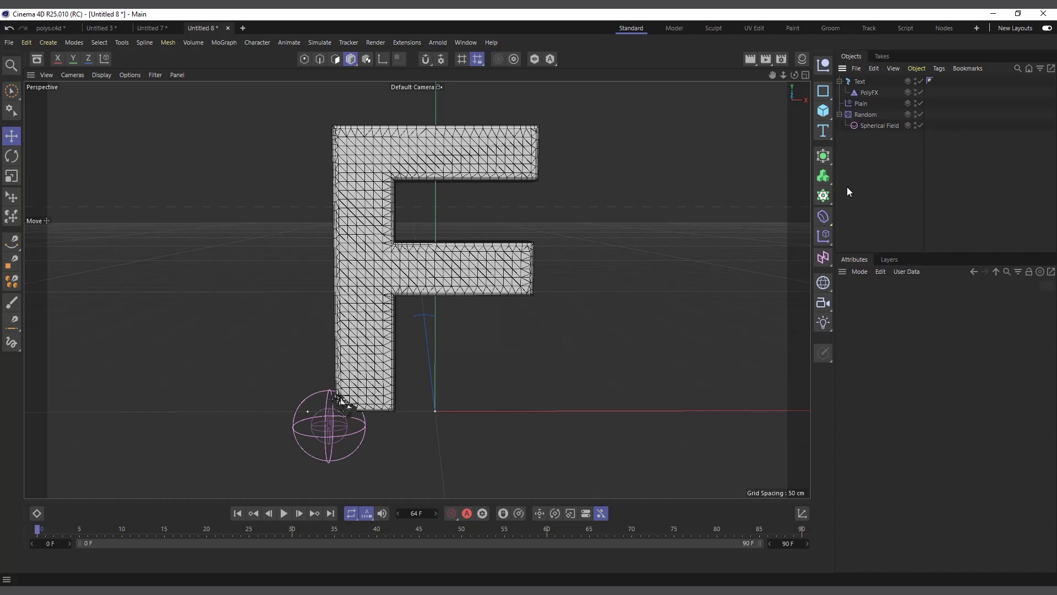
pyautogui.click(870, 93)
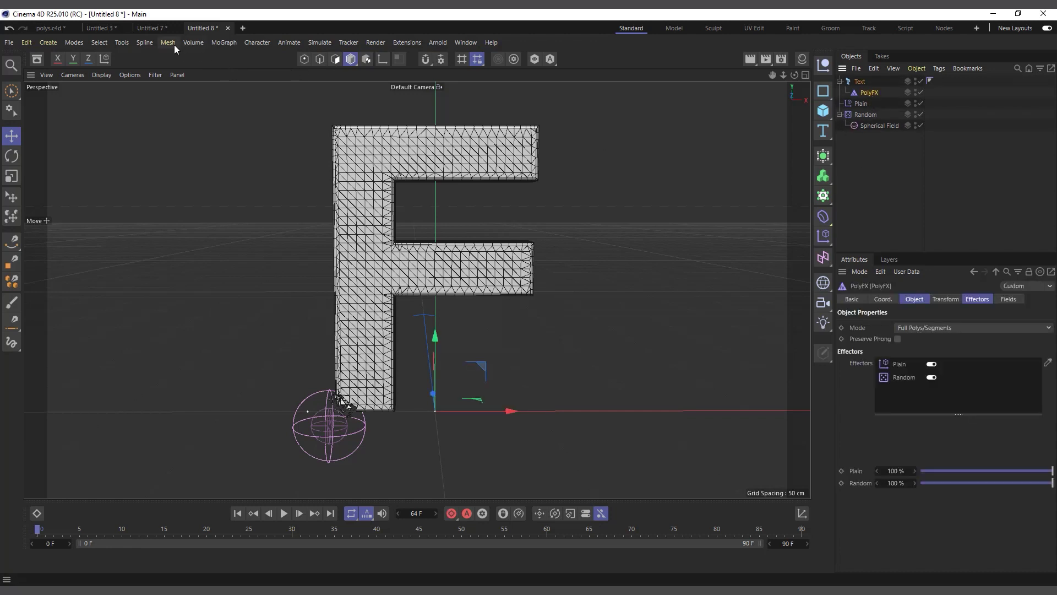
pyautogui.click(224, 42)
pyautogui.moveTo(242, 60)
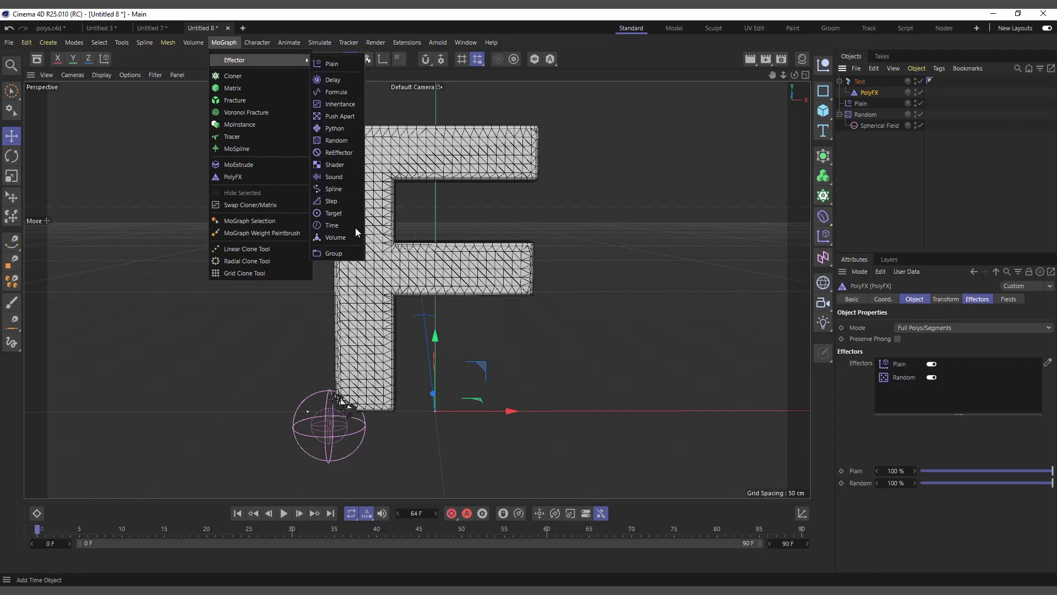
pyautogui.click(339, 226)
pyautogui.moveTo(874, 176); pyautogui.dragTo(865, 139)
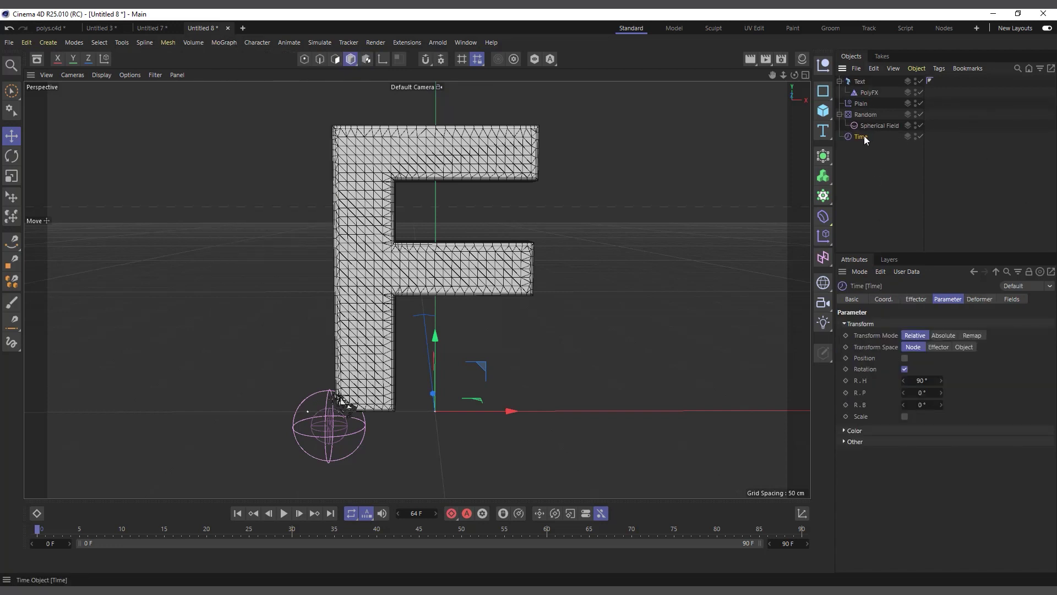
# Add a Freeze layer to the Time effector's fields, in Grow mode with an effect strength of 30%.
pyautogui.click(1010, 300)
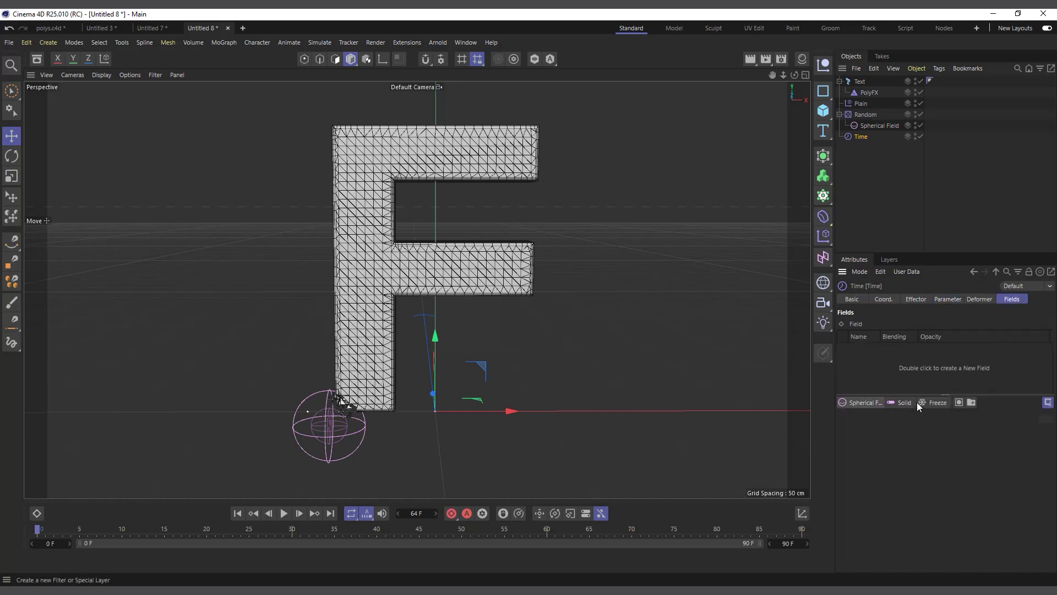
pyautogui.click(937, 402)
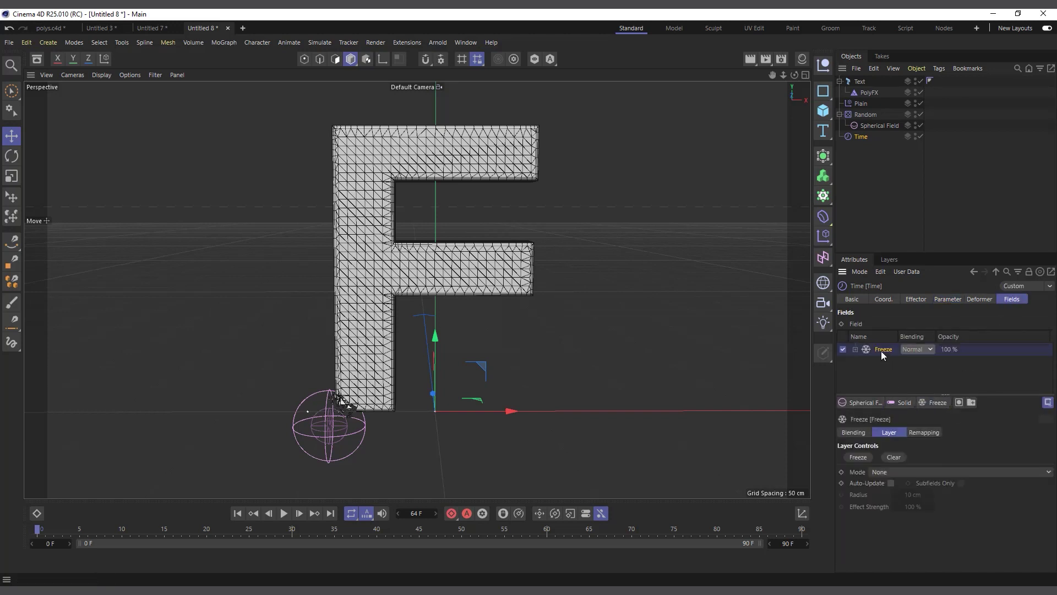
pyautogui.click(895, 472)
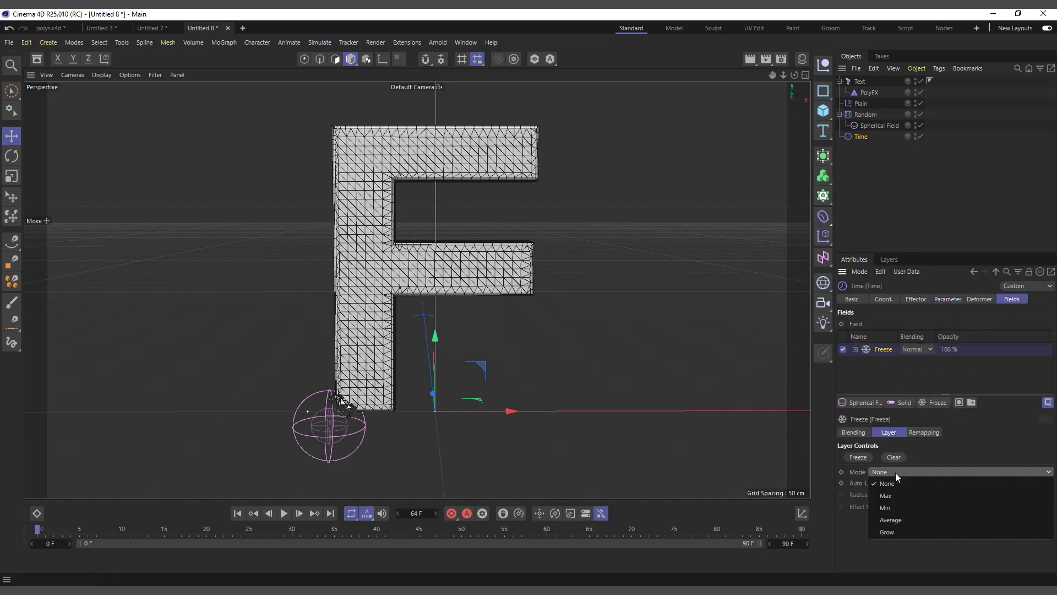
pyautogui.click(900, 534)
pyautogui.doubleClick(913, 507)
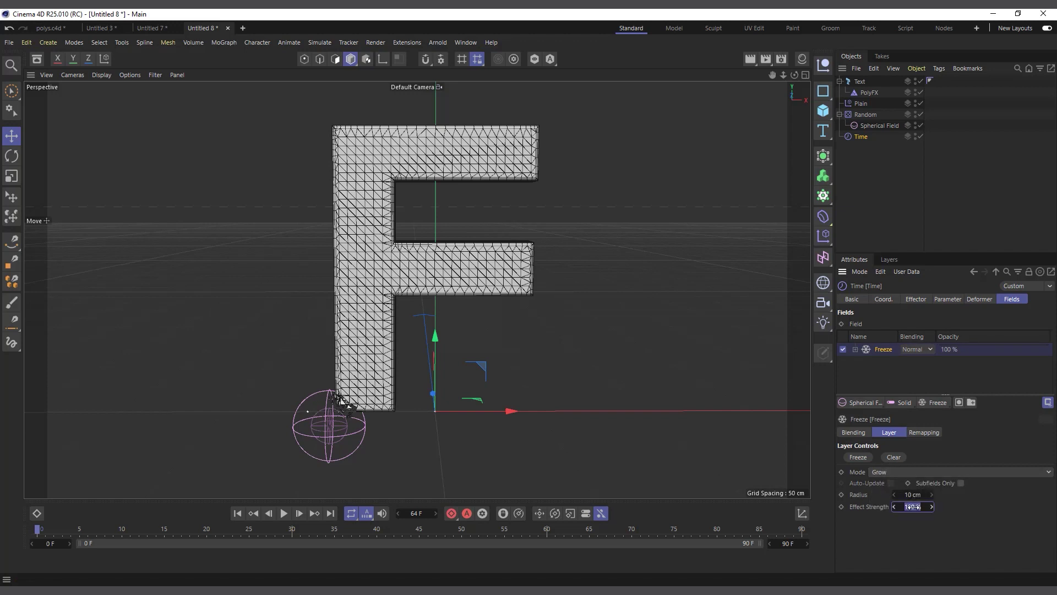
pyautogui.write('30')
pyautogui.press('Return')
# Review the list of effectors assigned to the PolyFX object.
pyautogui.click(862, 92)
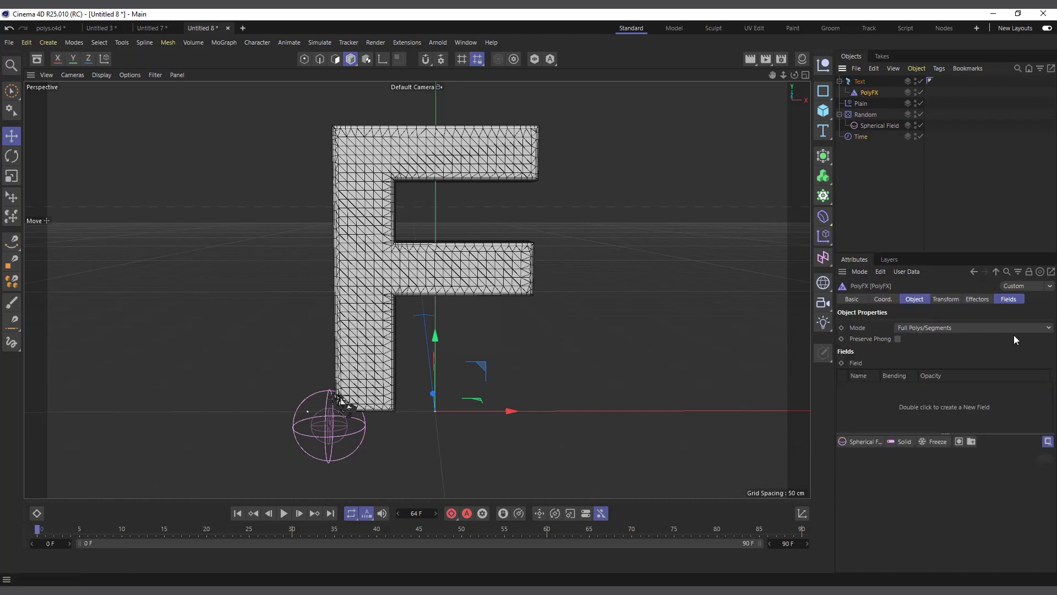
pyautogui.click(985, 299)
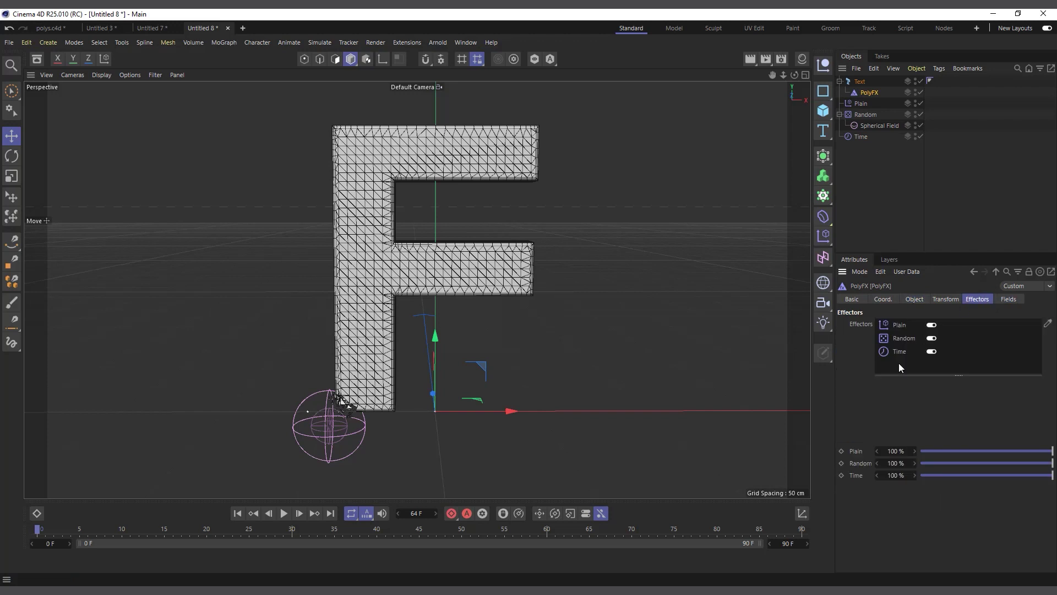
pyautogui.moveTo(901, 329); pyautogui.dragTo(903, 358)
# Add the existing Spherical Field above the Freeze layer in the Time effector's fields, with blending set to Max.
pyautogui.click(862, 137)
pyautogui.click(1015, 301)
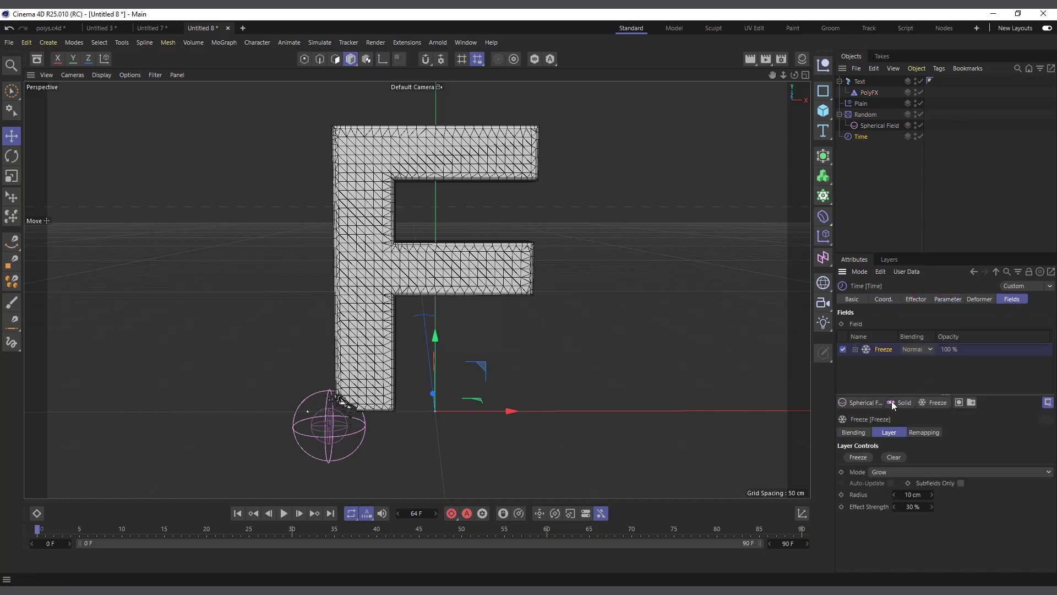
pyautogui.moveTo(871, 127); pyautogui.dragTo(890, 342)
pyautogui.click(935, 349)
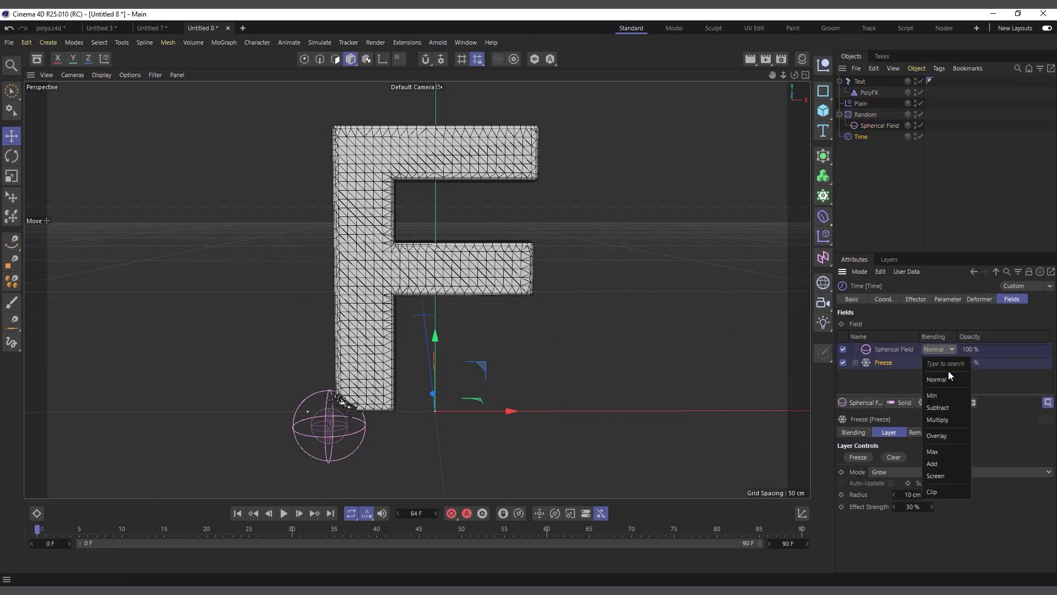
pyautogui.click(950, 451)
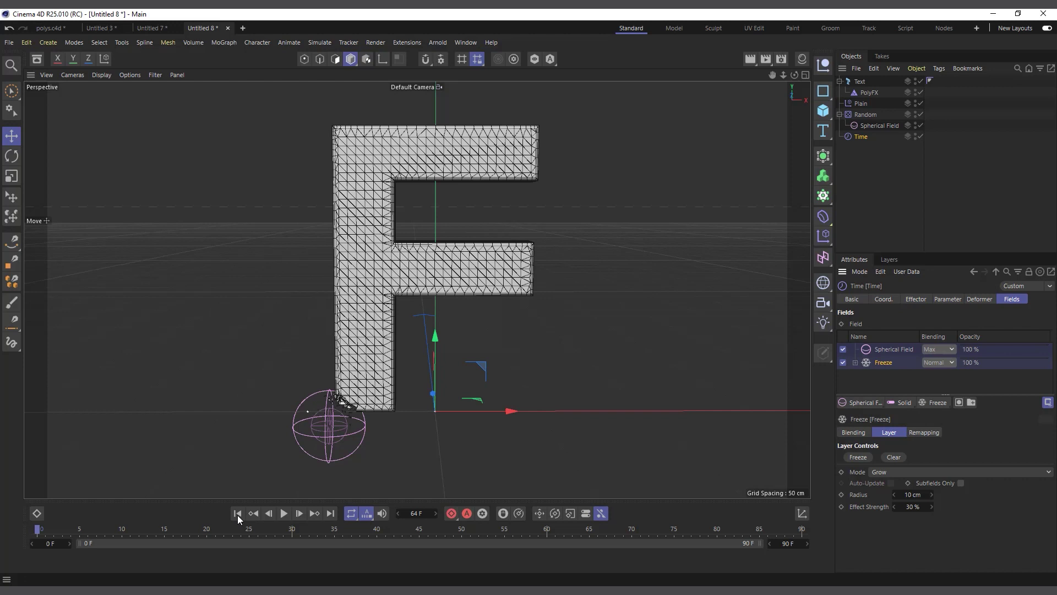
# Play the animation to check the Time effector's influence, stop it, and return to the first frame.
pyautogui.click(285, 513)
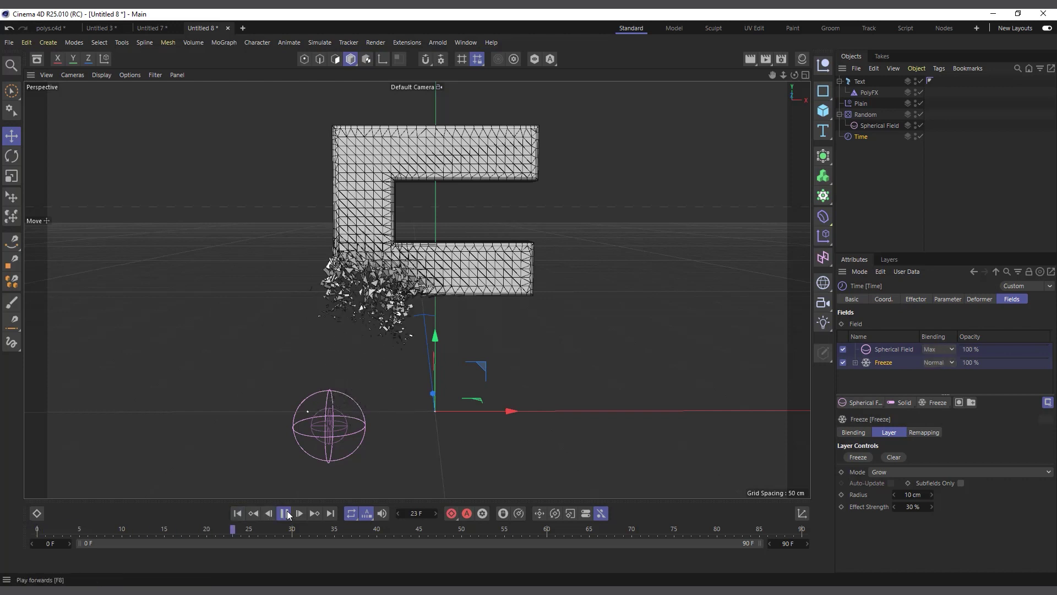
pyautogui.click(285, 513)
pyautogui.click(238, 513)
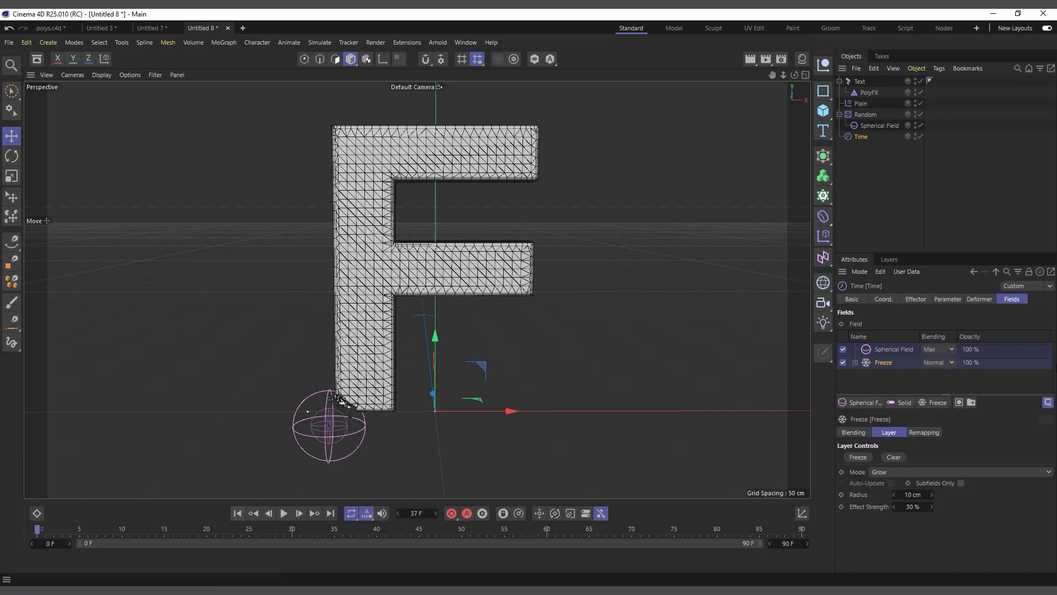
# Set the Time effector's rotation to P 72° and B 56°.
pyautogui.click(948, 299)
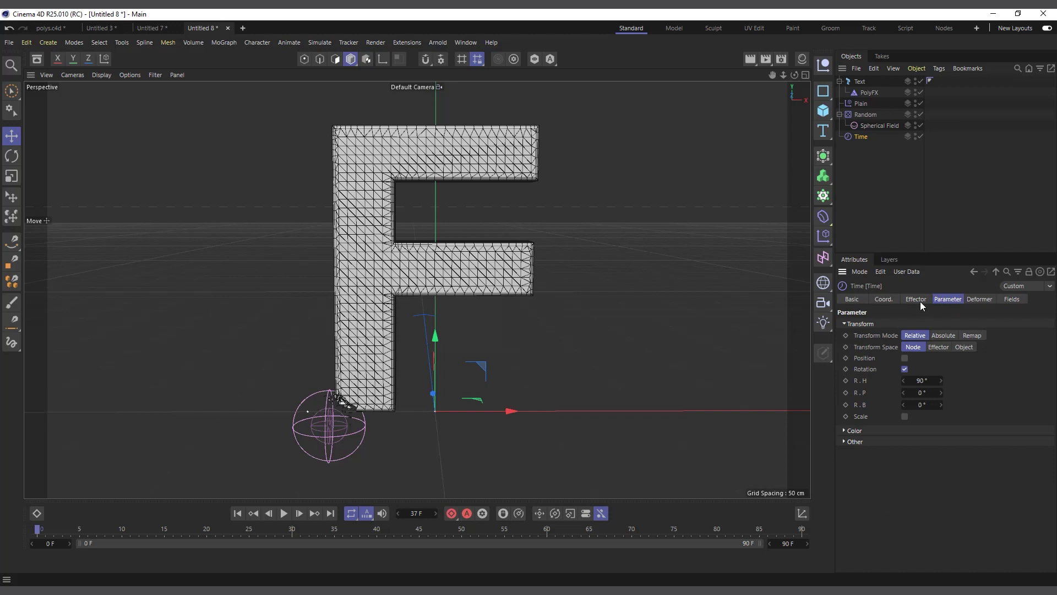
pyautogui.click(920, 299)
pyautogui.click(943, 299)
pyautogui.moveTo(931, 392)
pyautogui.mouseDown()
pyautogui.moveTo(957, 393)
pyautogui.moveTo(924, 400)
pyautogui.mouseUp()
# Enable position in the Time effector's transform with Z 23 cm.
pyautogui.click(904, 358)
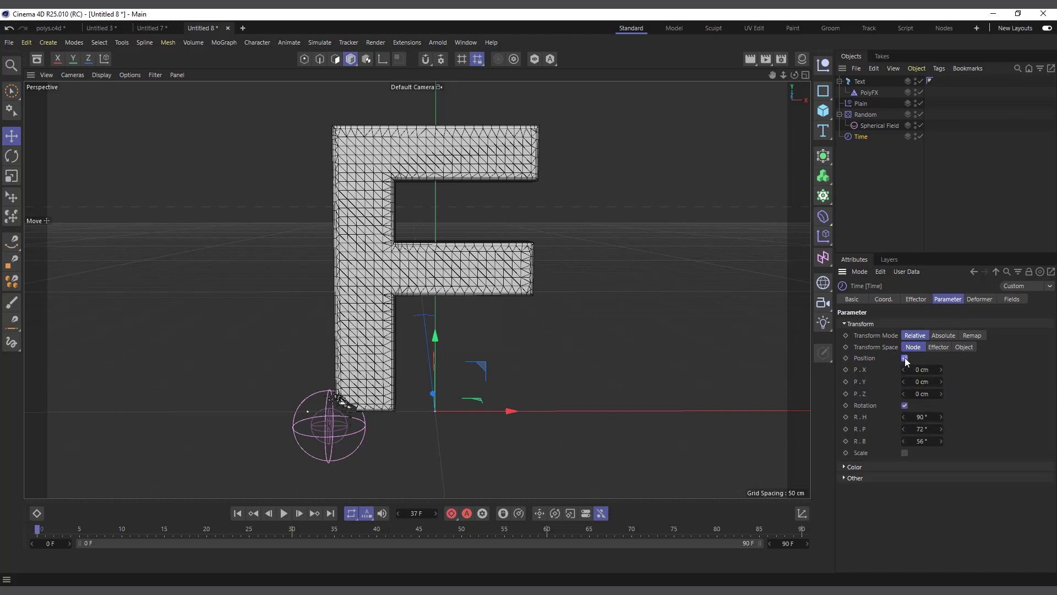
pyautogui.moveTo(920, 394); pyautogui.dragTo(958, 393)
pyautogui.moveTo(922, 394); pyautogui.dragTo(698, 455)
# Play the animation twice from the first frame to examine how the fragments move with the Time effector's position offset.
pyautogui.click(285, 513)
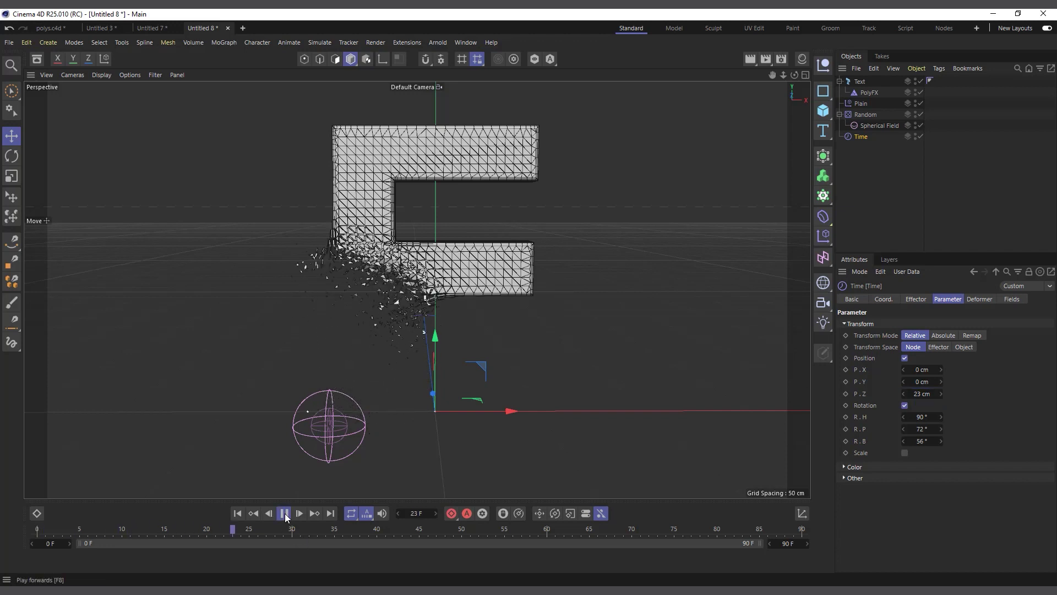
pyautogui.click(240, 514)
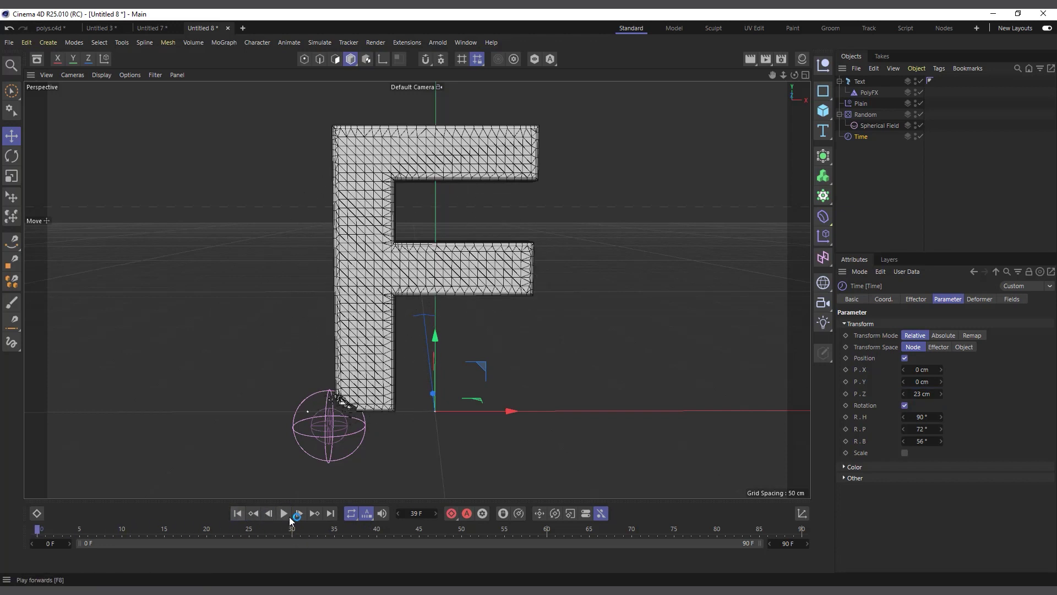
pyautogui.click(287, 515)
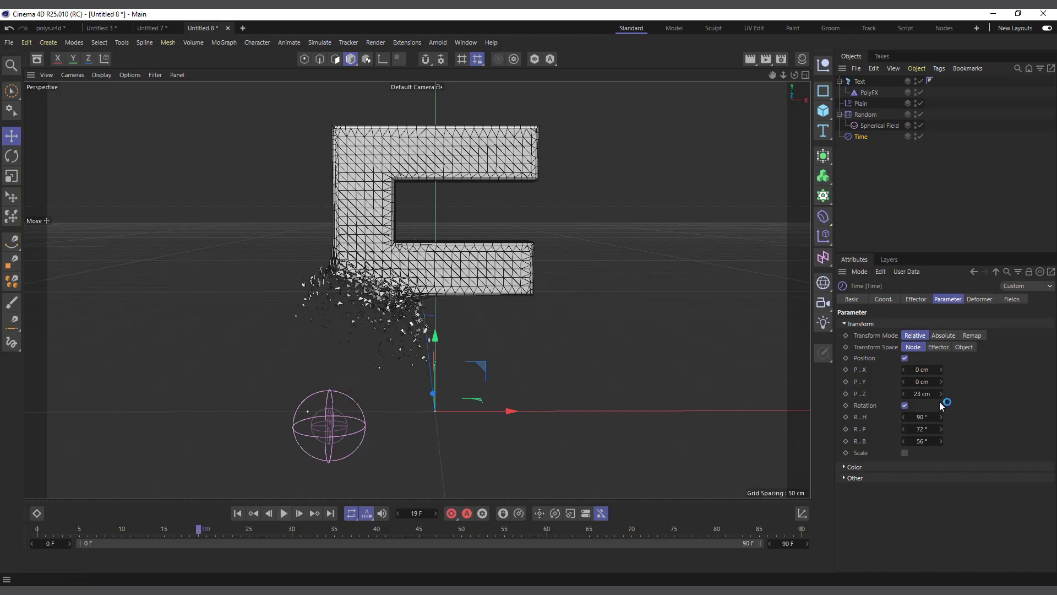
# Set the Time effector's Z position to 15 cm.
pyautogui.click(921, 394)
pyautogui.write('2')
pyautogui.write('15')
pyautogui.press('Return')
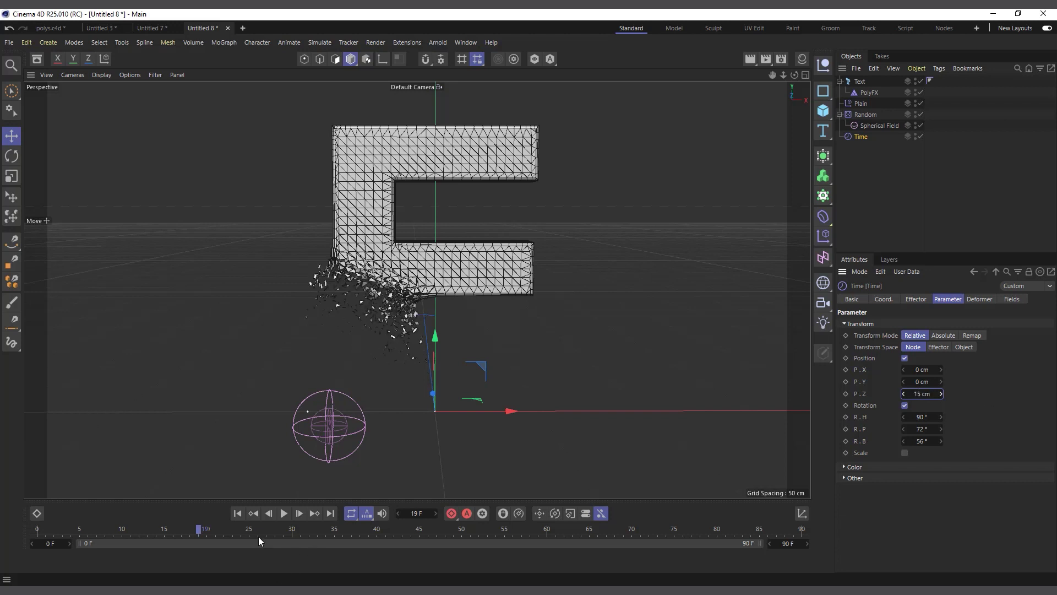
# Replay the animation from the start to check the reduced Z offset, stop it, and return to the first frame.
pyautogui.click(237, 513)
pyautogui.click(285, 514)
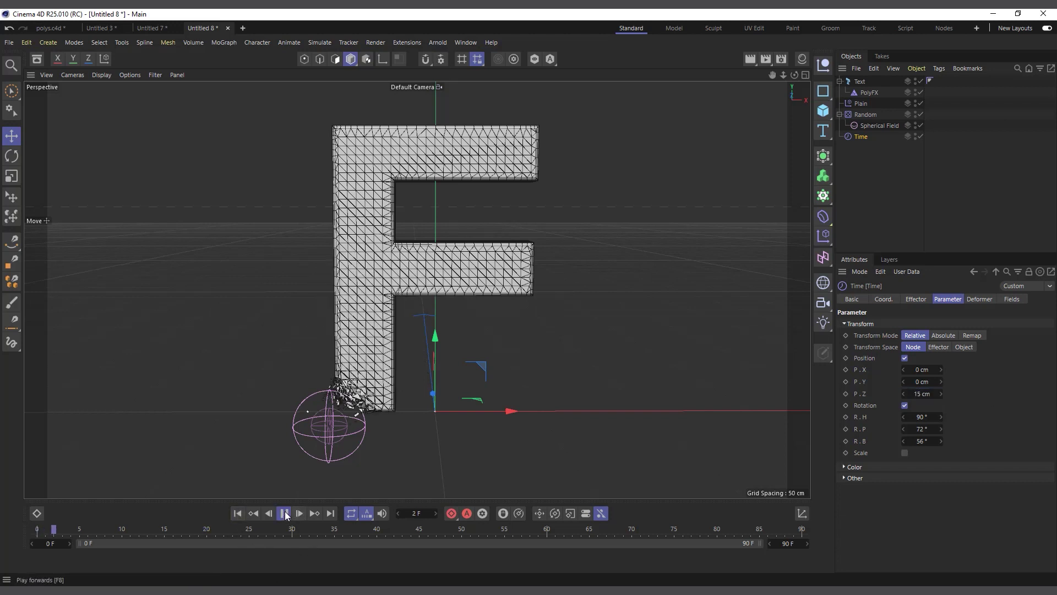
pyautogui.click(283, 513)
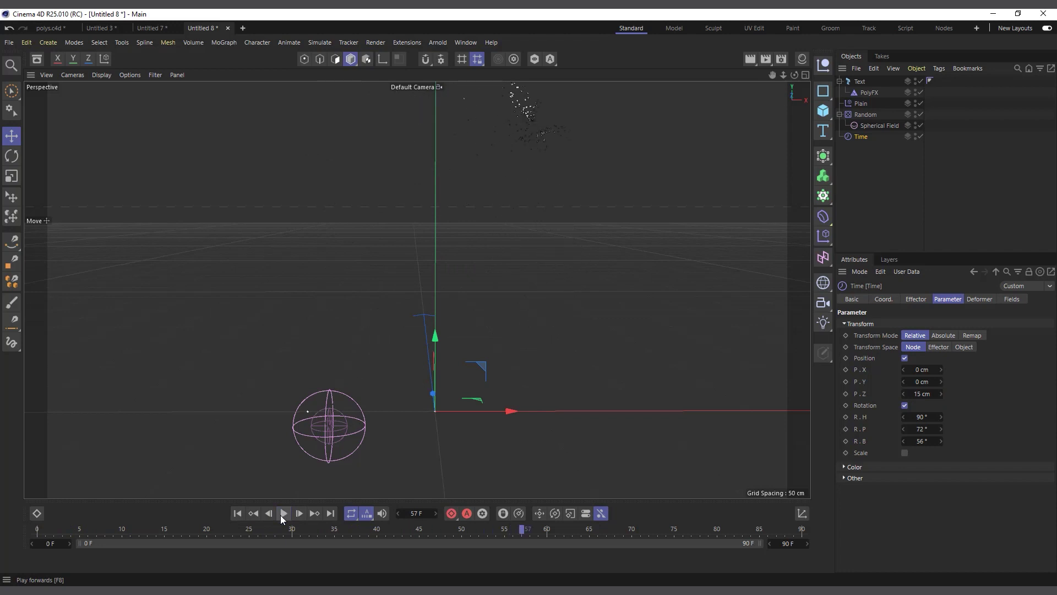
pyautogui.click(243, 514)
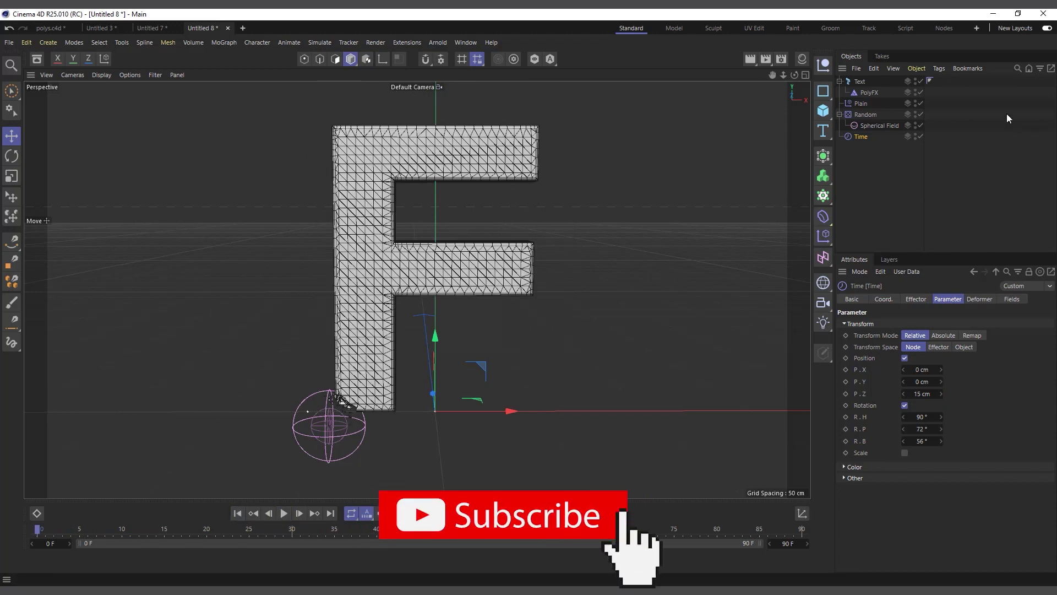
# Enable position in the Plain effector's transform with Z 167 cm.
pyautogui.click(863, 106)
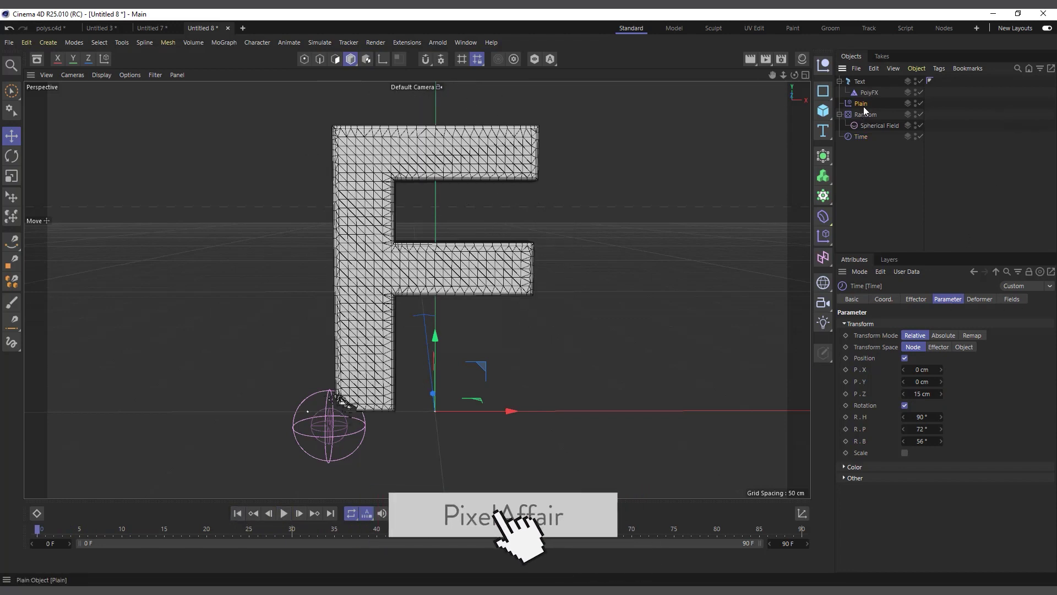
pyautogui.click(905, 358)
pyautogui.moveTo(922, 393); pyautogui.dragTo(964, 393)
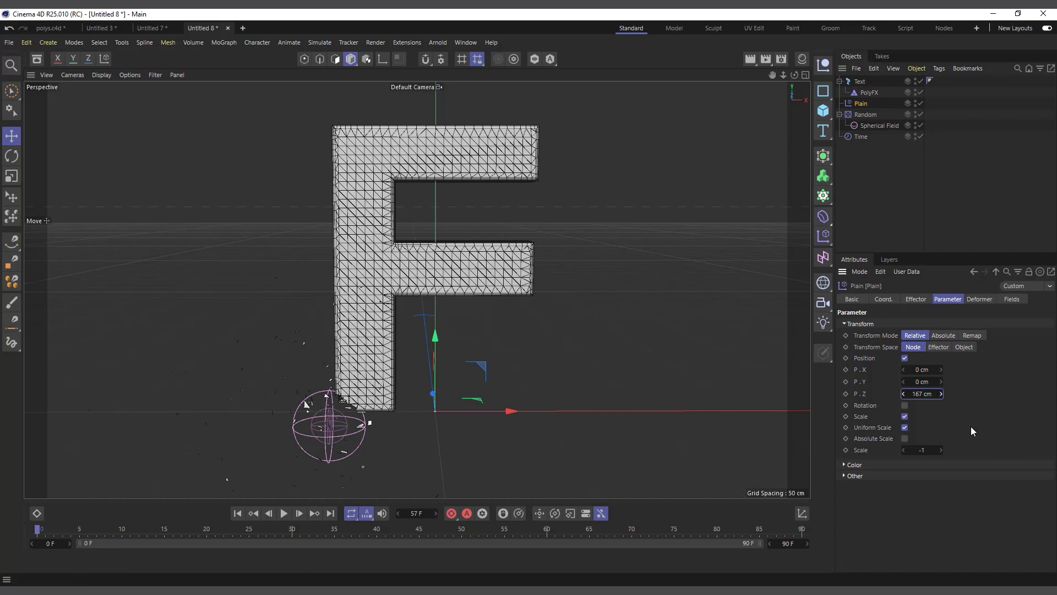
# Switch the Plain effector's transform space to Effector and set its position to X -35 cm and Z 0 cm.
pyautogui.click(938, 347)
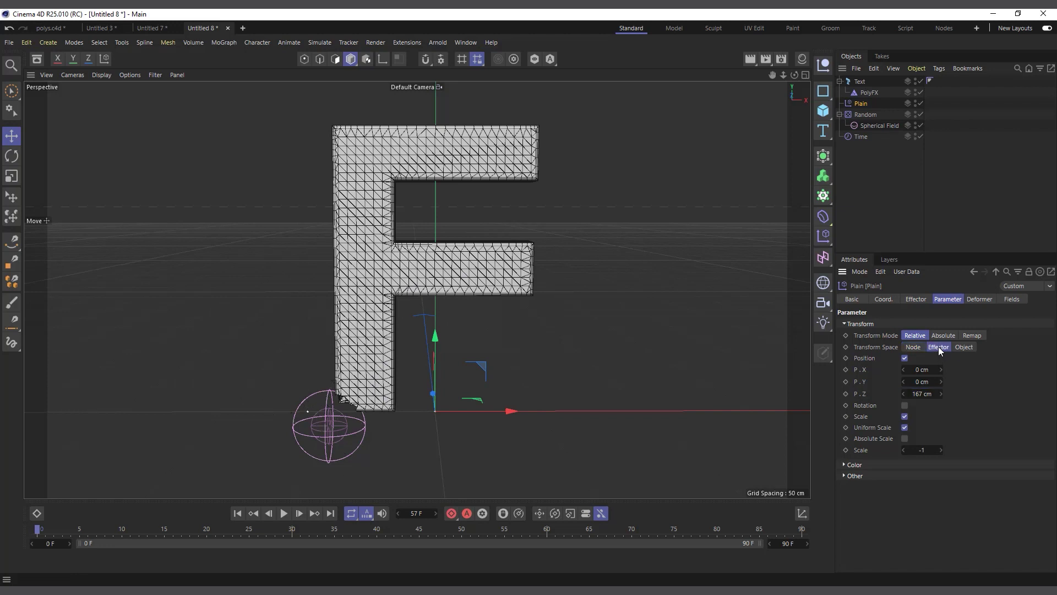
pyautogui.click(920, 394)
pyautogui.write('0')
pyautogui.moveTo(921, 369); pyautogui.dragTo(903, 369)
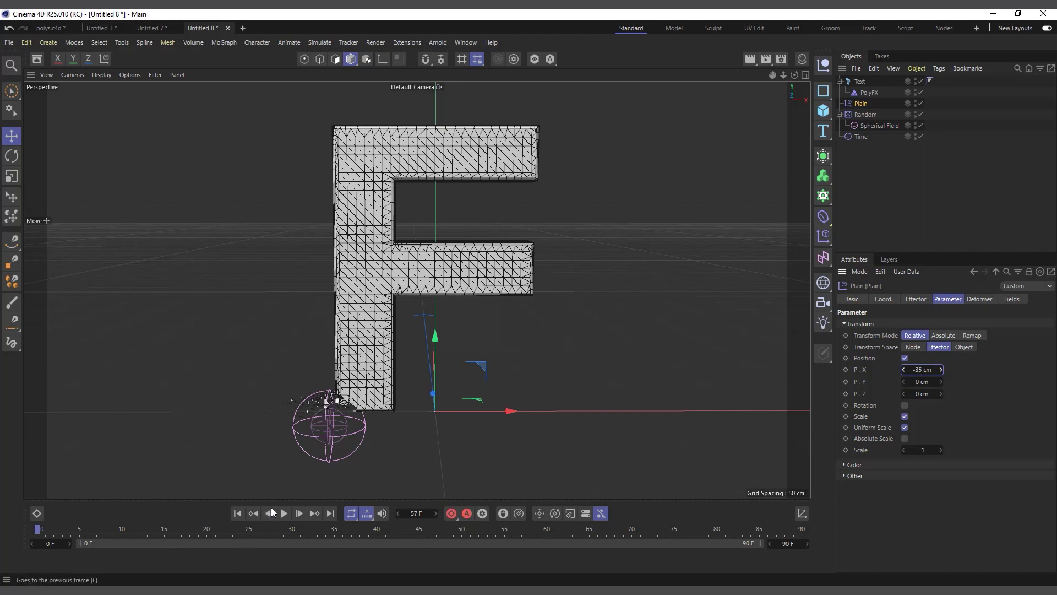
# Play the animation to check the sideways drift of the fragments, stop it, and return to the first frame.
pyautogui.click(286, 513)
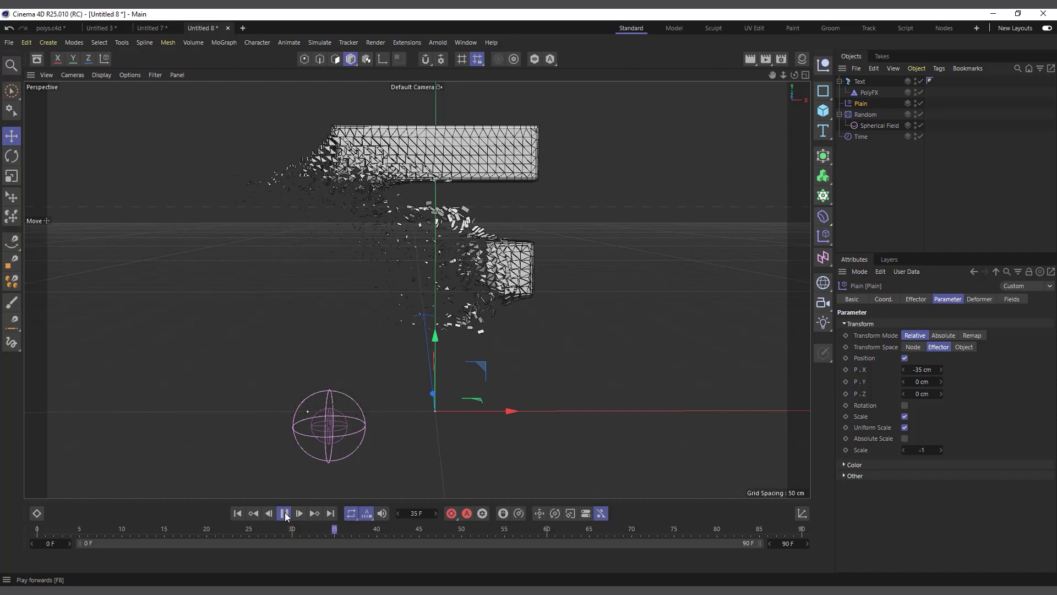
pyautogui.click(285, 512)
pyautogui.click(238, 513)
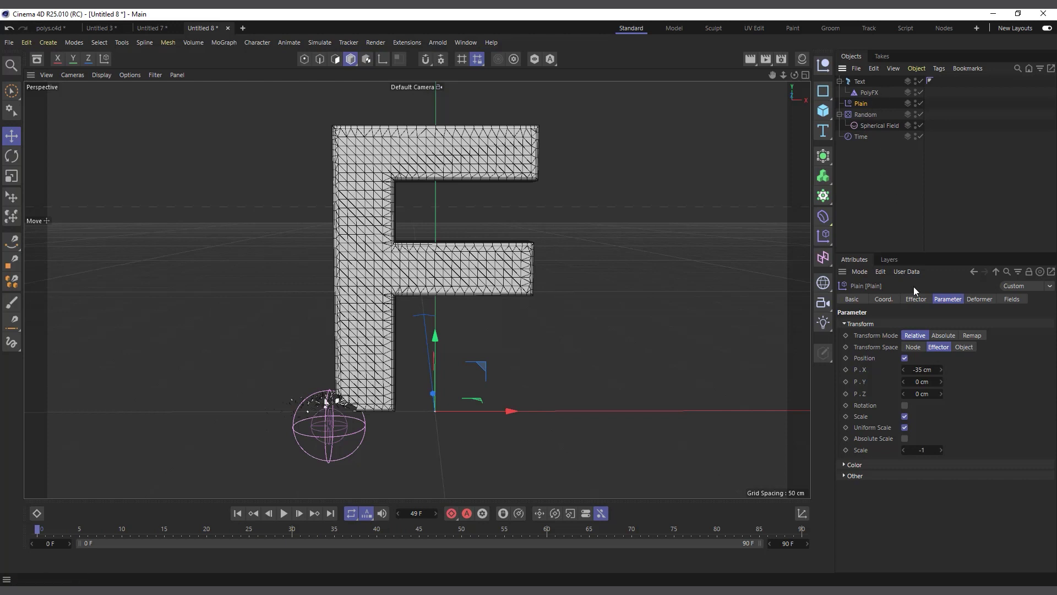
# Set the effect strength of the Plain effector's Freeze layer to 10%.
pyautogui.click(1013, 299)
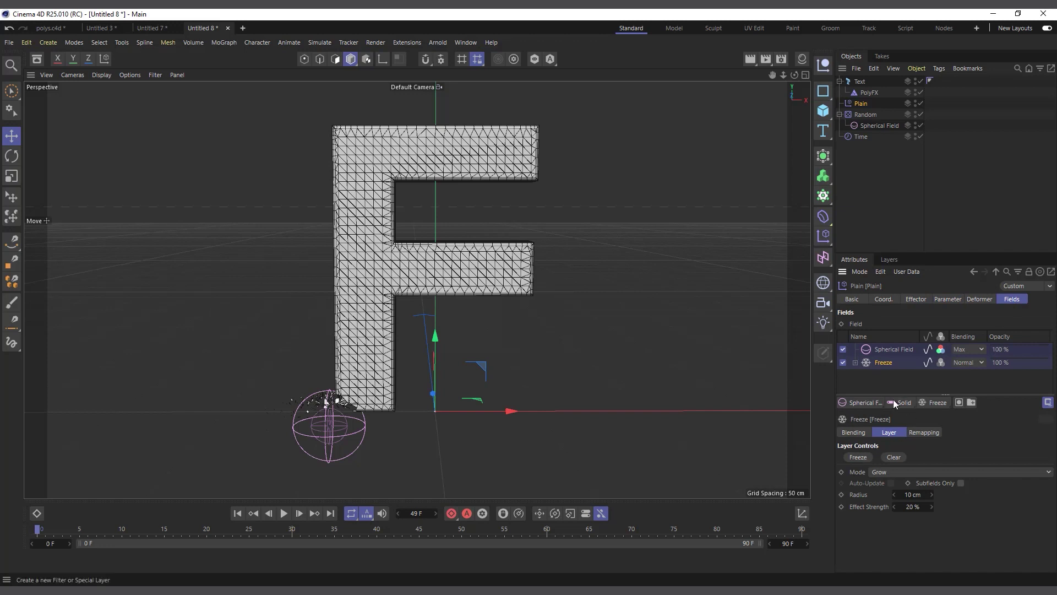
pyautogui.doubleClick(913, 506)
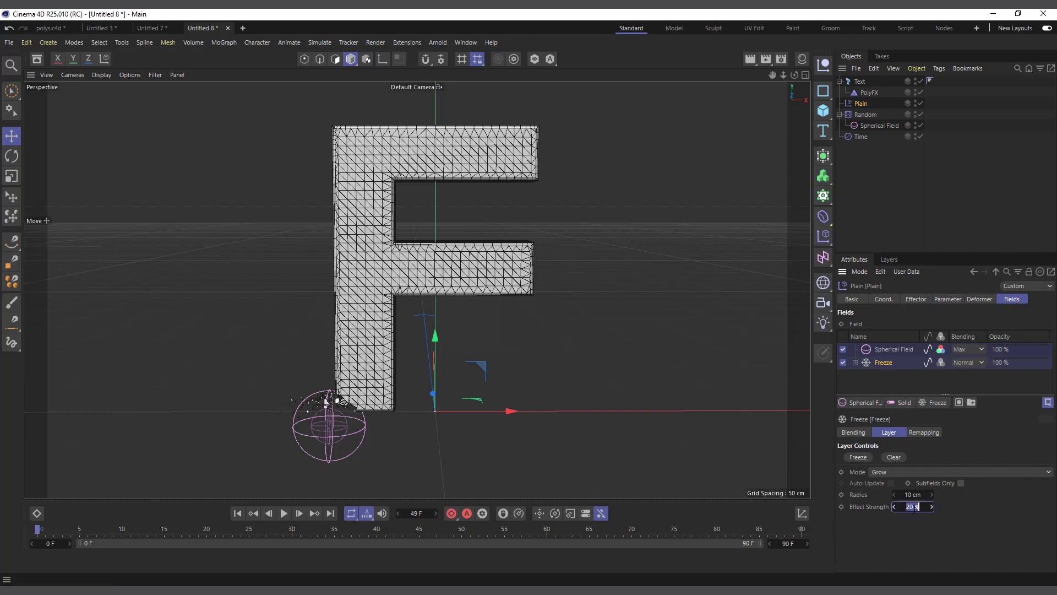
pyautogui.write('10')
pyautogui.press('Return')
# Play the animation to examine the slower shrinking of the fragments, stop it, and restart from the first frame.
pyautogui.click(285, 514)
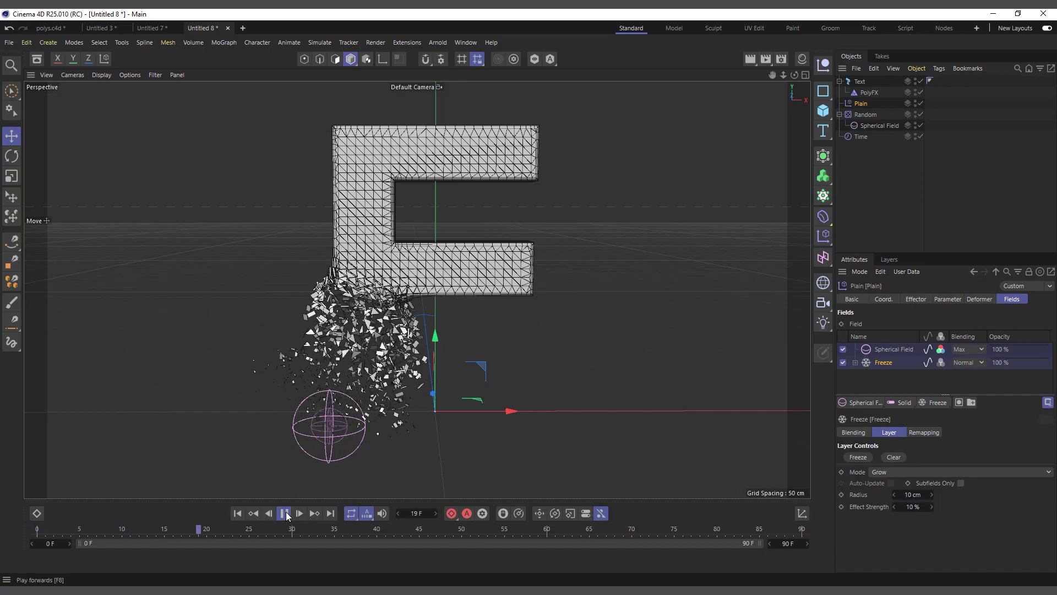
pyautogui.click(284, 514)
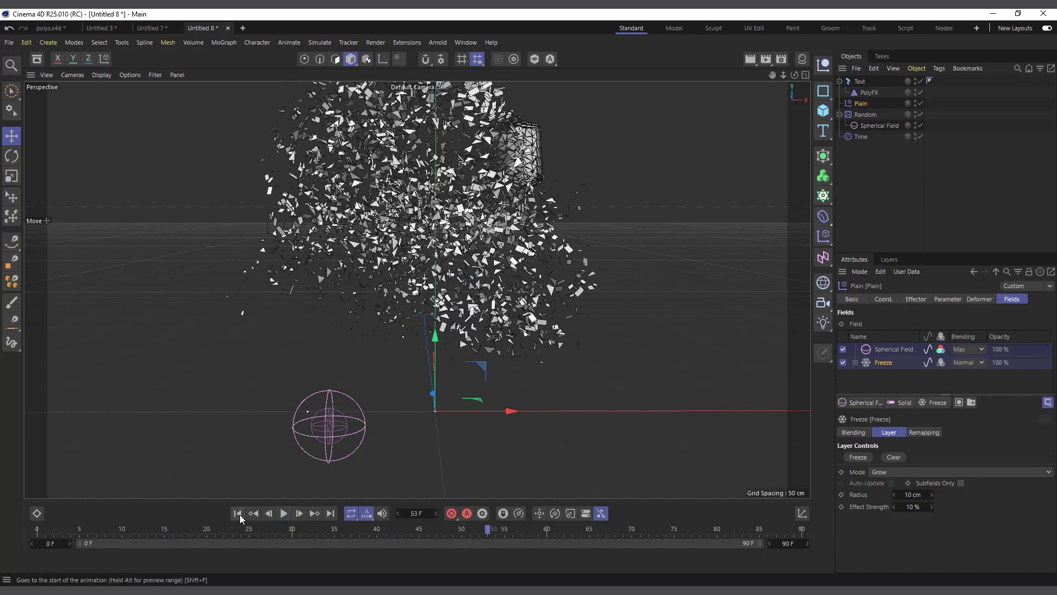
pyautogui.click(237, 513)
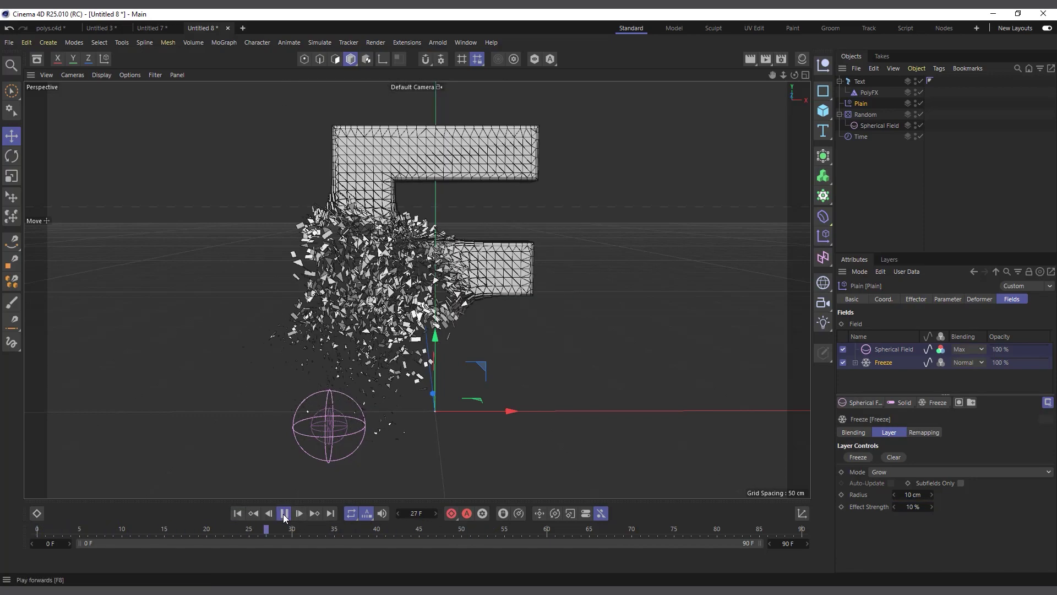
# Replay the animation to examine how the fragments of the F drift and shrink, and return to the first frame.
pyautogui.click(285, 513)
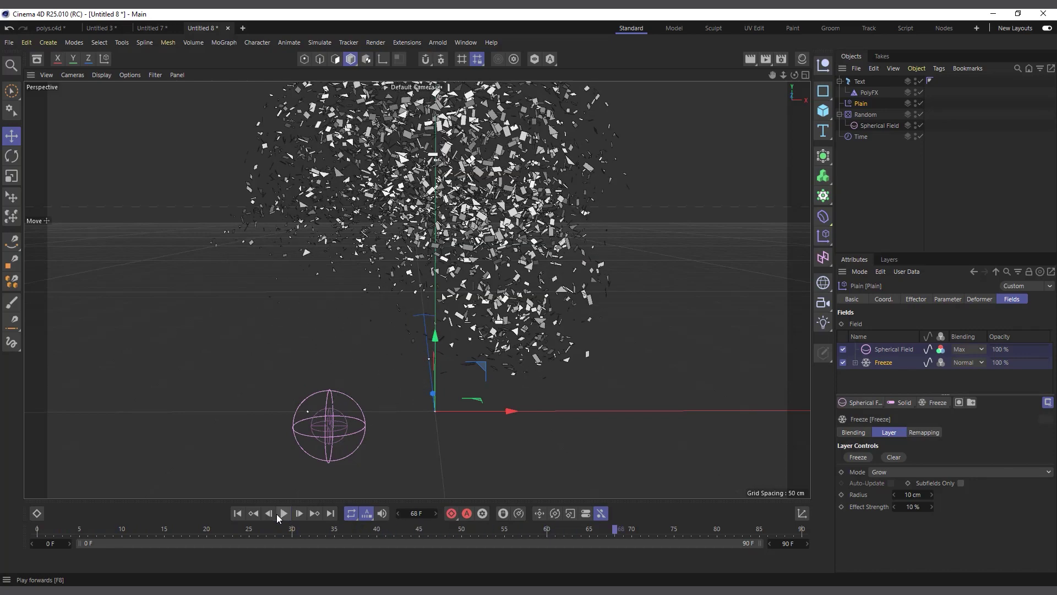
pyautogui.click(236, 513)
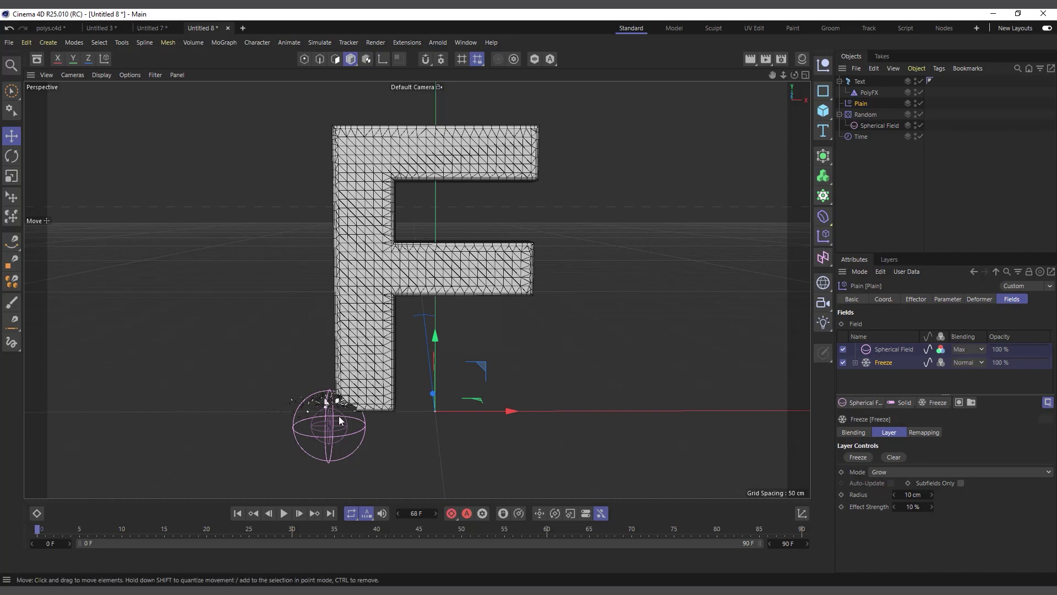
pyautogui.scroll(-2, 262, 383)
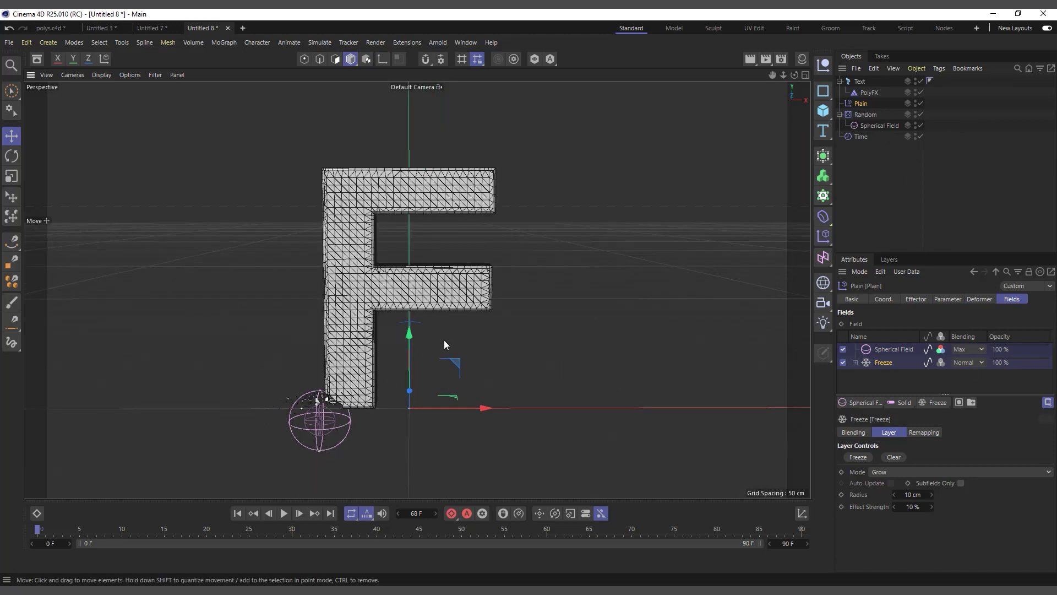
pyautogui.scroll(1, 341, 358)
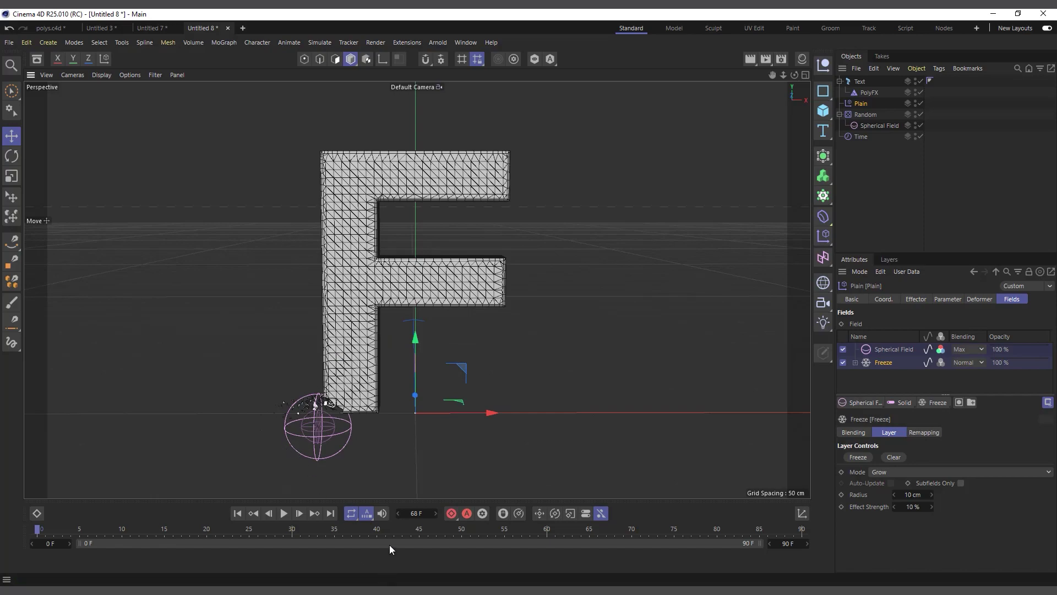
pyautogui.click(284, 514)
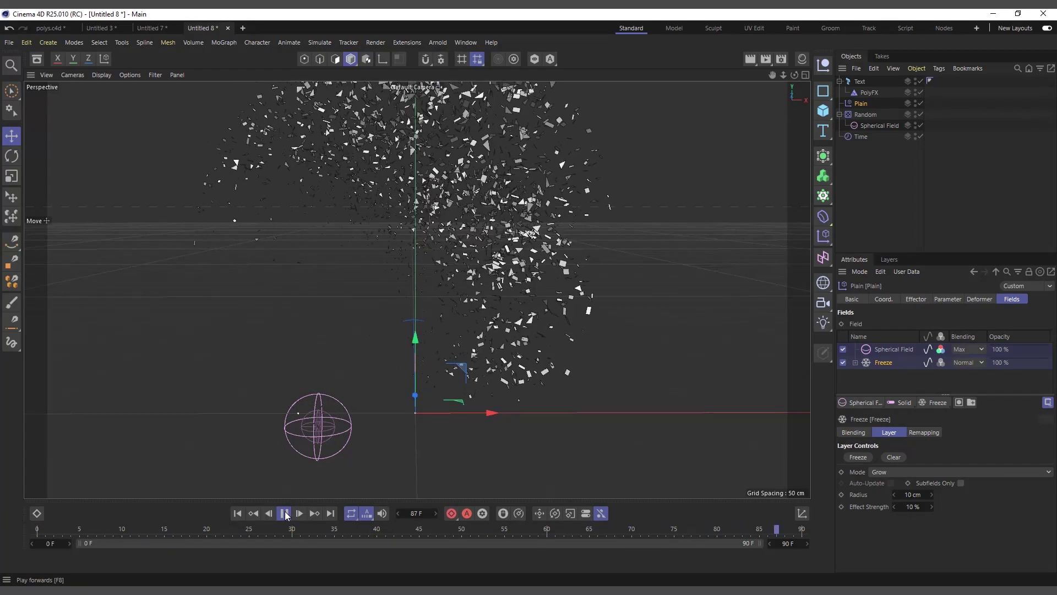
pyautogui.click(284, 513)
pyautogui.click(283, 513)
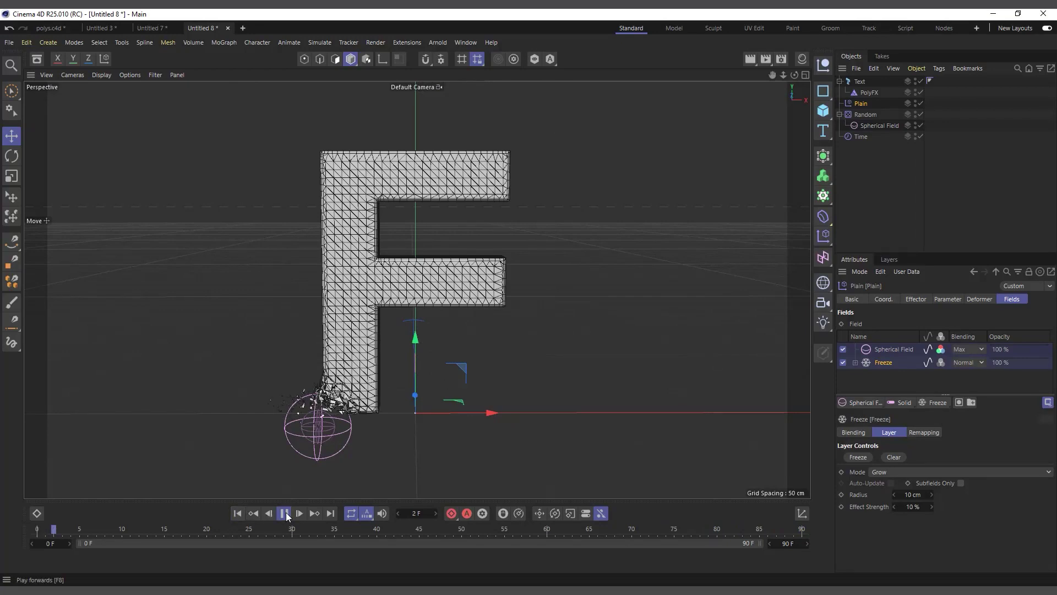
pyautogui.click(237, 513)
# Set the radius of the Plain effector's Freeze layer to 8 cm, play the animation briefly, and return to the first frame.
pyautogui.click(912, 494)
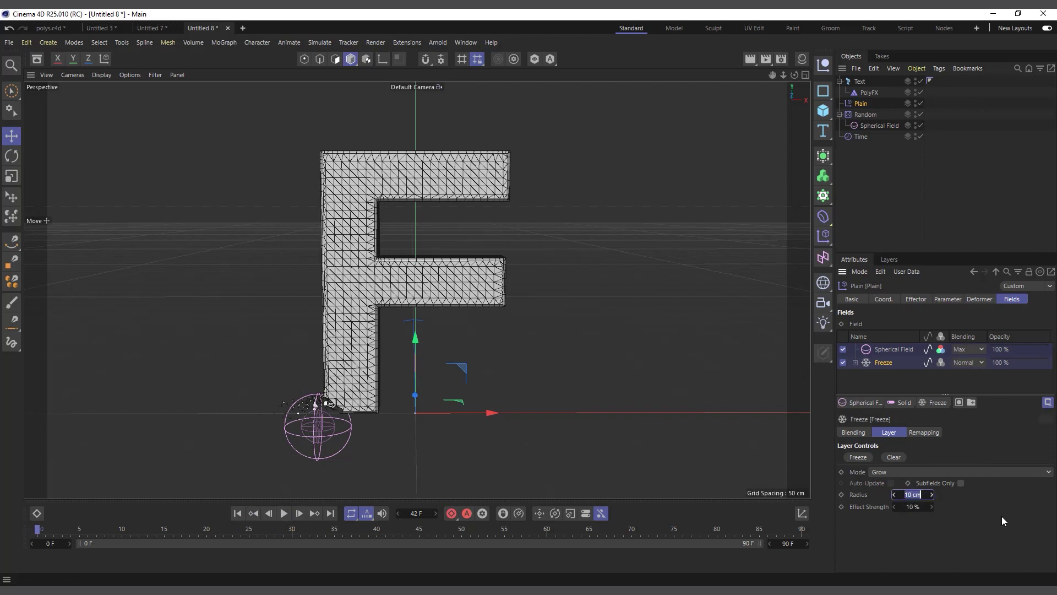
pyautogui.write('8')
pyautogui.press('Return')
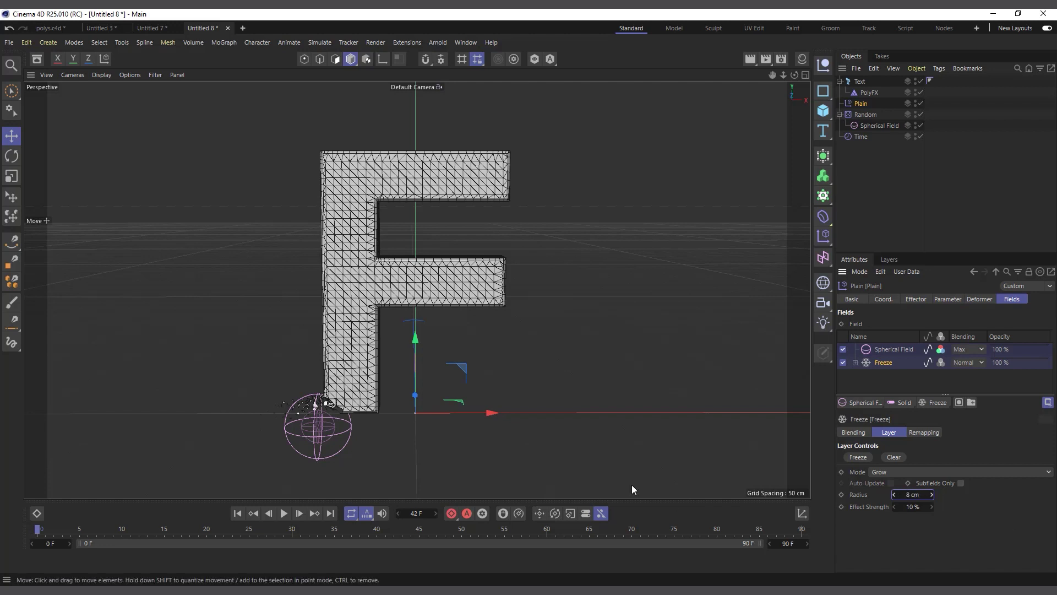
pyautogui.click(868, 117)
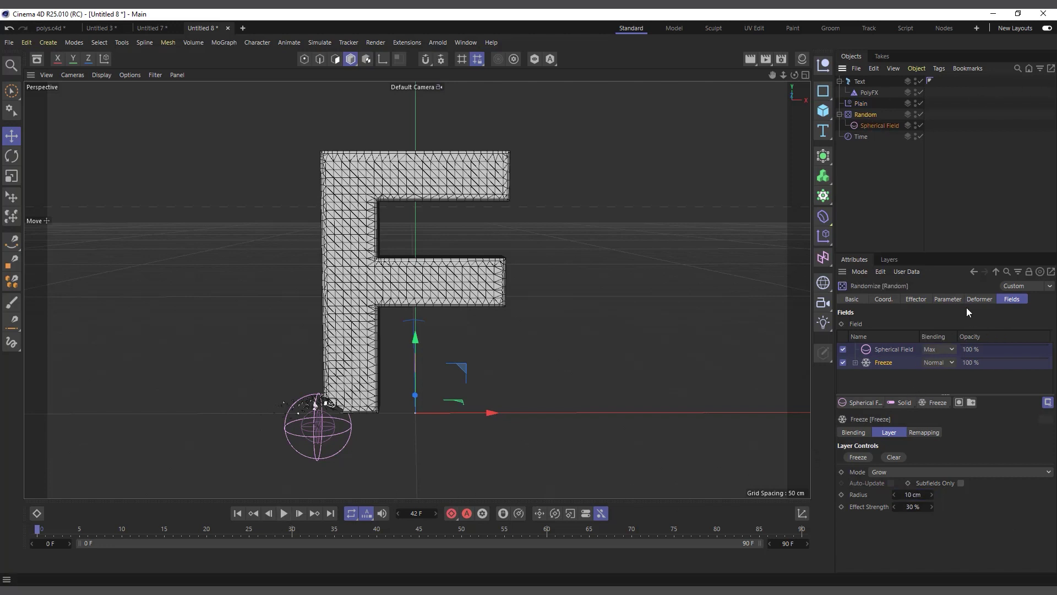
pyautogui.click(284, 513)
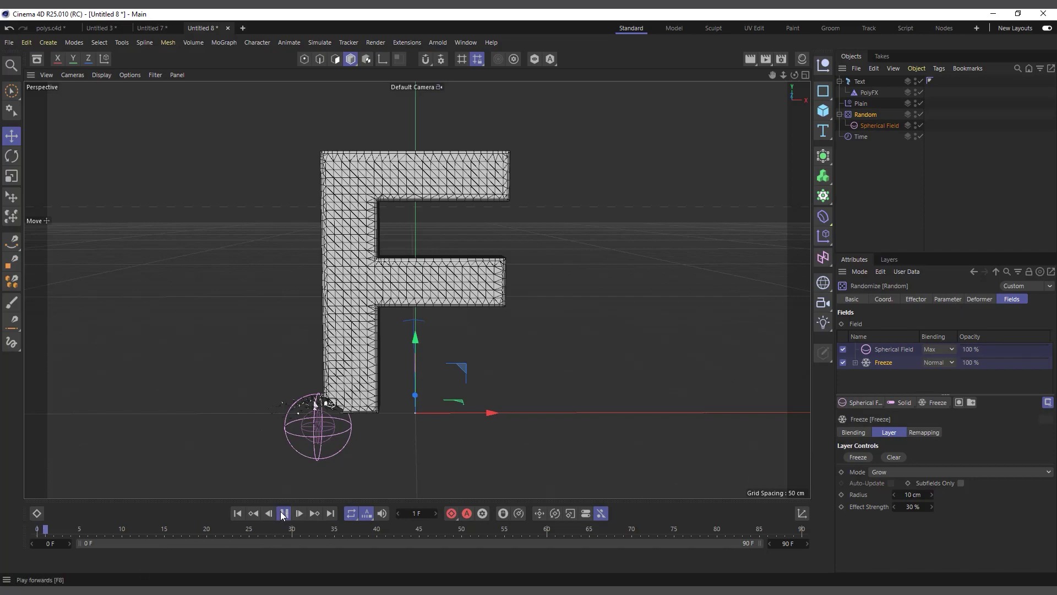
pyautogui.click(237, 514)
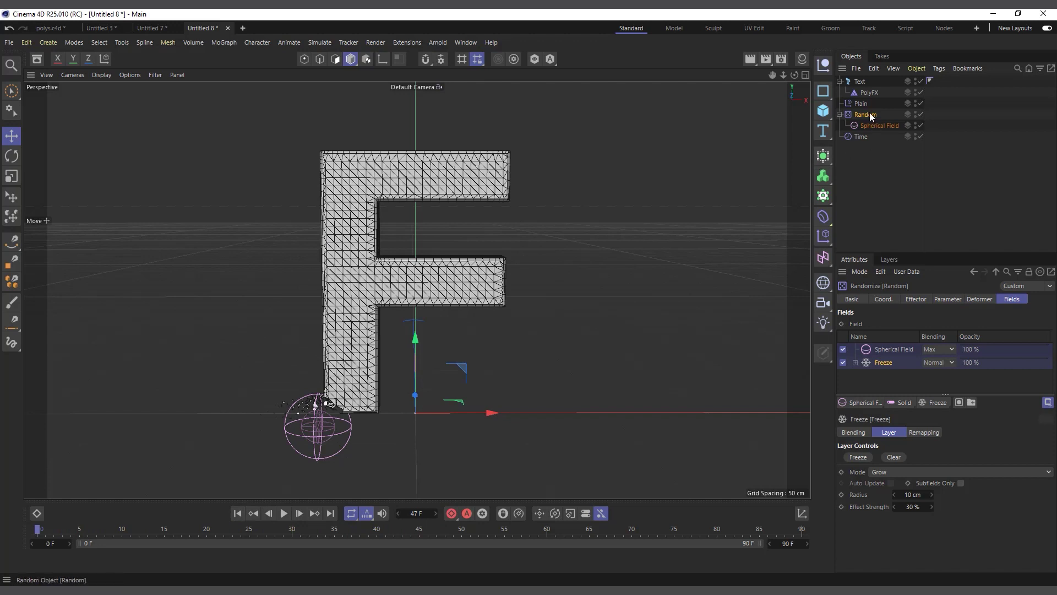
# Change the Text object's letter to S.
pyautogui.click(860, 81)
pyautogui.doubleClick(928, 365)
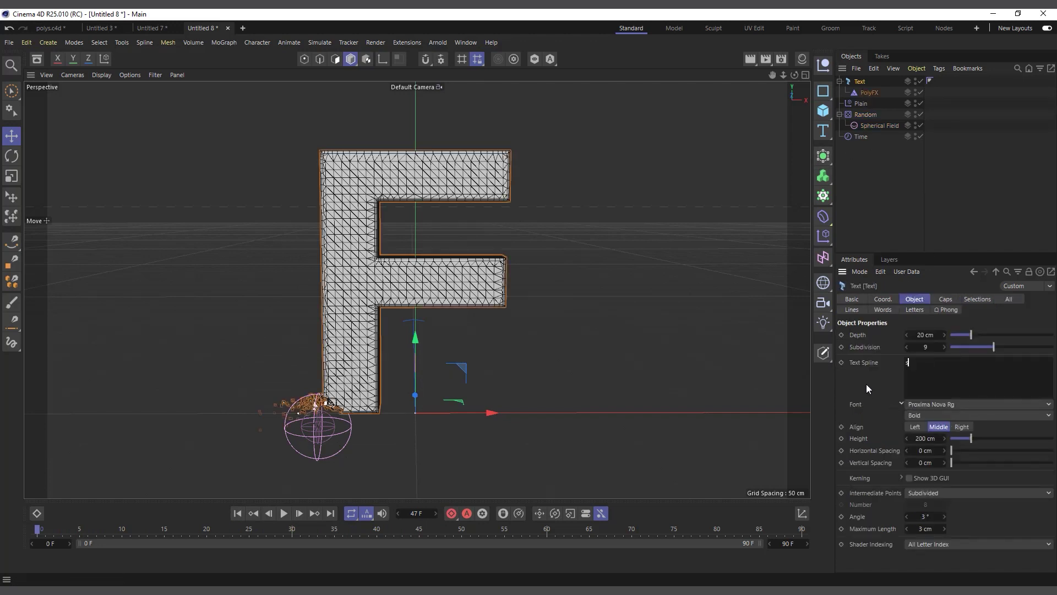
pyautogui.write('S')
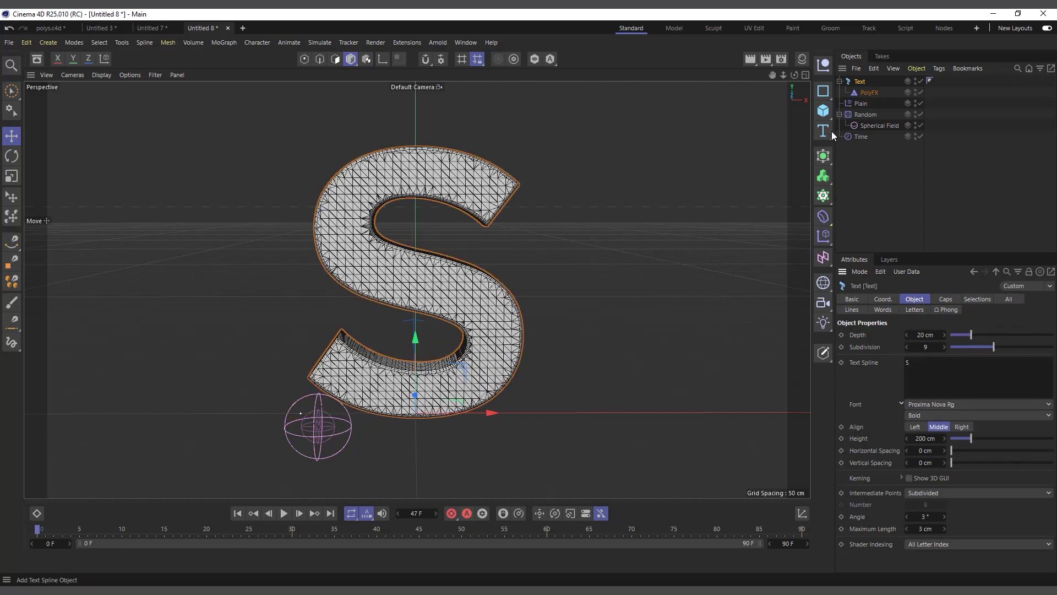
# Move the Spherical Field up and slightly towards negative X so it overlaps the lower tip of the S.
pyautogui.click(875, 123)
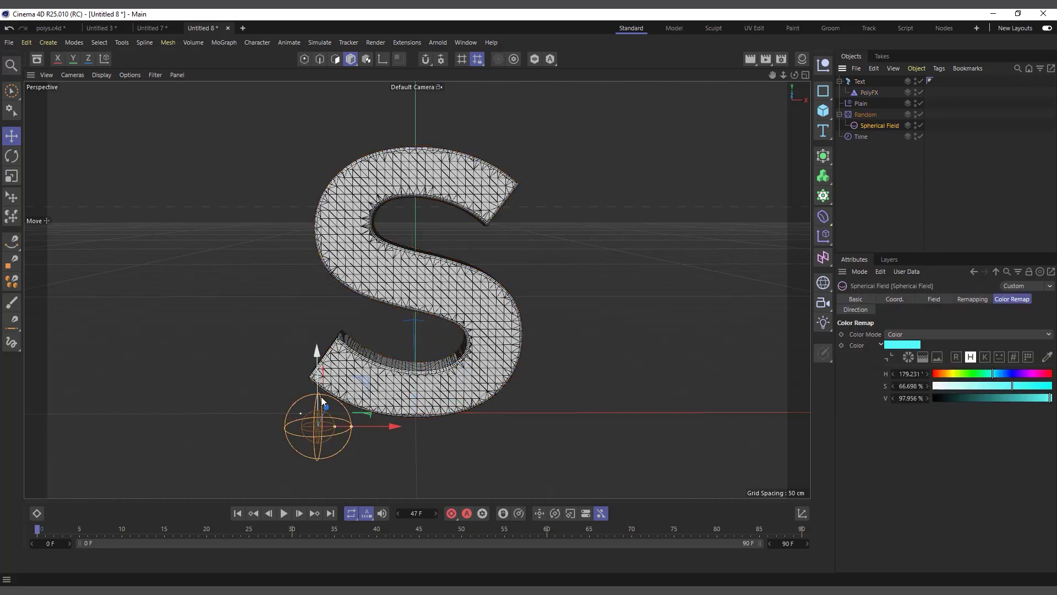
pyautogui.moveTo(325, 379); pyautogui.dragTo(320, 343)
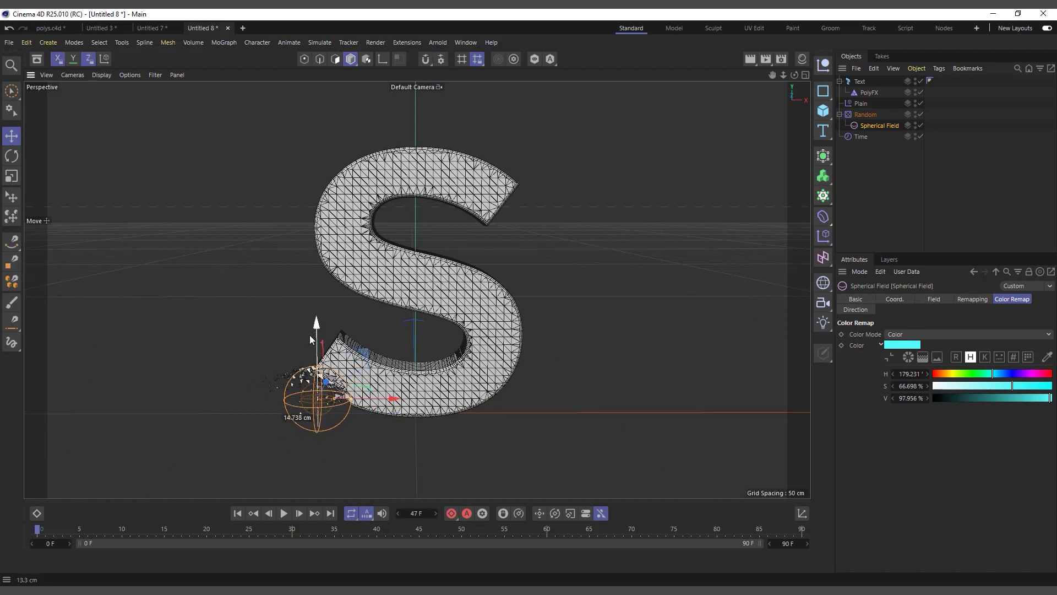
pyautogui.moveTo(399, 405); pyautogui.dragTo(391, 397)
pyautogui.moveTo(310, 347); pyautogui.dragTo(310, 338)
# Play the animation twice from the first frame to check how the disintegration spreads through the S.
pyautogui.click(283, 514)
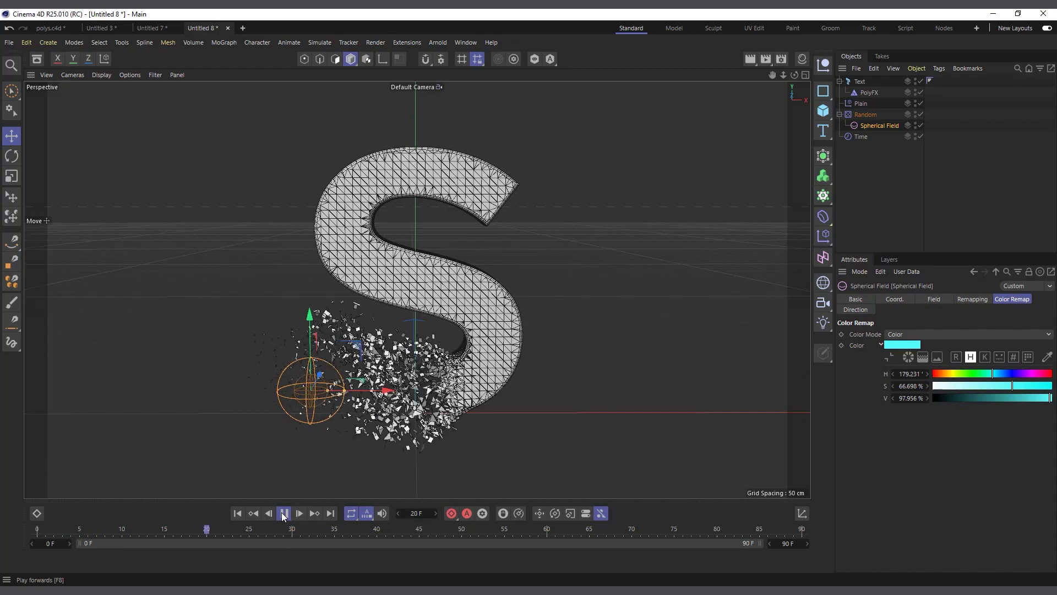
pyautogui.click(284, 514)
pyautogui.click(237, 514)
pyautogui.click(284, 514)
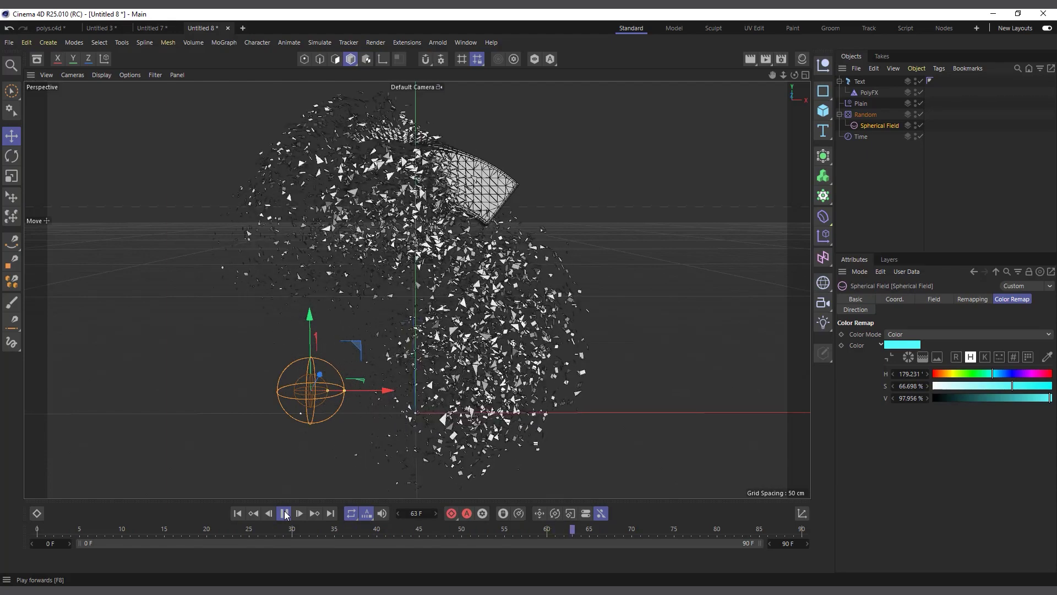
pyautogui.click(283, 514)
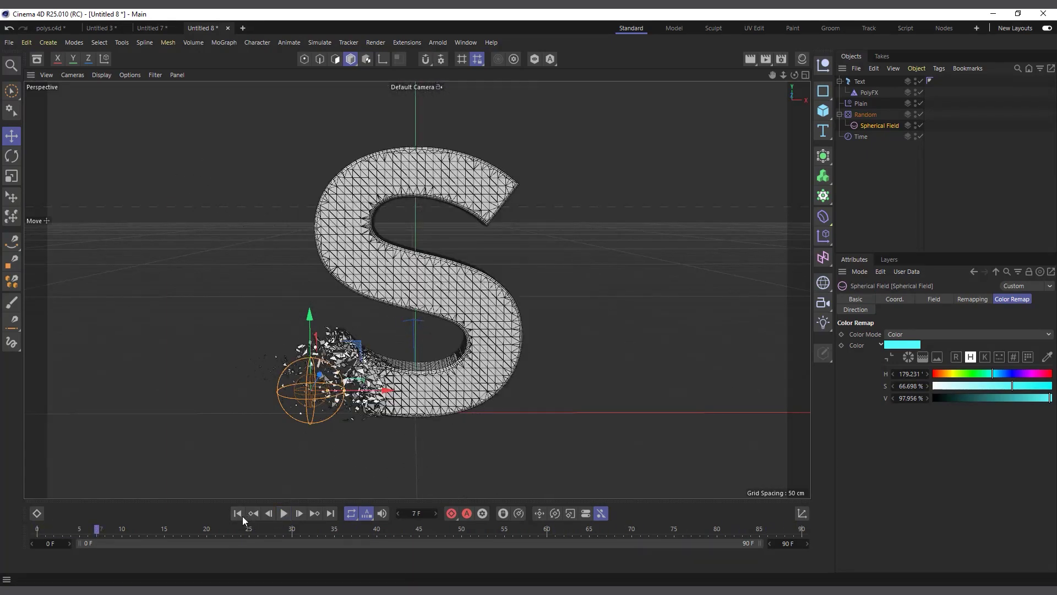
# Set the Plain effector's X position to -94 cm.
pyautogui.click(854, 103)
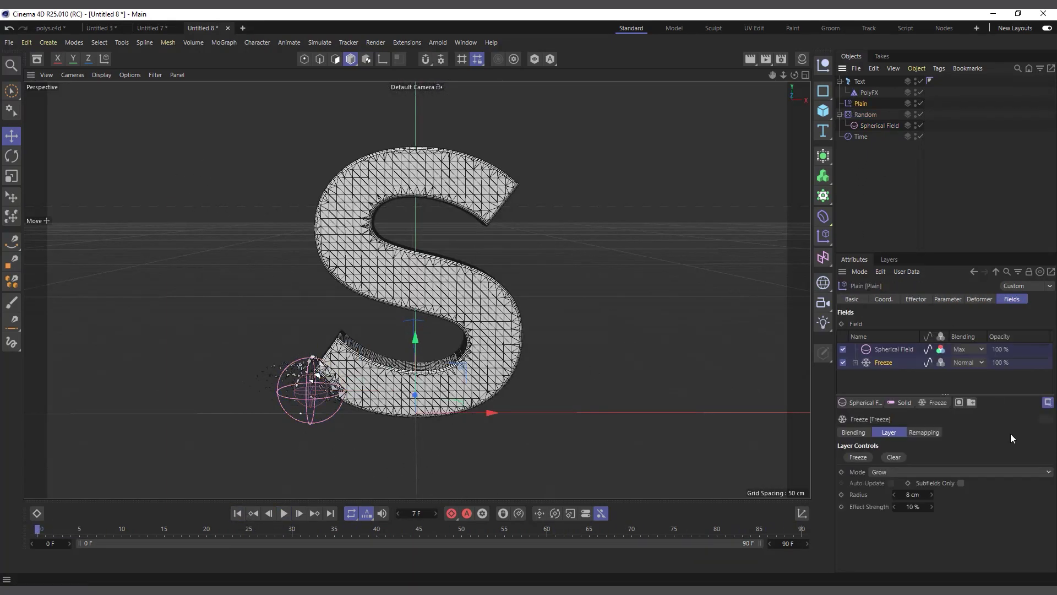
pyautogui.click(948, 299)
pyautogui.click(923, 370)
pyautogui.write('-76')
pyautogui.press('Return')
pyautogui.write('-92')
pyautogui.press('Return')
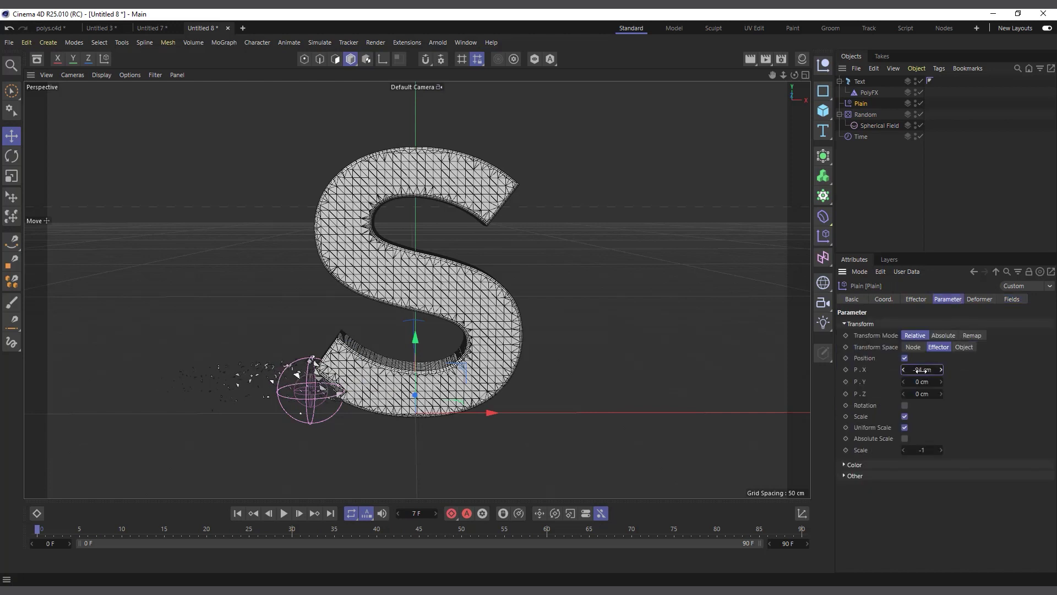
# Play the animation twice to check the stronger sideways drift of the fragments, and return to the first frame.
pyautogui.keyDown('alt'); pyautogui.moveTo(478, 377); pyautogui.dragTo(478, 395, button='middle'); pyautogui.keyUp('alt')
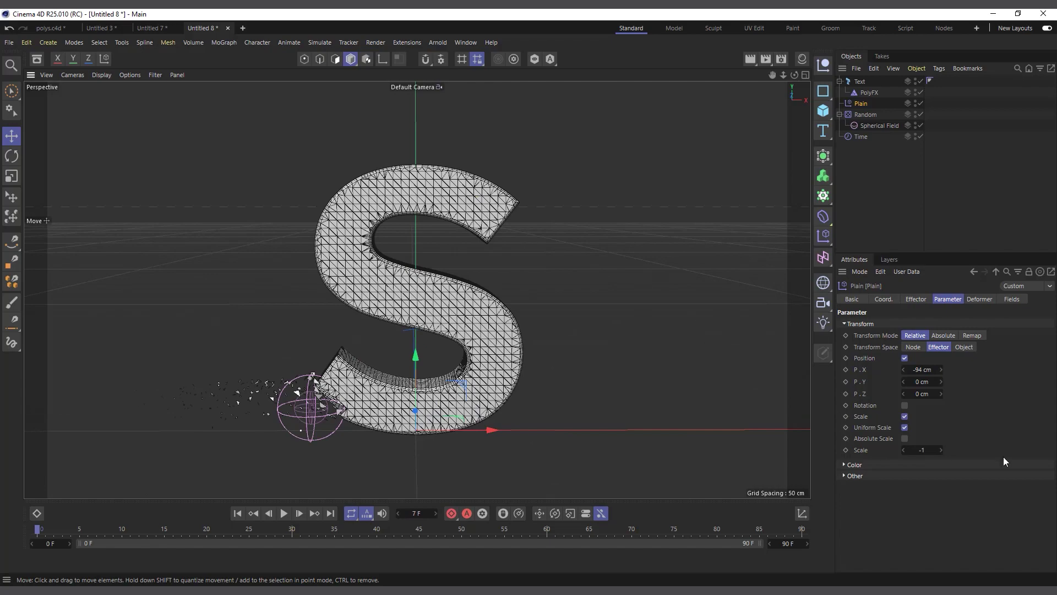
pyautogui.click(283, 513)
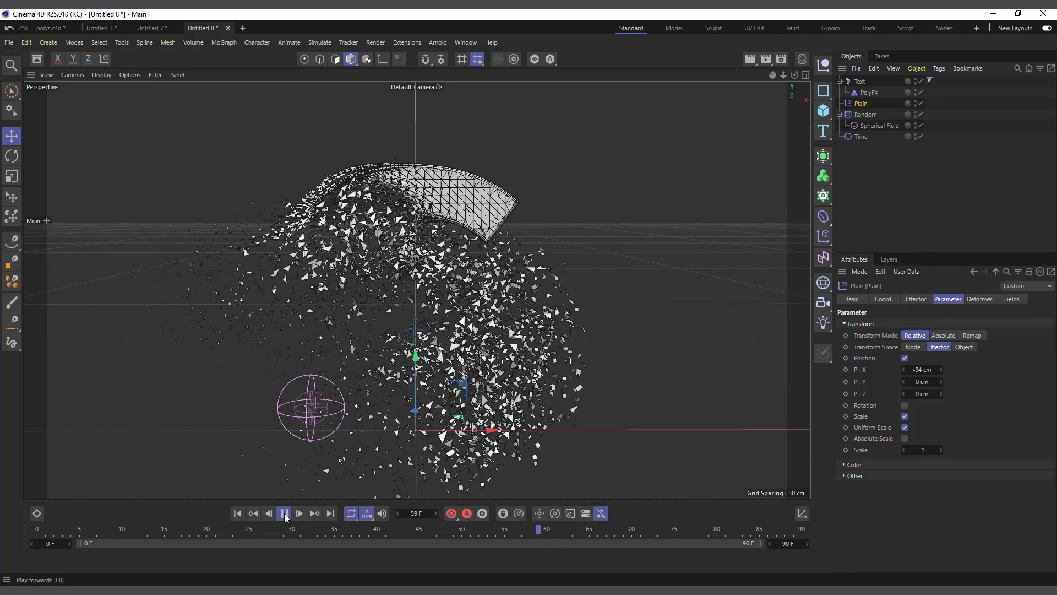
pyautogui.click(284, 514)
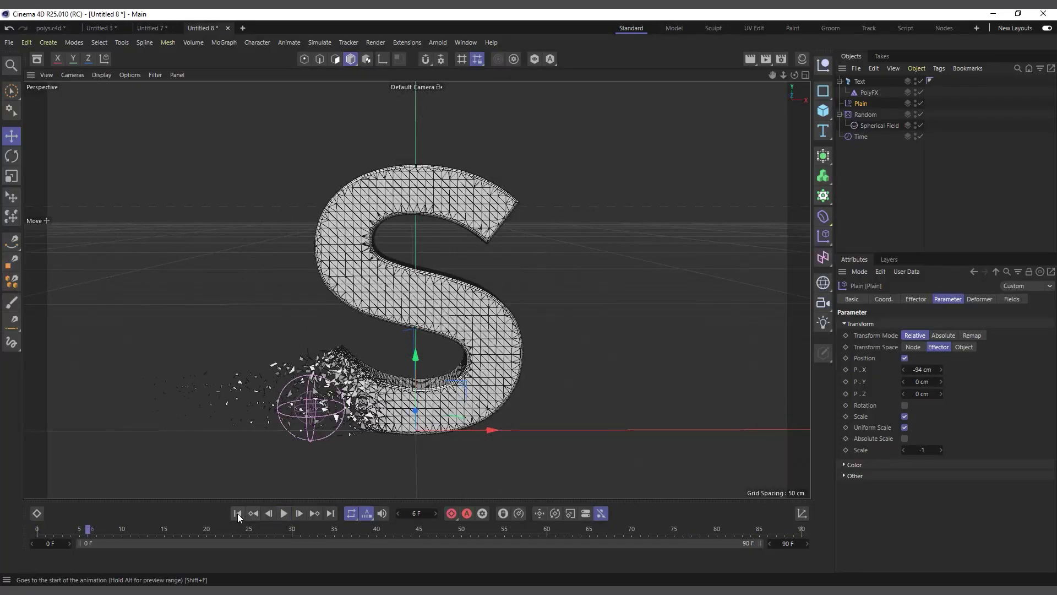
pyautogui.click(237, 513)
pyautogui.click(284, 513)
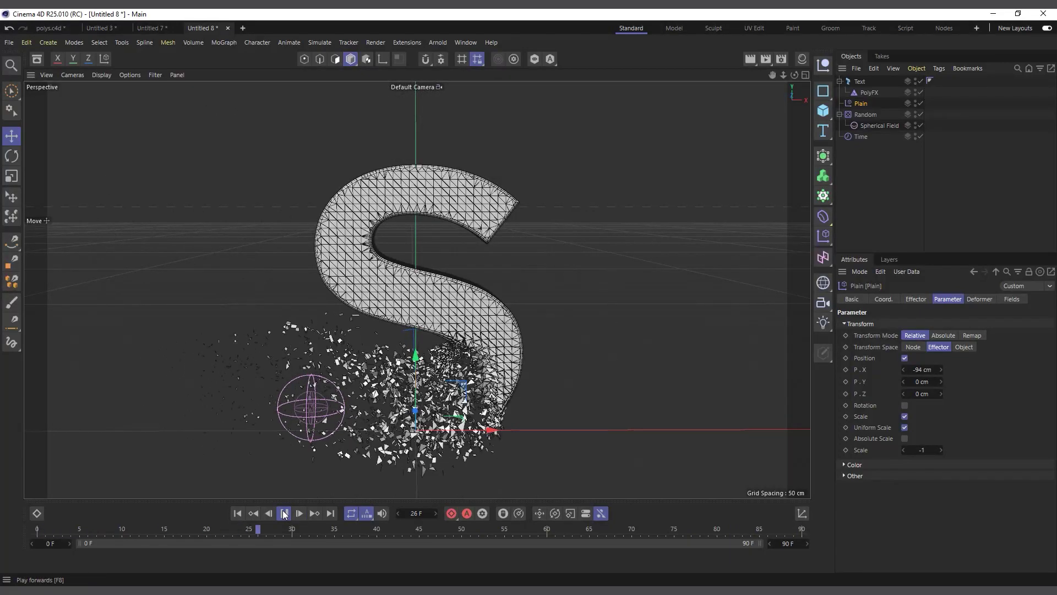
pyautogui.click(284, 513)
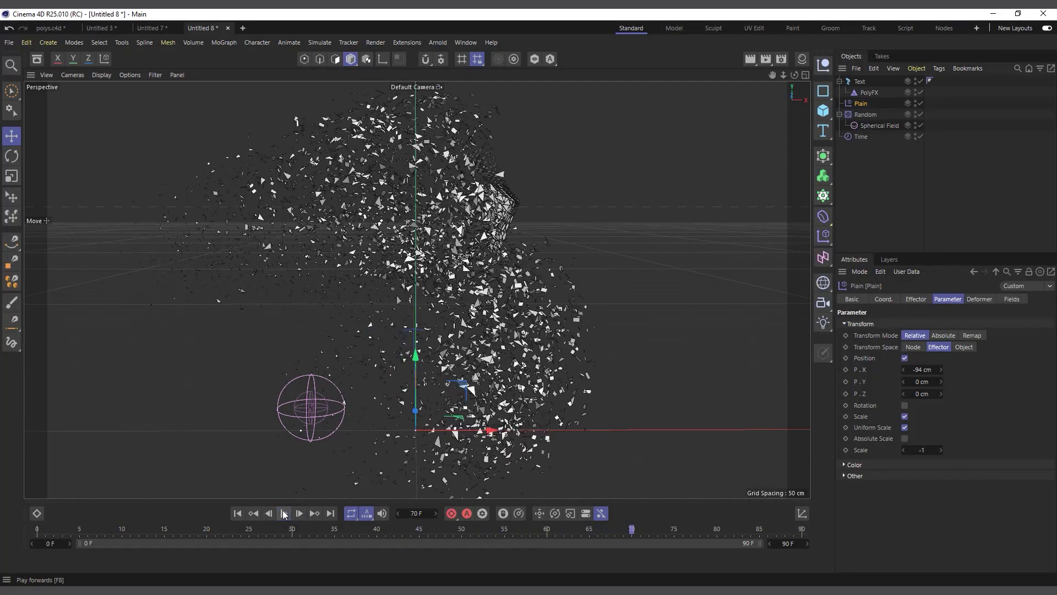
pyautogui.click(242, 514)
# Set the regular grid size of the Text object's caps to 2 cm.
pyautogui.click(860, 81)
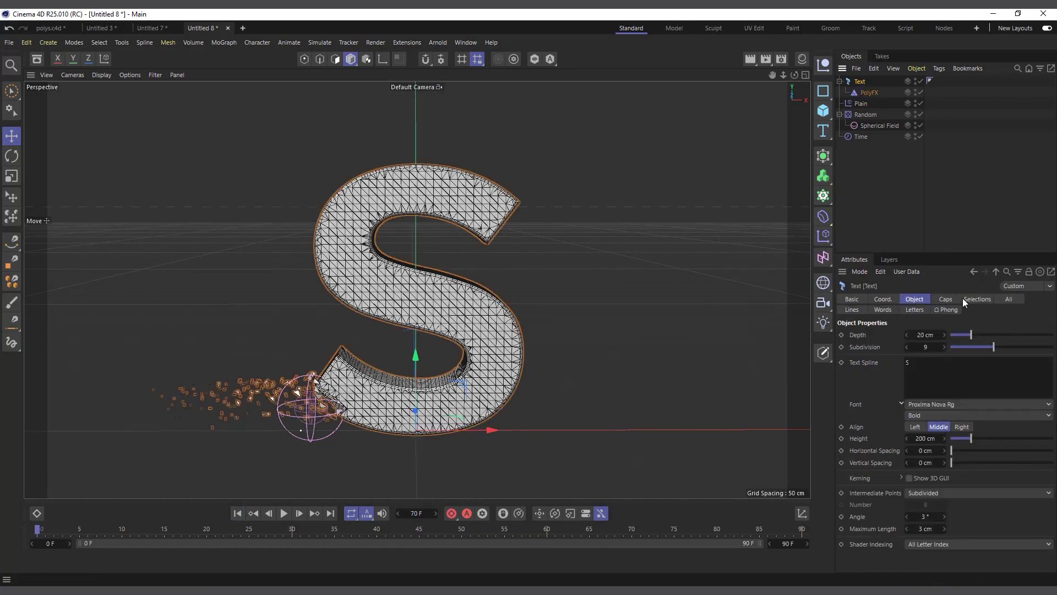
pyautogui.click(946, 299)
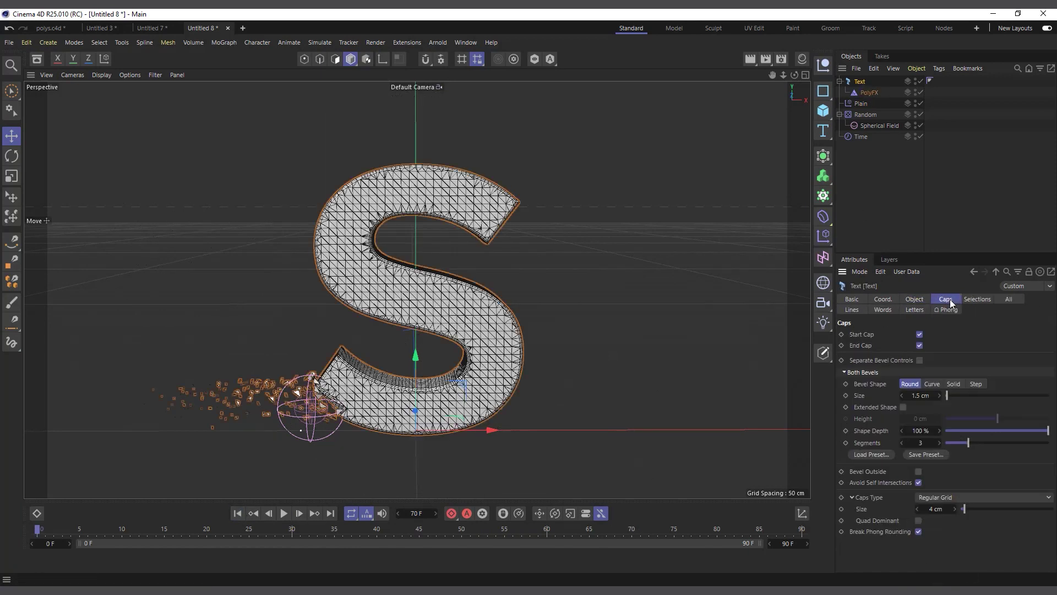
pyautogui.click(936, 509)
pyautogui.write('2')
pyautogui.press('Return')
# Play the animation to check the finer fragments from the denser cap grid, and return to the first frame.
pyautogui.click(238, 513)
pyautogui.click(284, 513)
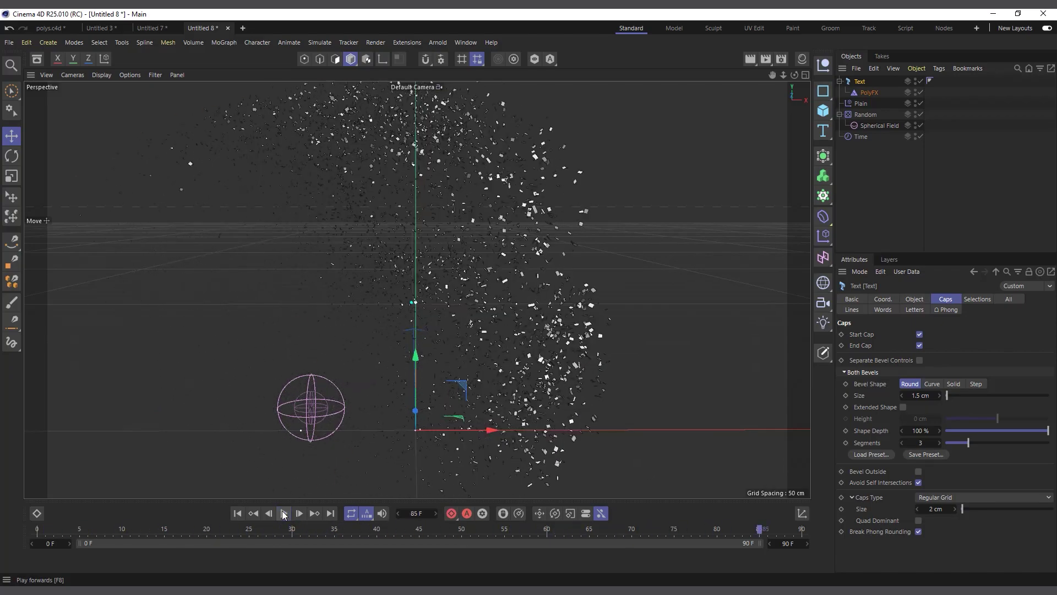
pyautogui.click(284, 513)
pyautogui.click(237, 513)
# Move the Text object below the effectors in the hierarchy and group Plain, Random, Time and Text under one null.
pyautogui.keyDown('alt'); pyautogui.moveTo(319, 356); pyautogui.dragTo(520, 325); pyautogui.keyUp('alt')
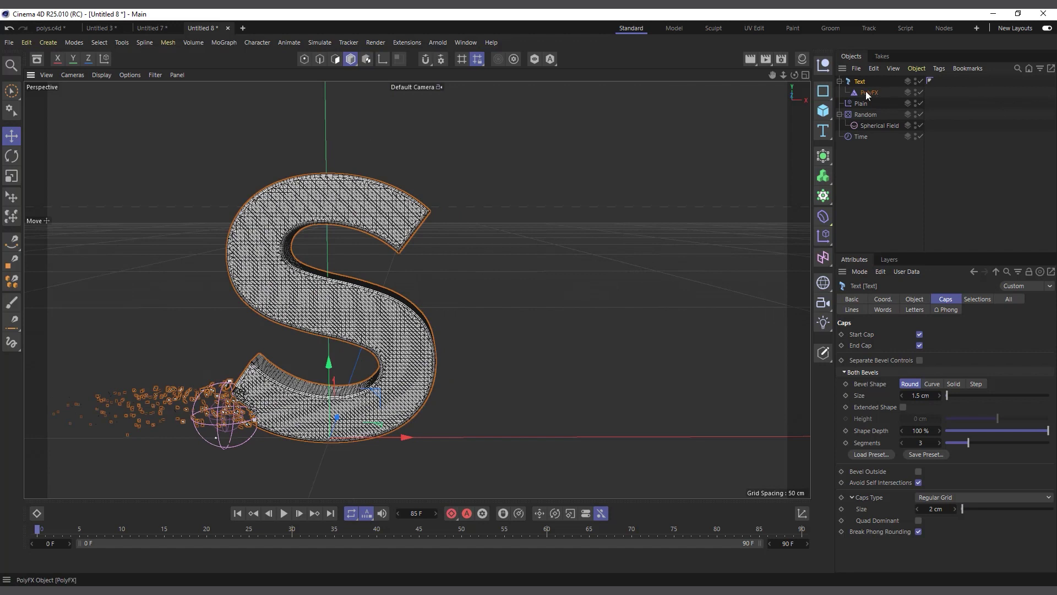
pyautogui.click(840, 81)
pyautogui.click(840, 103)
pyautogui.moveTo(862, 82); pyautogui.dragTo(858, 118)
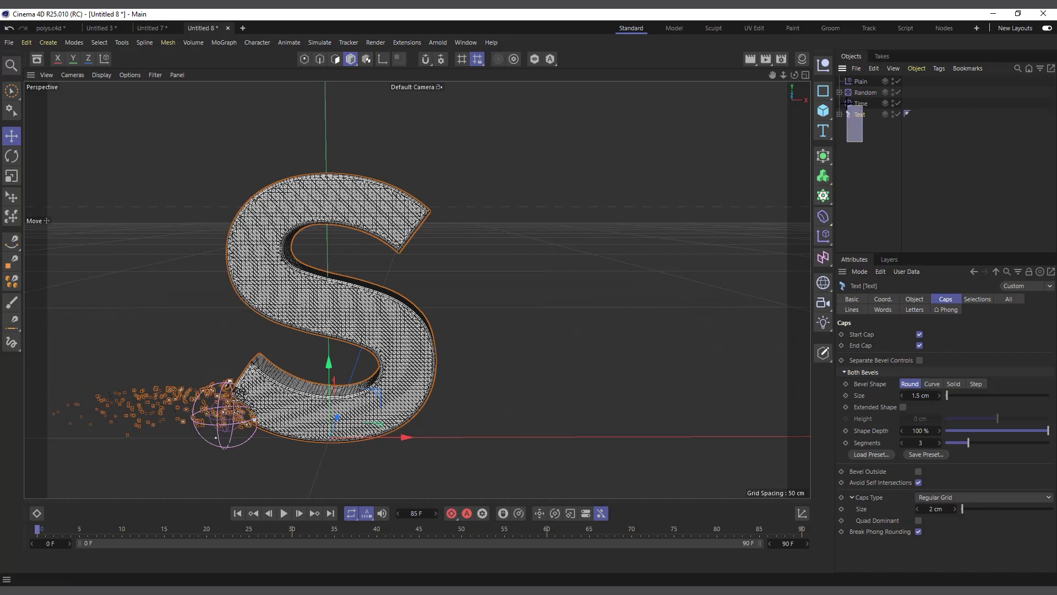
pyautogui.keyDown('shift'); pyautogui.click(860, 81); pyautogui.keyUp('shift')
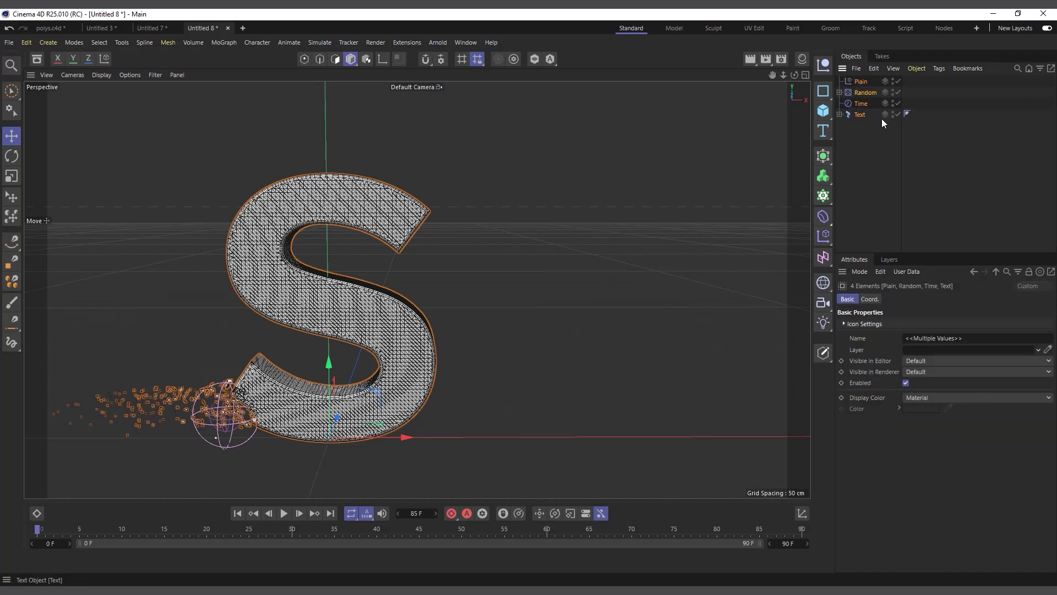
pyautogui.hotkey('alt', 'g')
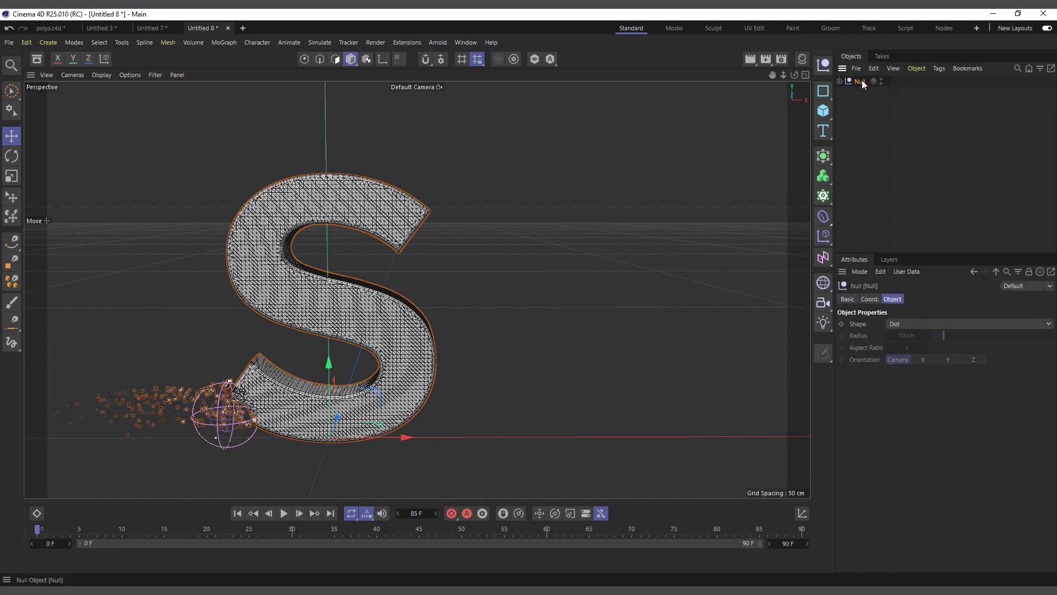
# Duplicate the null group and move the copy along positive X until it stands beside the original S.
pyautogui.keyDown('ctrl'); pyautogui.moveTo(859, 117); pyautogui.dragTo(860, 113); pyautogui.keyUp('ctrl')
pyautogui.moveTo(391, 439); pyautogui.dragTo(654, 437)
# Change the letter of the Text object inside the duplicated null to X.
pyautogui.click(839, 92)
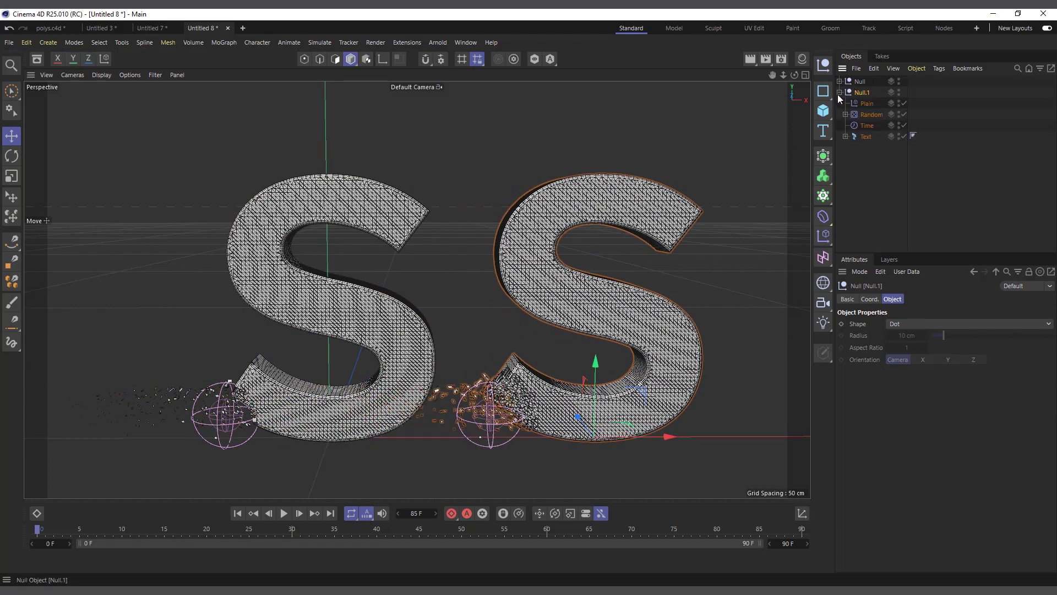
pyautogui.click(863, 136)
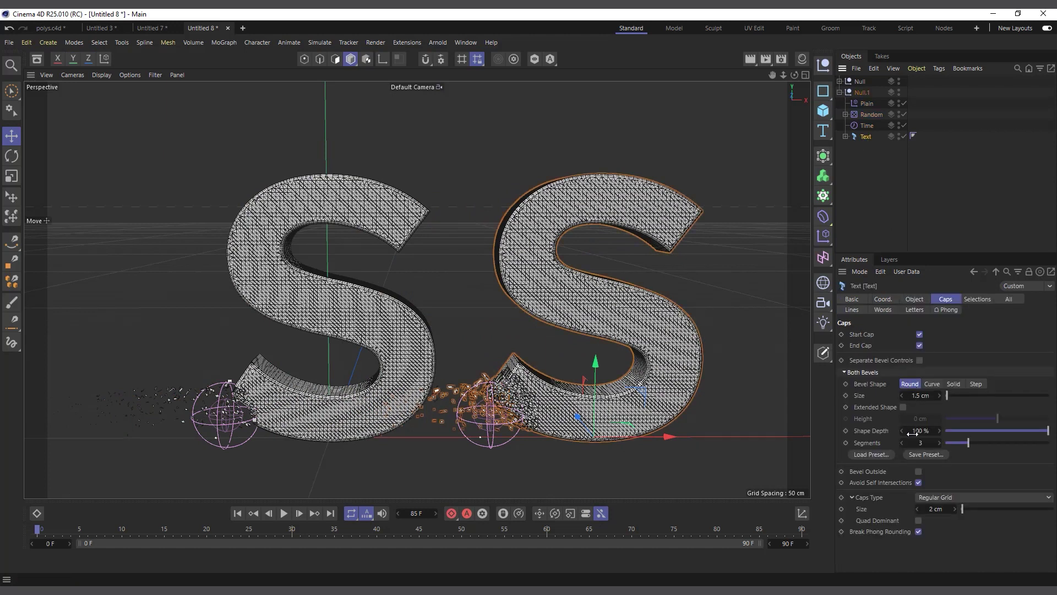
pyautogui.click(915, 298)
pyautogui.write('X')
pyautogui.click(886, 384)
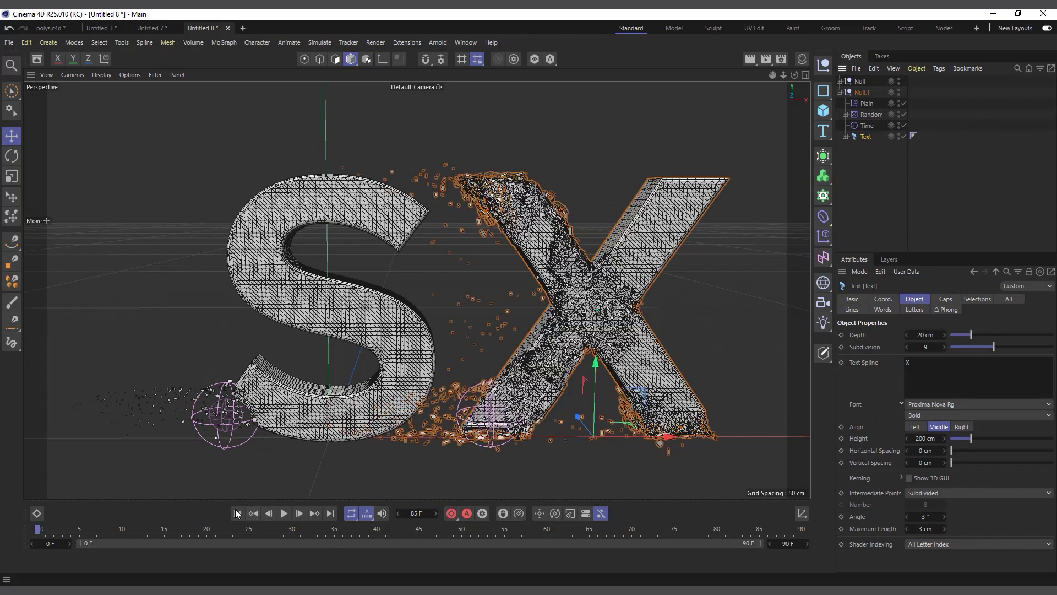
# Return to the first frame and clear the Freeze layers of the Time, Random and Plain effectors inside the duplicated null.
pyautogui.click(269, 514)
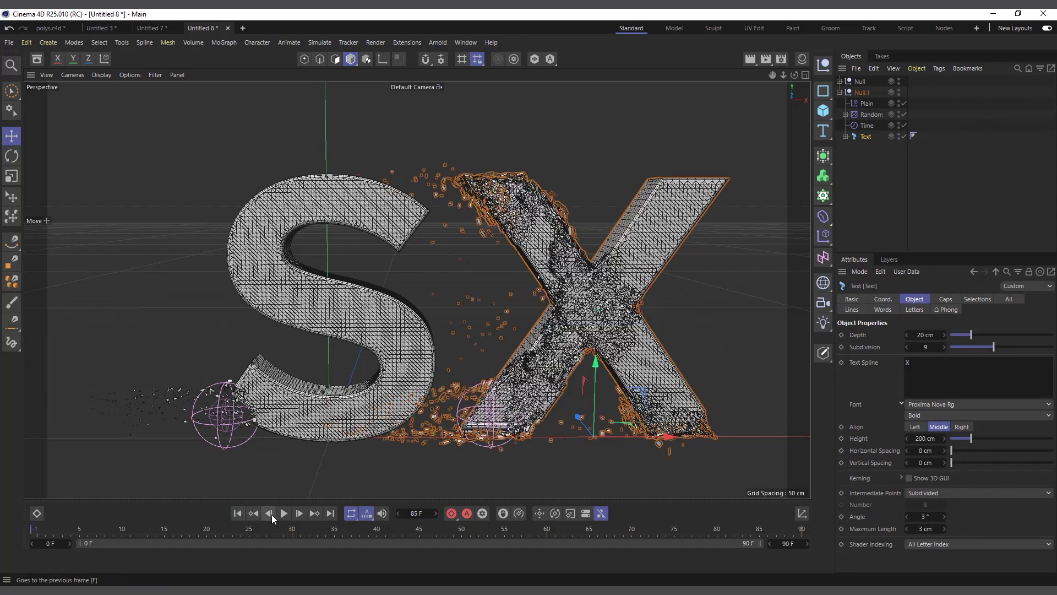
pyautogui.click(237, 513)
pyautogui.click(846, 137)
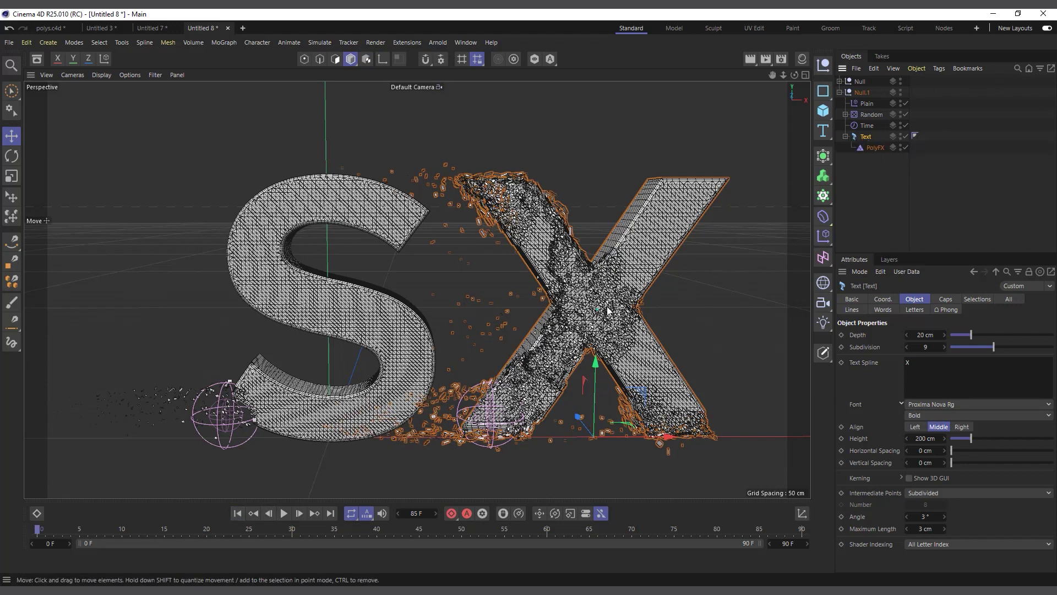
pyautogui.click(868, 126)
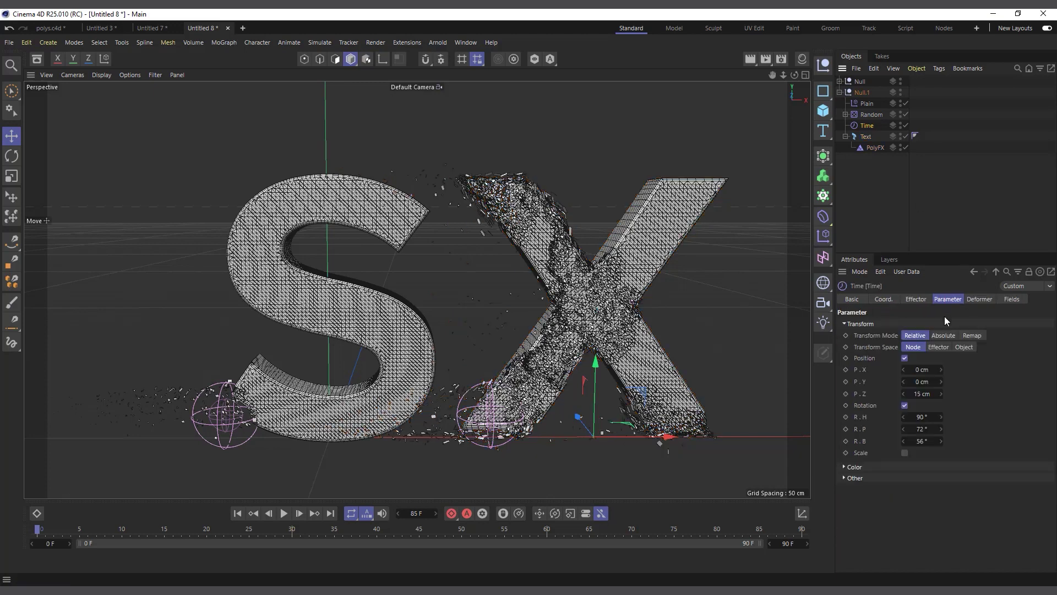
pyautogui.click(1013, 299)
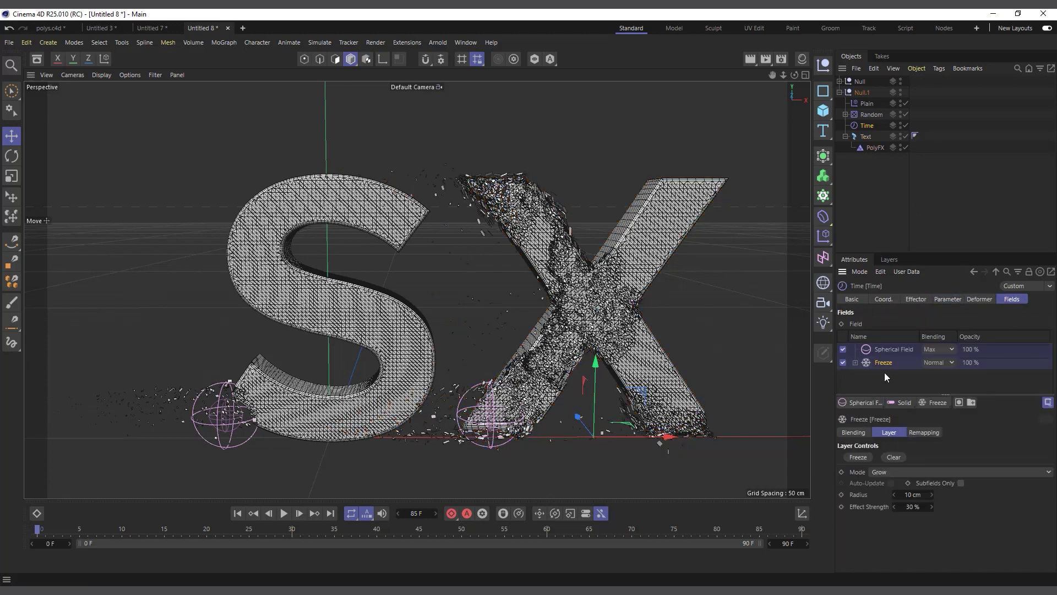
pyautogui.click(870, 115)
pyautogui.click(893, 457)
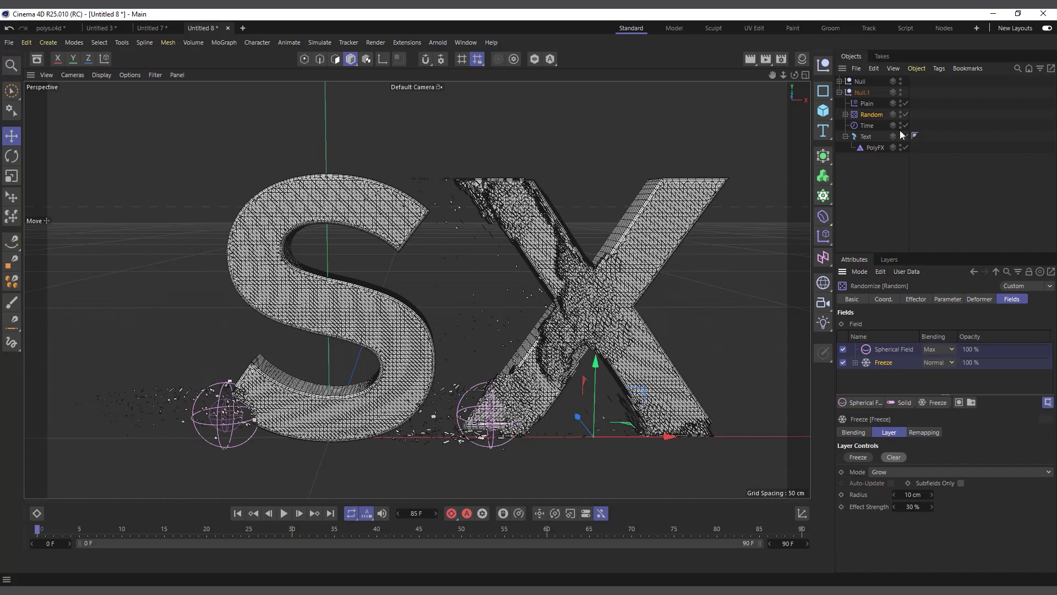
pyautogui.click(866, 104)
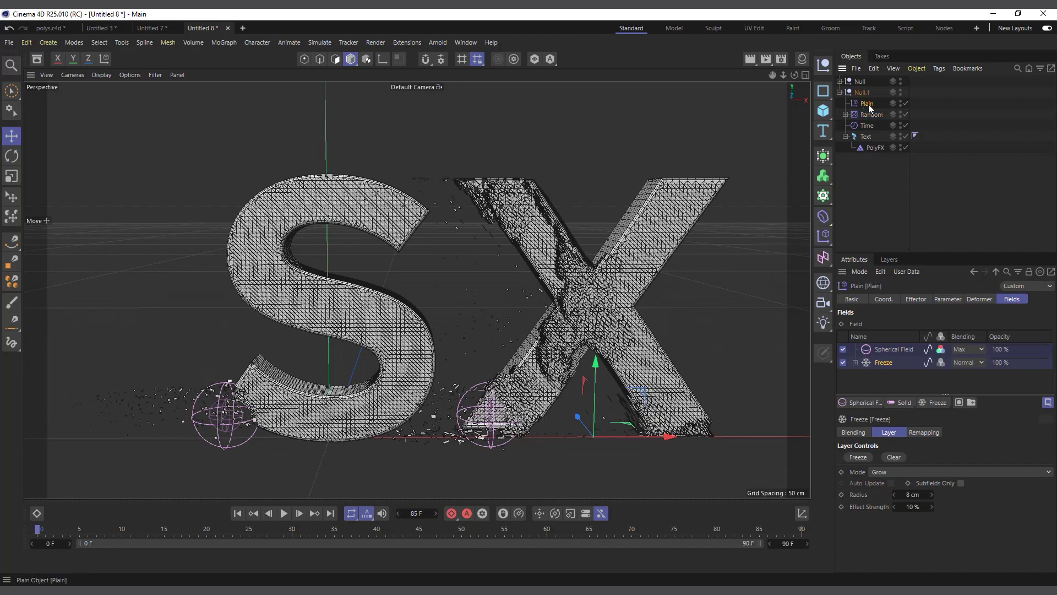
pyautogui.click(894, 457)
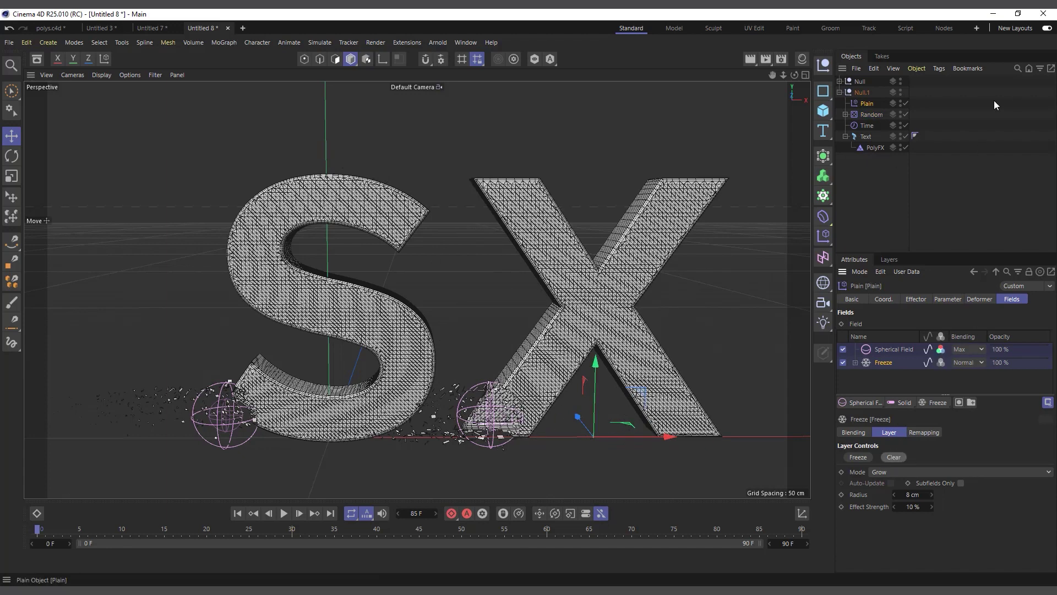
# Move the Spherical Field under the duplicated null's Random effector to the upper right tip of the X.
pyautogui.click(847, 115)
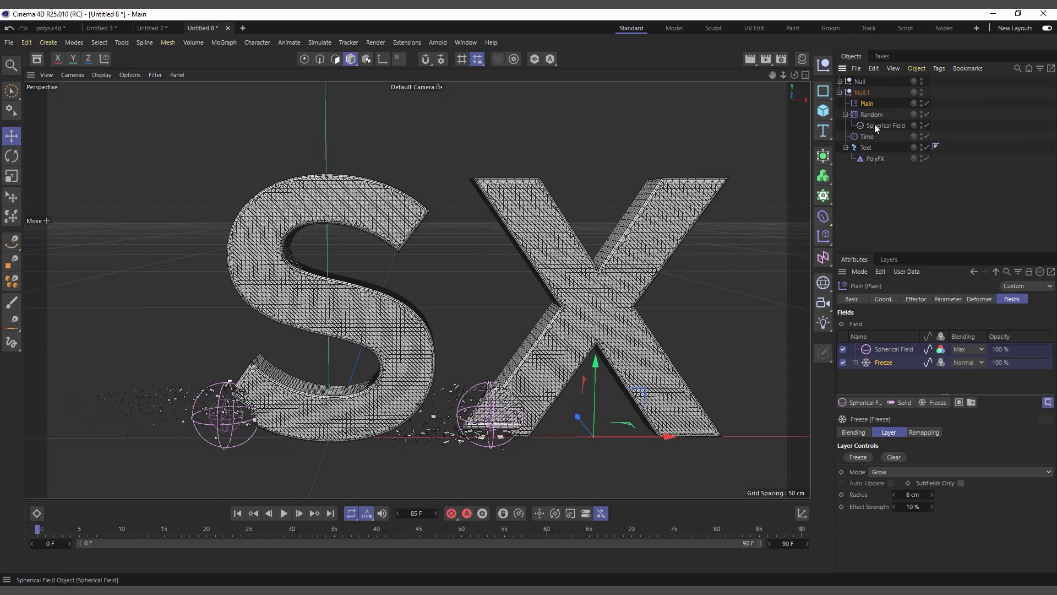
pyautogui.click(875, 125)
pyautogui.moveTo(534, 379); pyautogui.dragTo(782, 129)
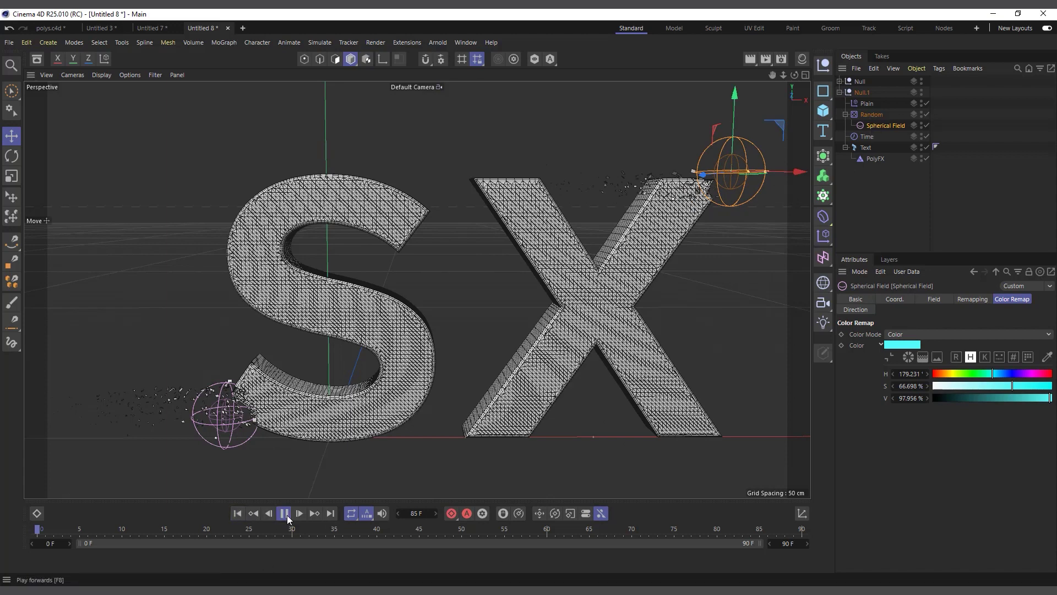
# Play the animation to check how both letters disintegrate, return to the first frame and deselect everything.
pyautogui.click(286, 515)
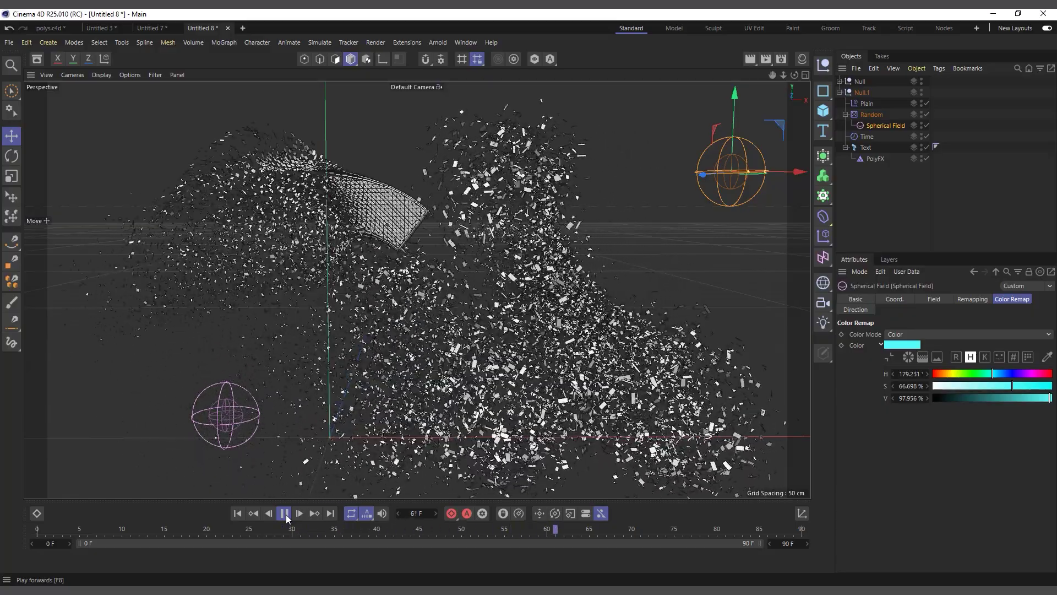
pyautogui.click(285, 513)
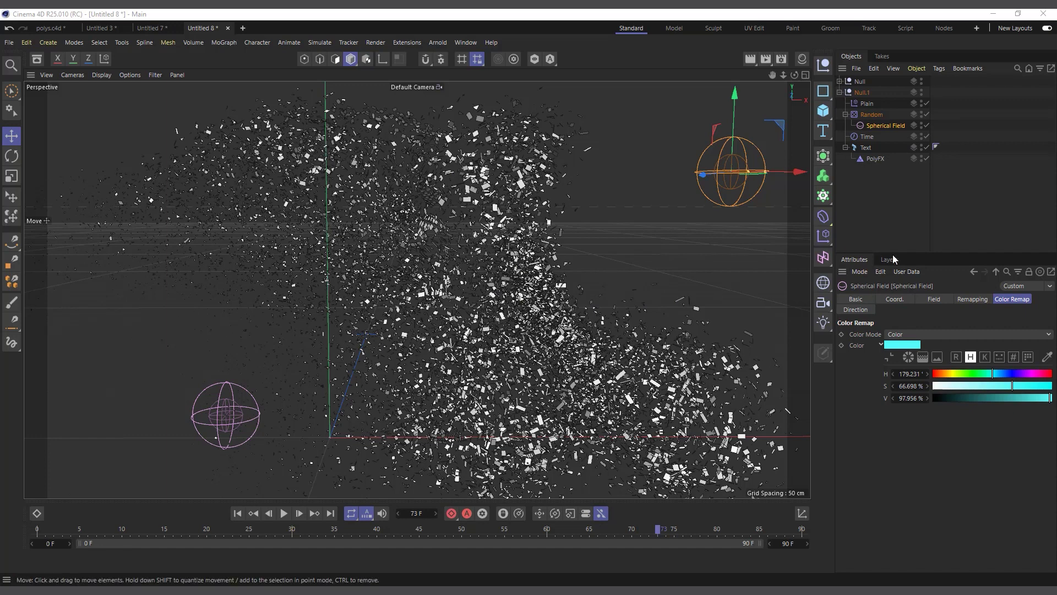
pyautogui.click(237, 513)
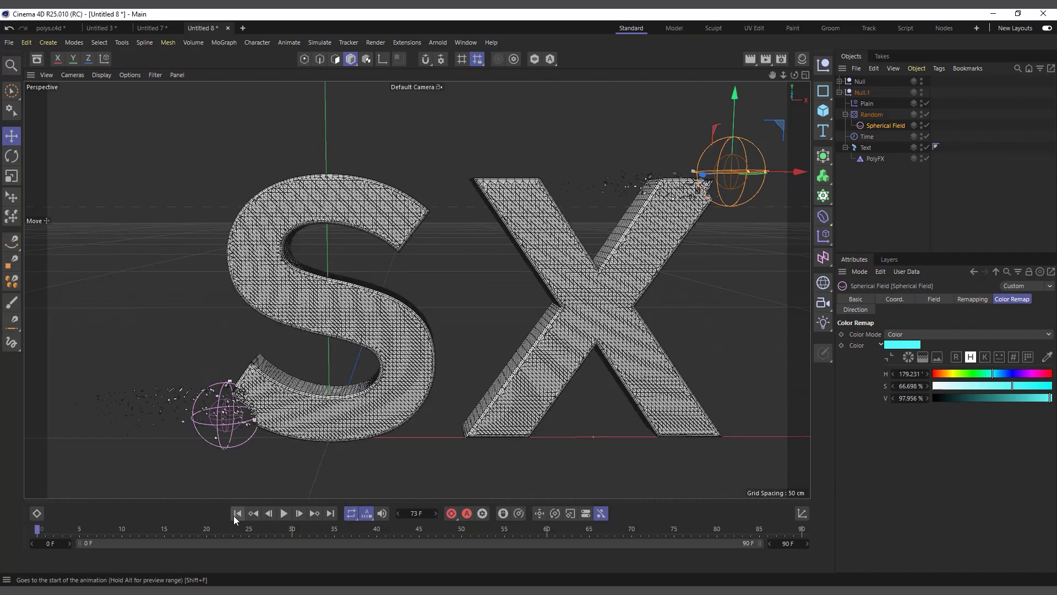
pyautogui.click(887, 187)
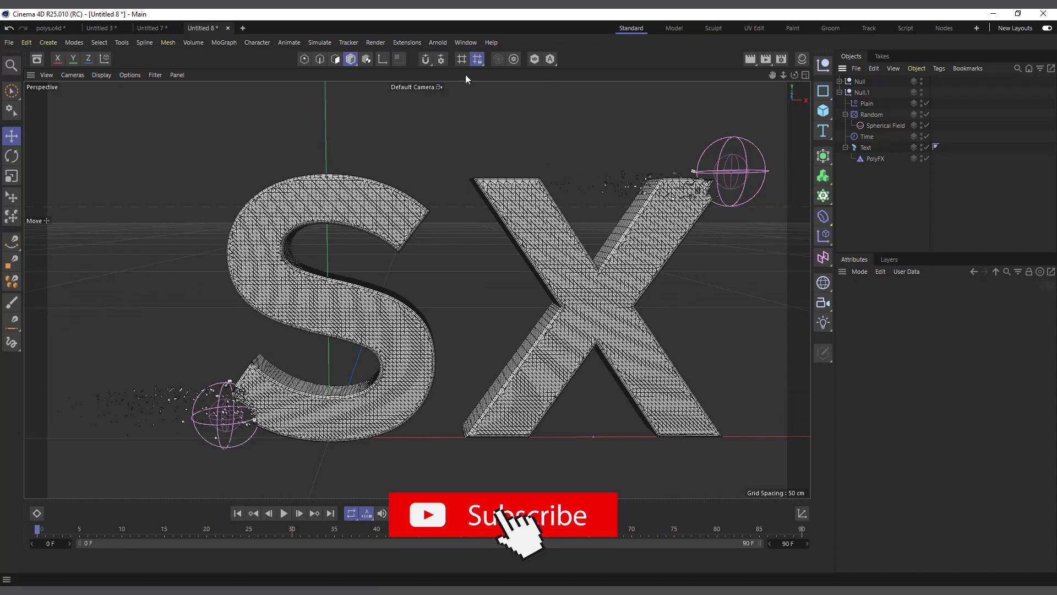
# Search the asset library for "head" and add the Generic Head Bust to the scene, closing the library when done.
pyautogui.click(39, 58)
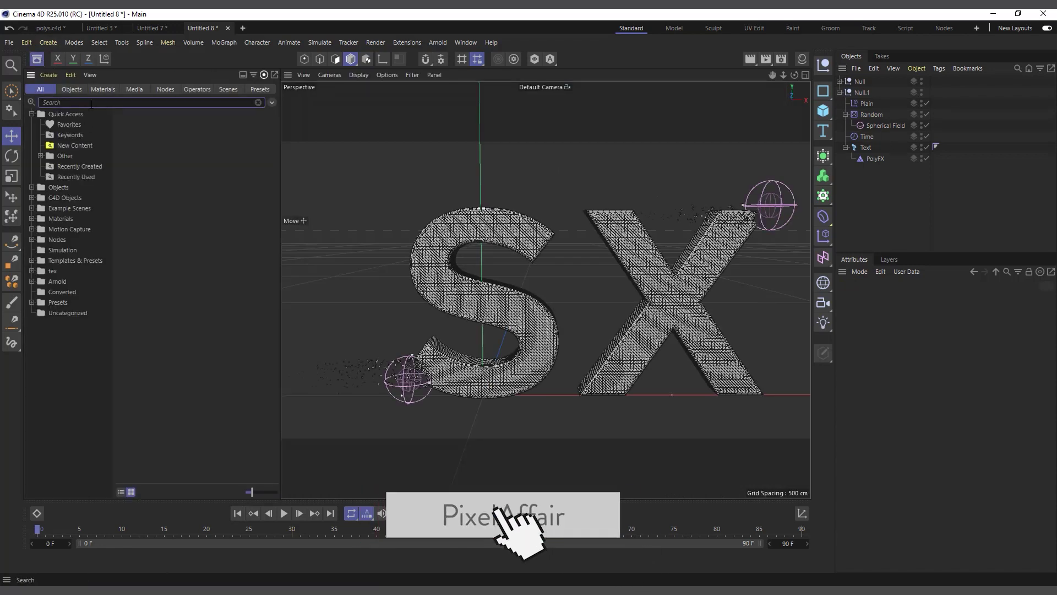
pyautogui.write('head')
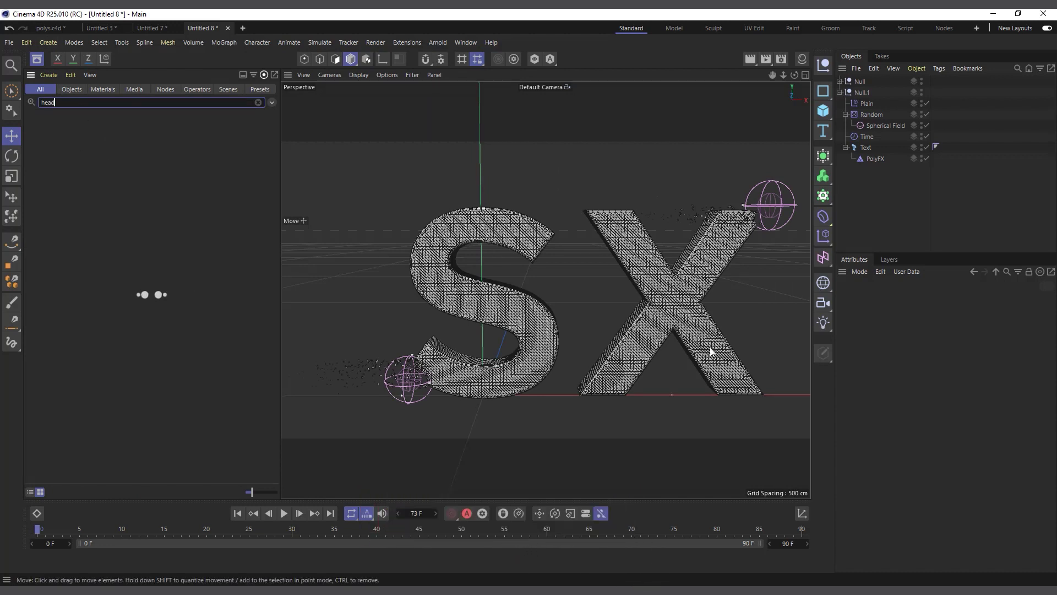
pyautogui.moveTo(47, 143); pyautogui.dragTo(527, 260)
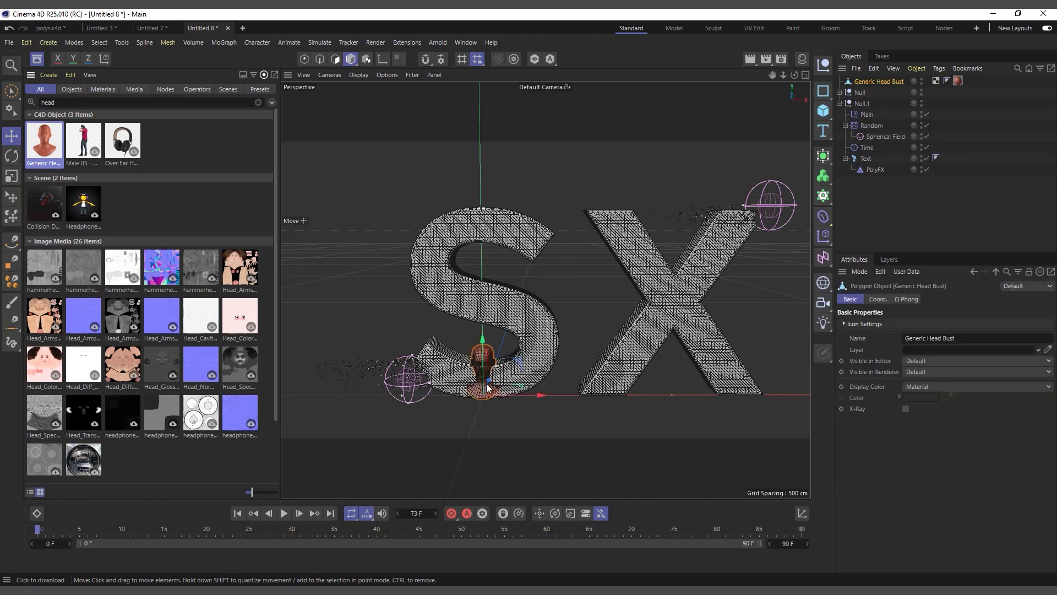
pyautogui.click(37, 60)
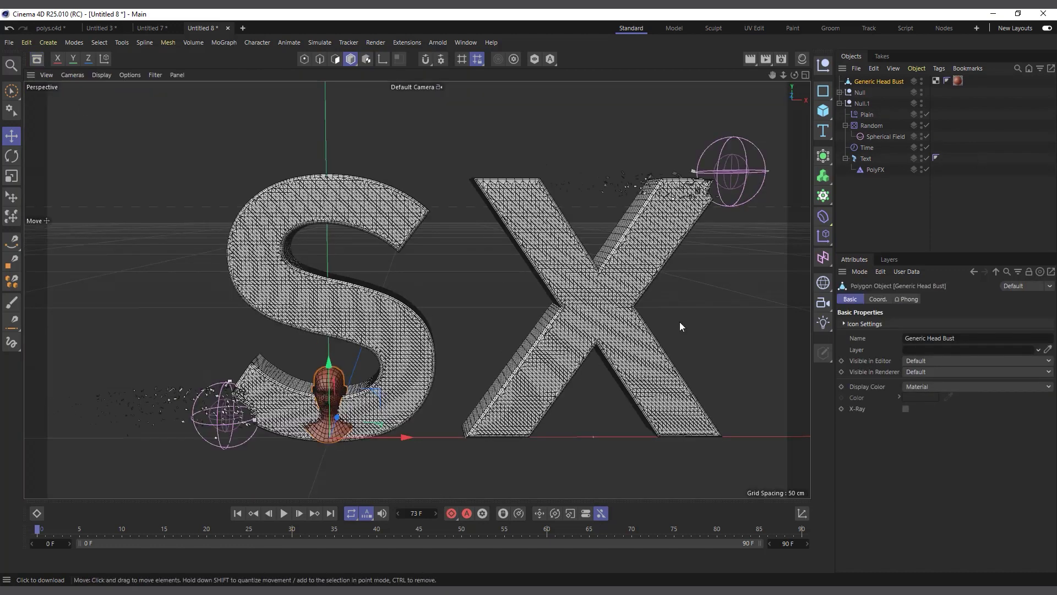
# Scale the Generic Head Bust up uniformly until it is slightly taller than the letters.
pyautogui.press('t')
pyautogui.moveTo(284, 445); pyautogui.dragTo(473, 441)
pyautogui.moveTo(158, 304); pyautogui.dragTo(548, 227)
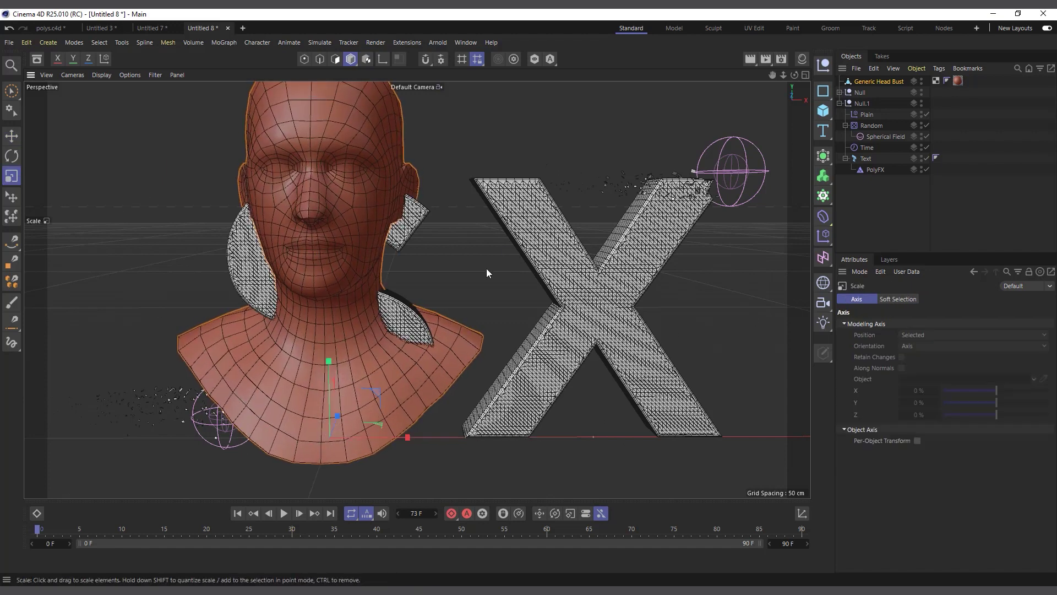
pyautogui.scroll(-3, 443, 337)
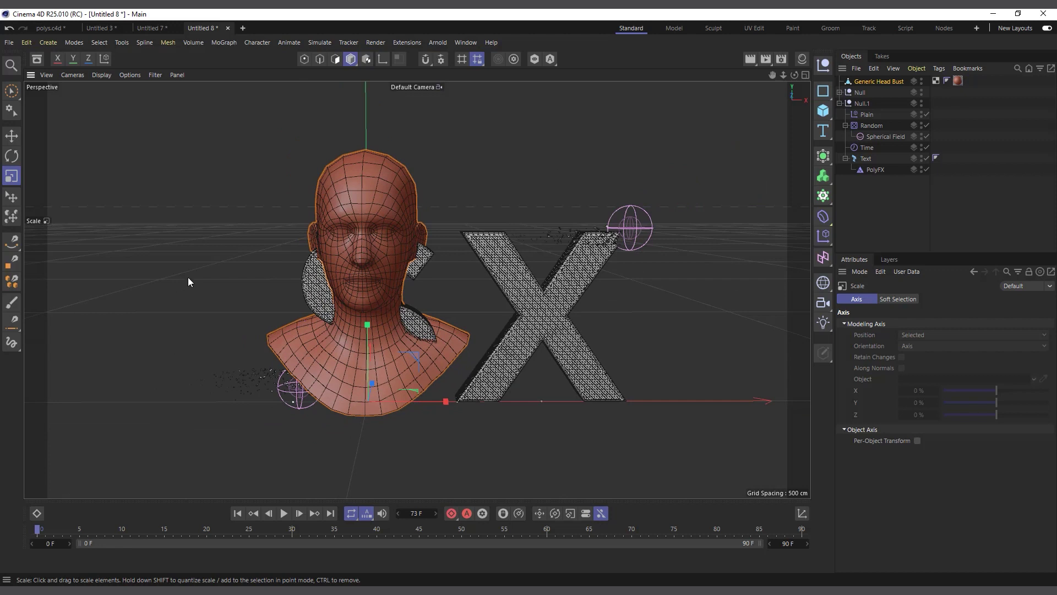
pyautogui.moveTo(189, 282); pyautogui.dragTo(202, 273)
# Select all polygons of the Generic Head Bust and subdivide them into a denser mesh.
pyautogui.click(881, 82)
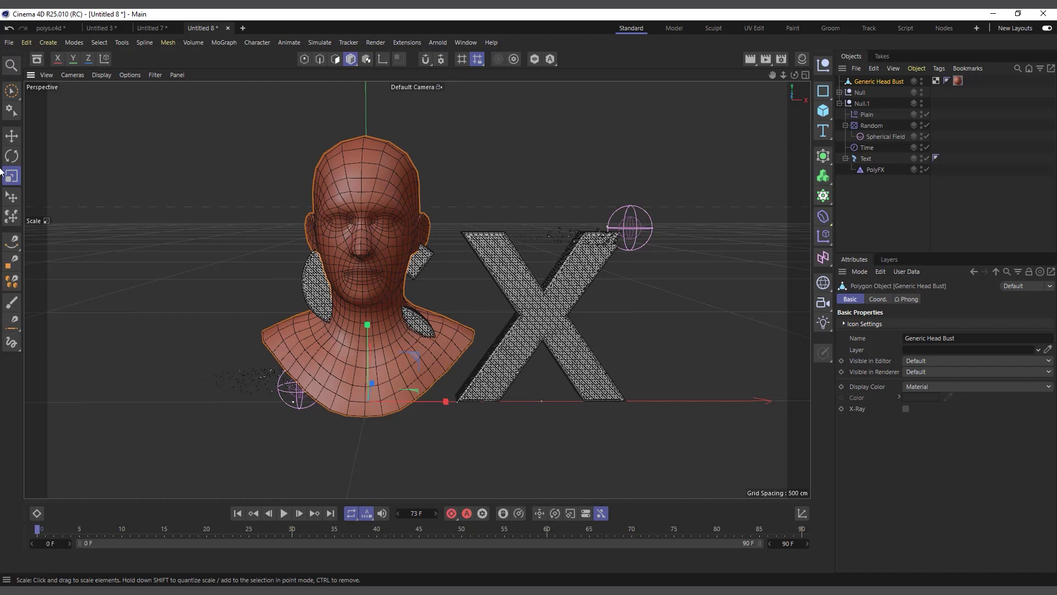
pyautogui.click(335, 58)
pyautogui.click(349, 157)
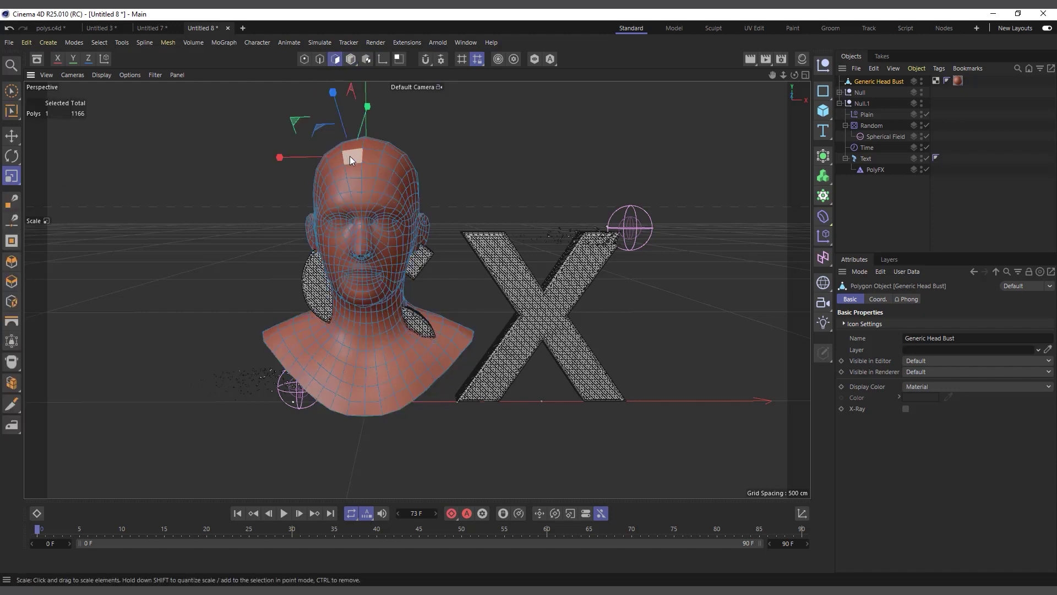
pyautogui.hotkey('ctrl', 'a')
pyautogui.rightClick(243, 187)
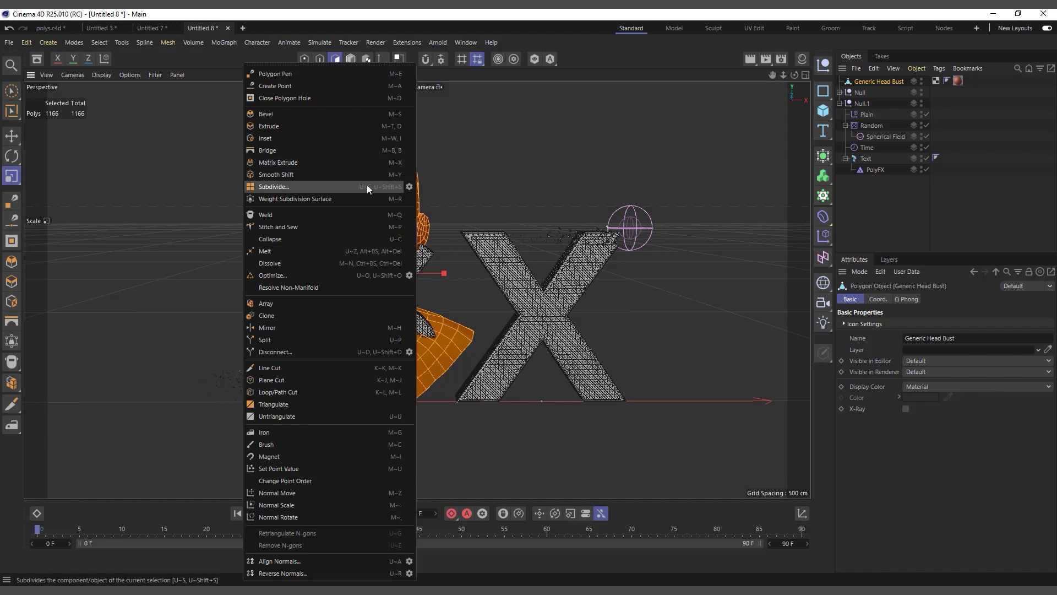
pyautogui.click(409, 187)
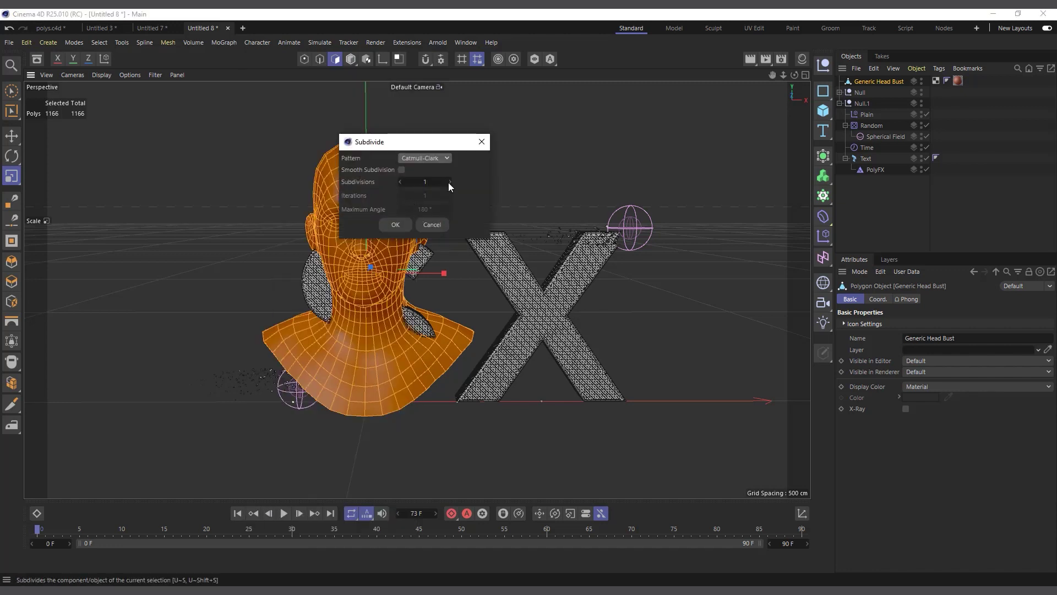
pyautogui.click(395, 225)
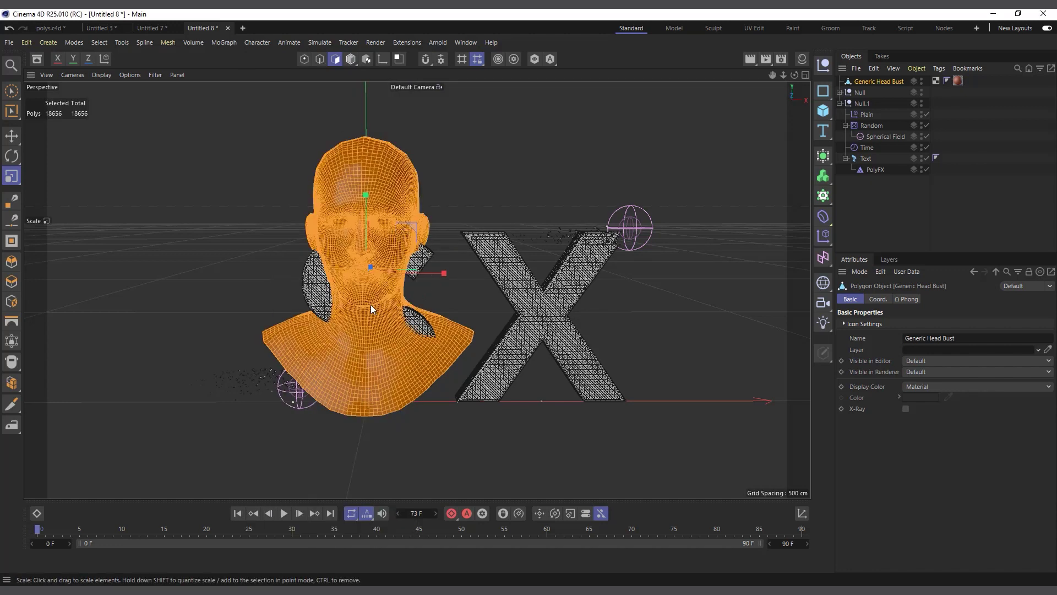
pyautogui.scroll(1, 372, 305)
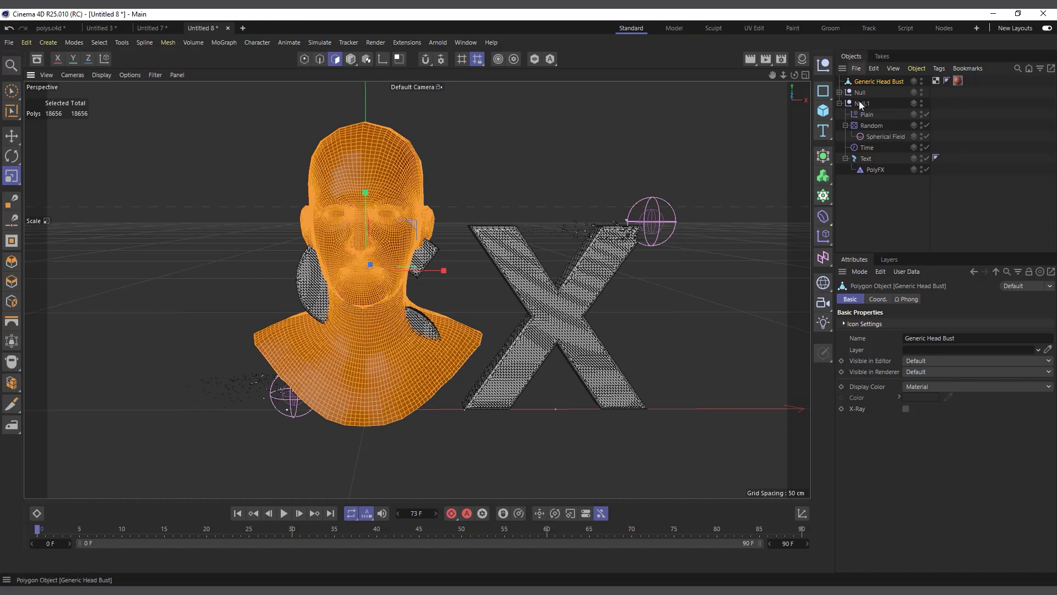
# Move the Generic Head Bust below the nulls in the hierarchy and make the S text's PolyFX a child of the bust.
pyautogui.moveTo(877, 84); pyautogui.dragTo(859, 179)
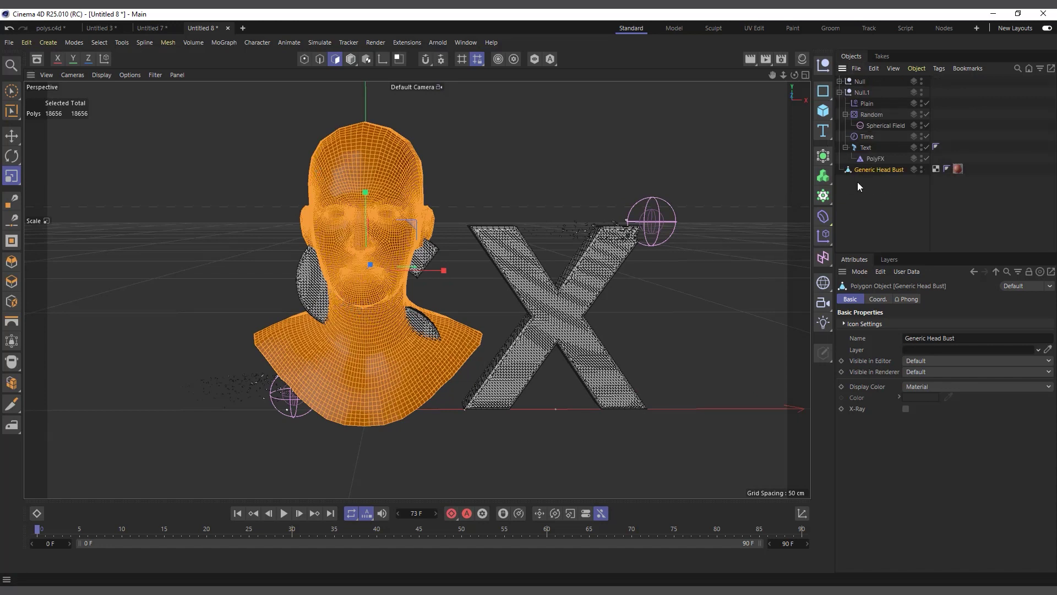
pyautogui.click(864, 149)
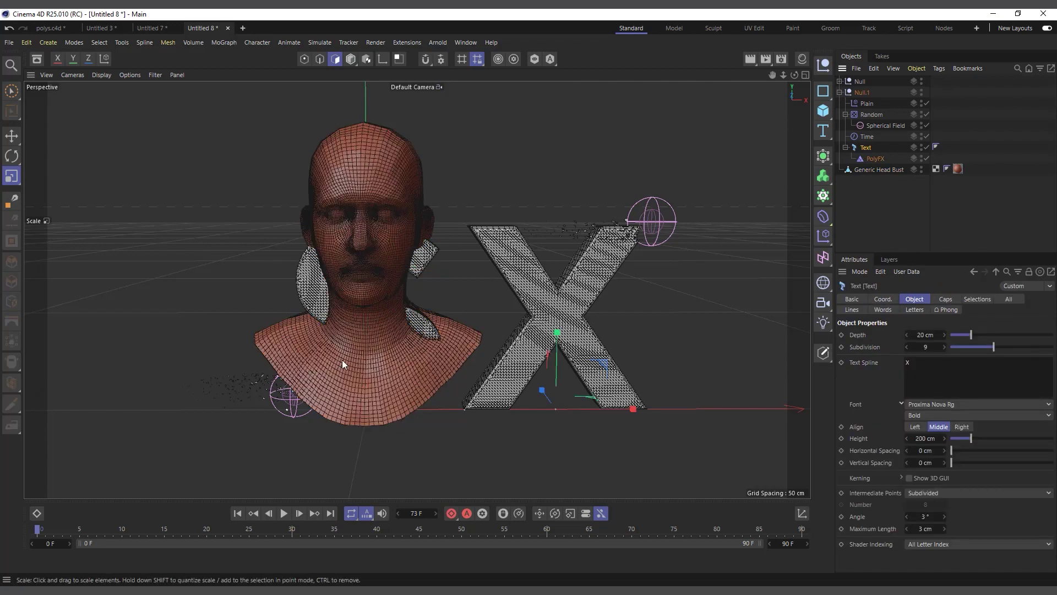
pyautogui.press('Down')
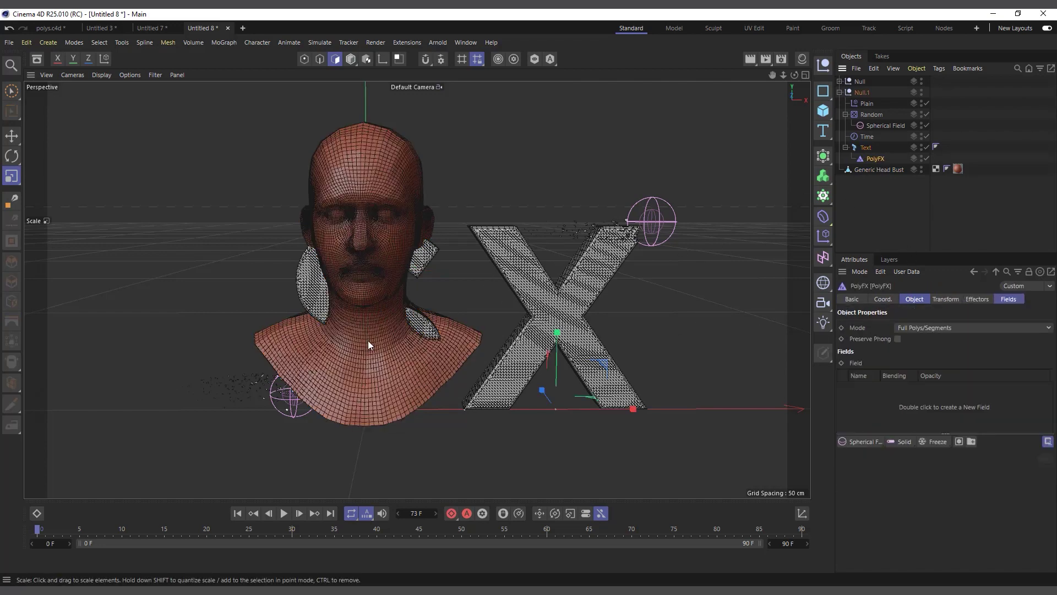
pyautogui.click(351, 59)
pyautogui.click(309, 273)
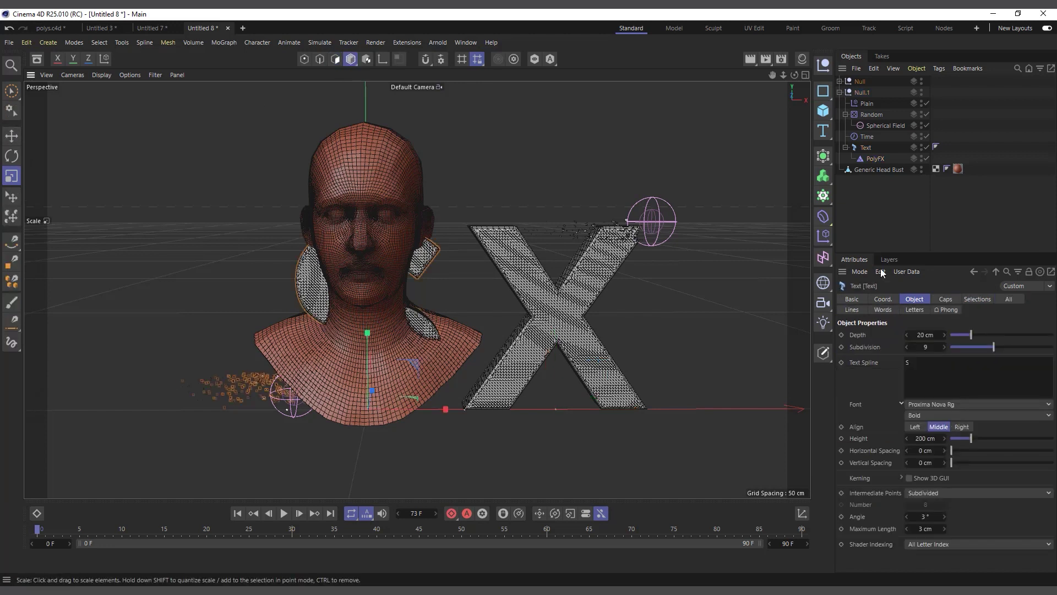
pyautogui.click(839, 81)
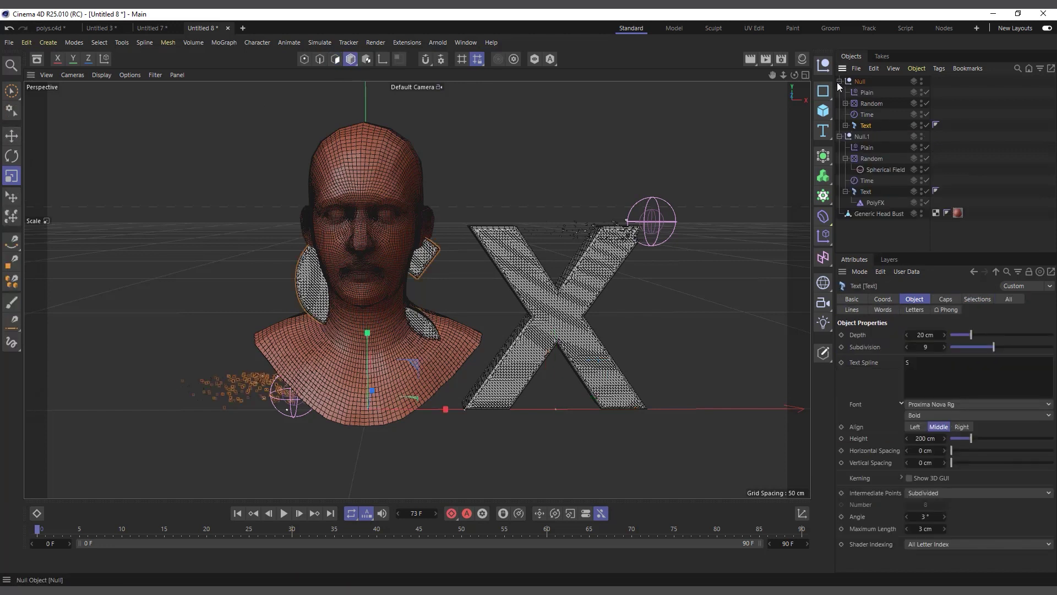
pyautogui.click(840, 136)
pyautogui.click(845, 125)
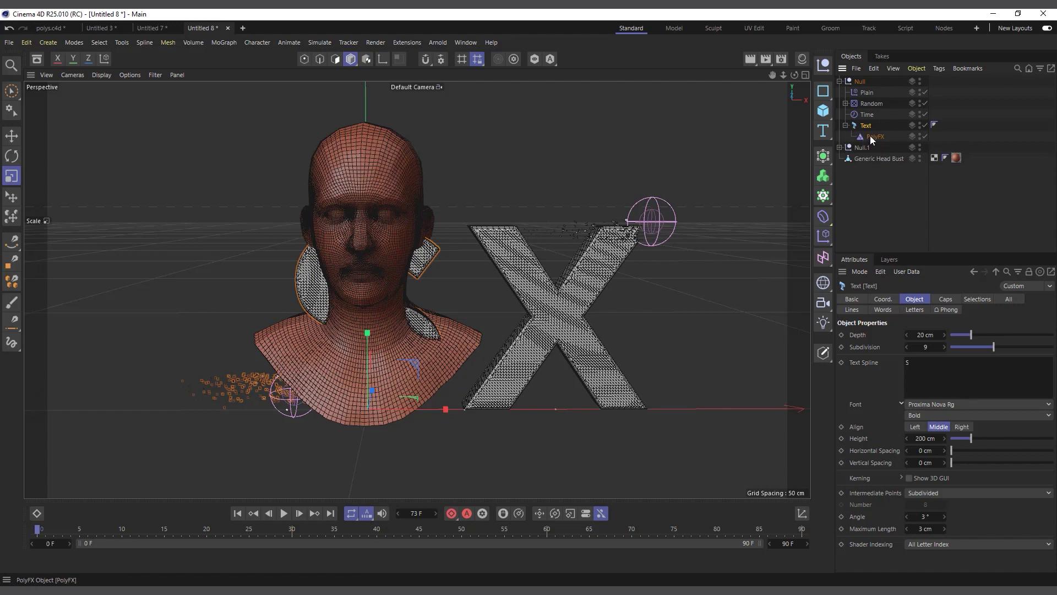
pyautogui.moveTo(873, 139); pyautogui.dragTo(879, 156)
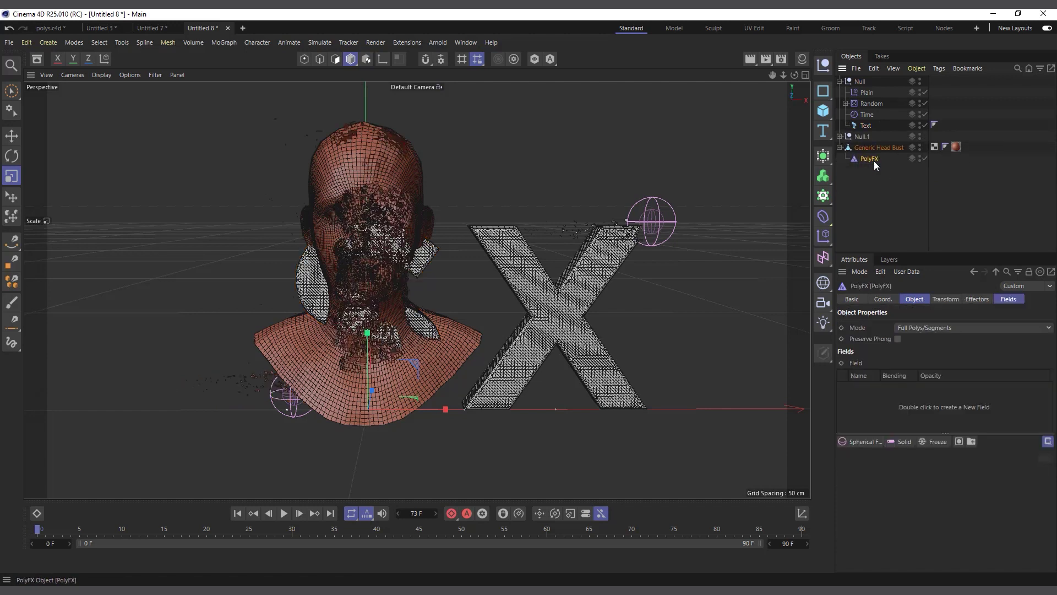
# Play the animation from the first frame to check the PolyFX effect on the head bust, and stop it.
pyautogui.click(237, 513)
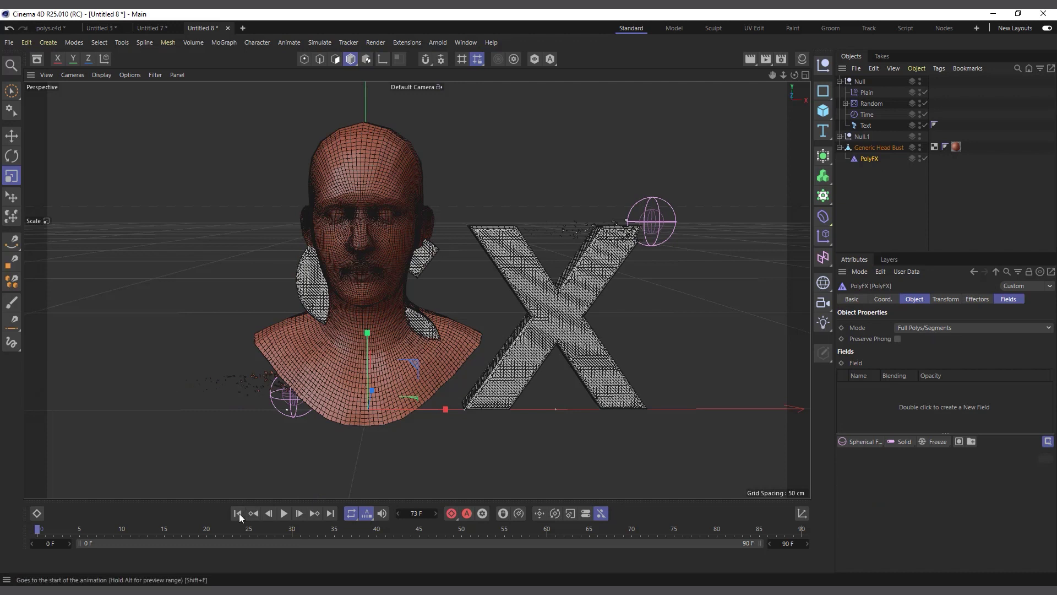
pyautogui.click(284, 513)
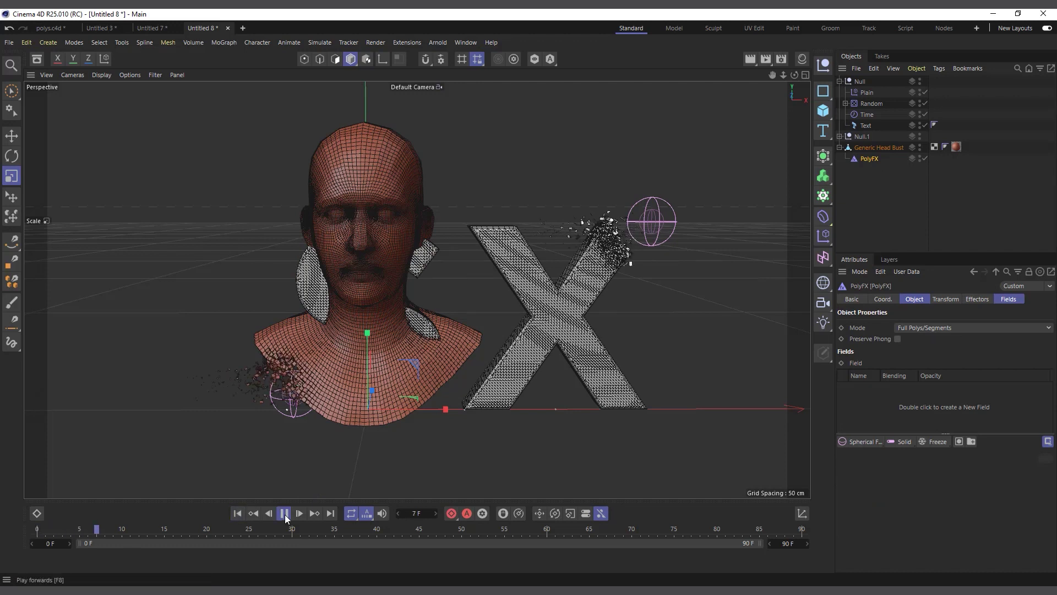
pyautogui.click(286, 514)
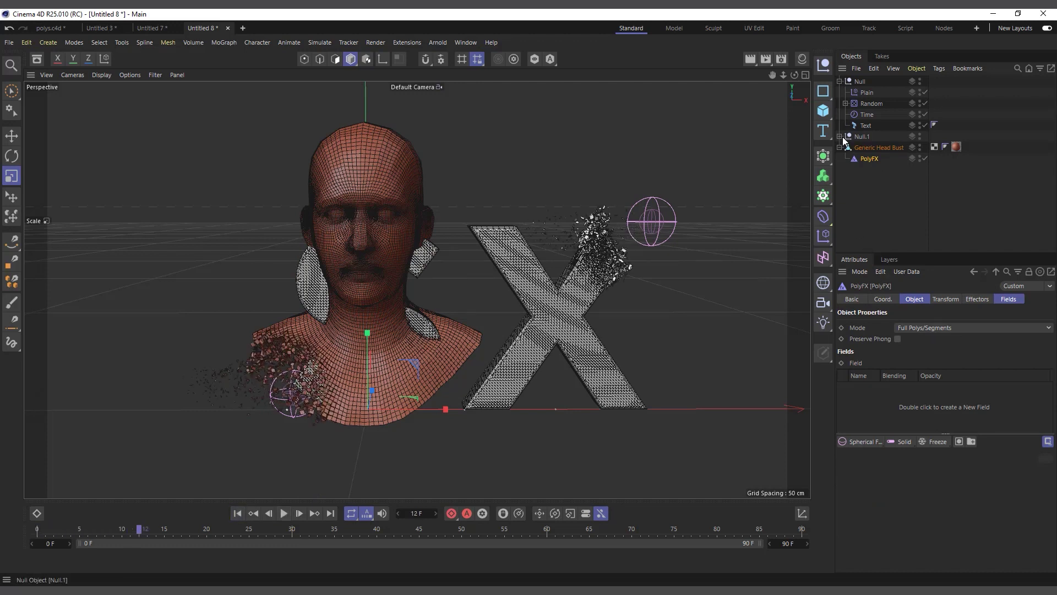
# Disable the S and X Text objects in both nulls so that only the head bust shows, and clear the selection.
pyautogui.click(925, 125)
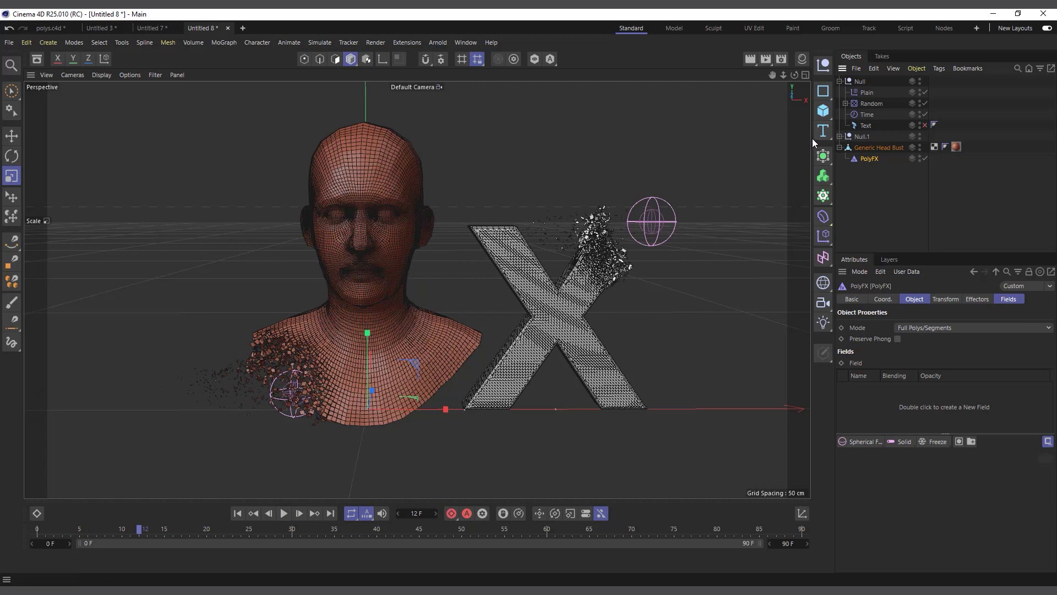
pyautogui.click(840, 136)
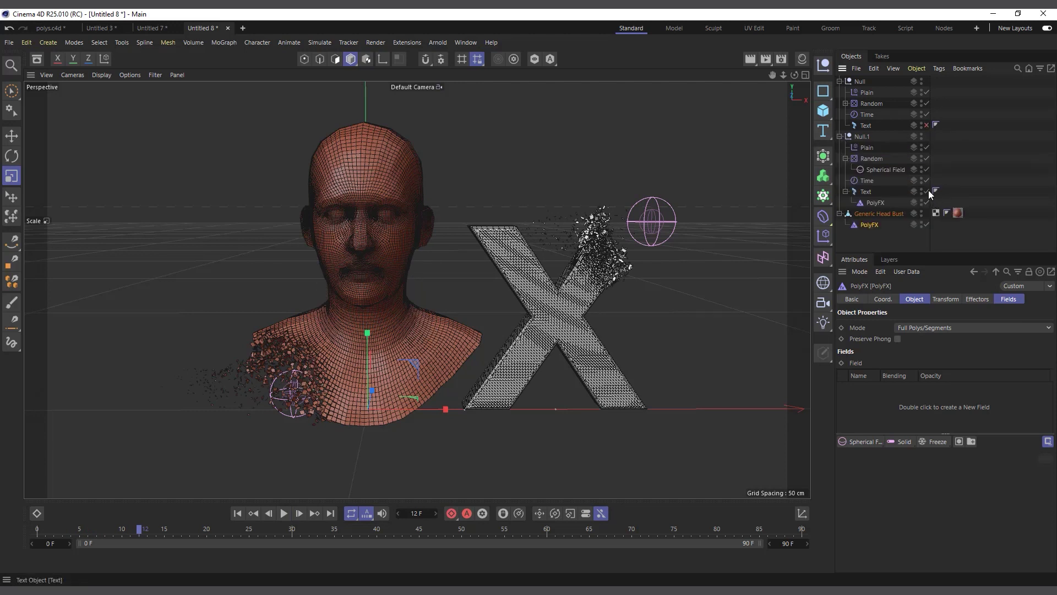
pyautogui.click(927, 191)
pyautogui.click(840, 81)
pyautogui.click(881, 215)
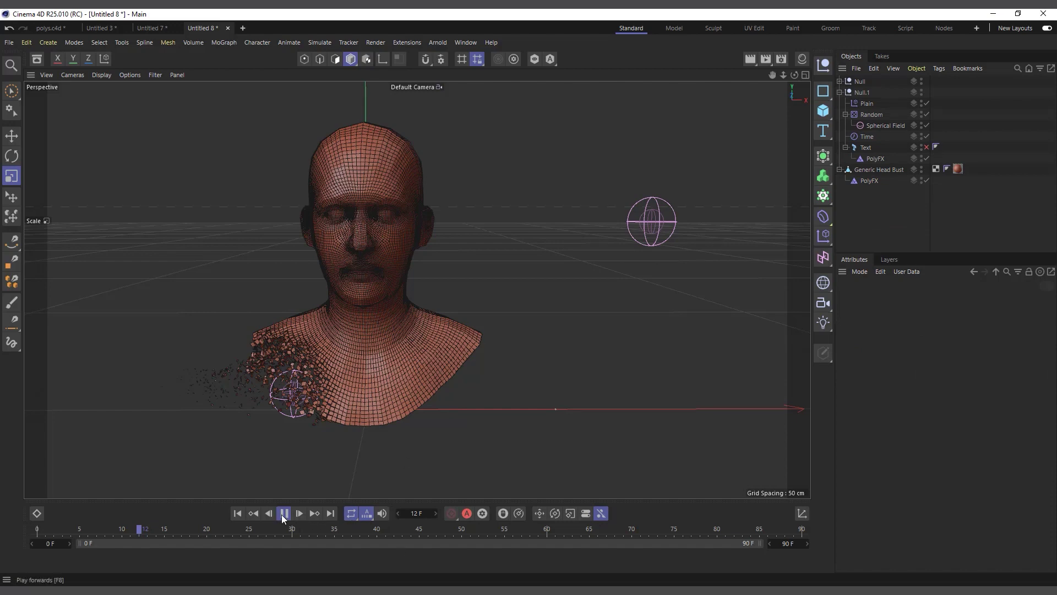
# Play the animation and examine the disintegration of the whole head bust.
pyautogui.click(283, 515)
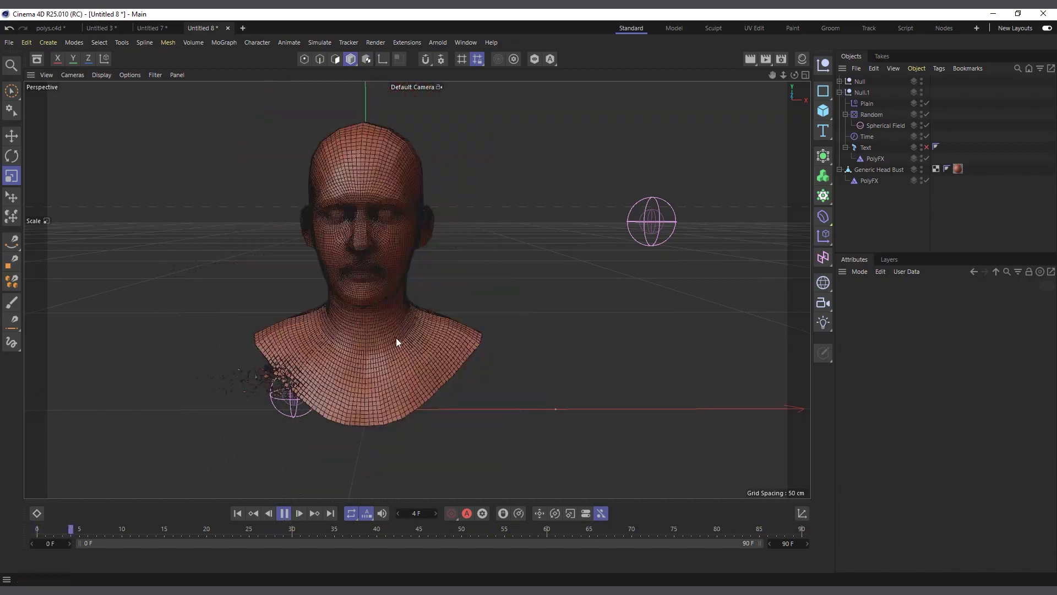
pyautogui.scroll(-3, 391, 348)
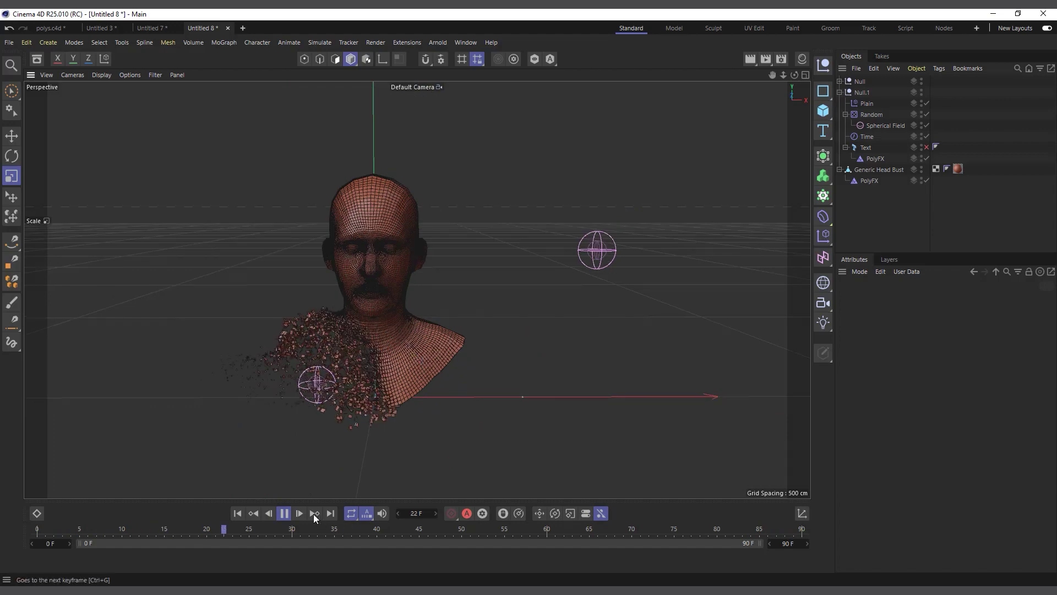